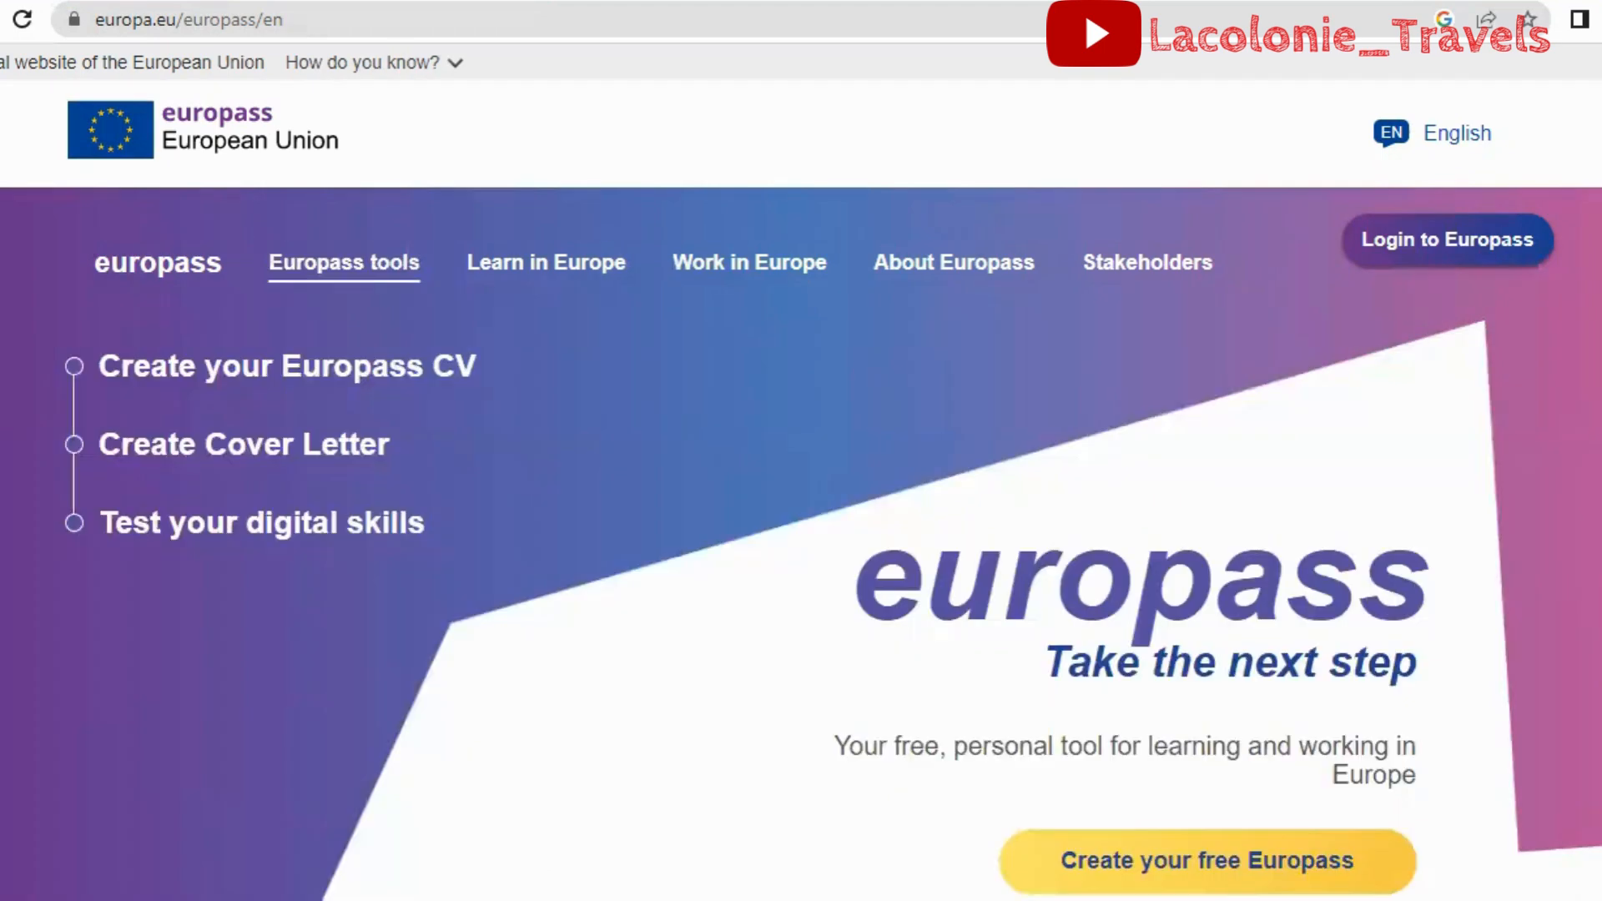
Open the Europass CV editor, dismiss the cookie notice and start creating a new CV from scratch
{"action": "left_click", "coordinate": [152, 370]}
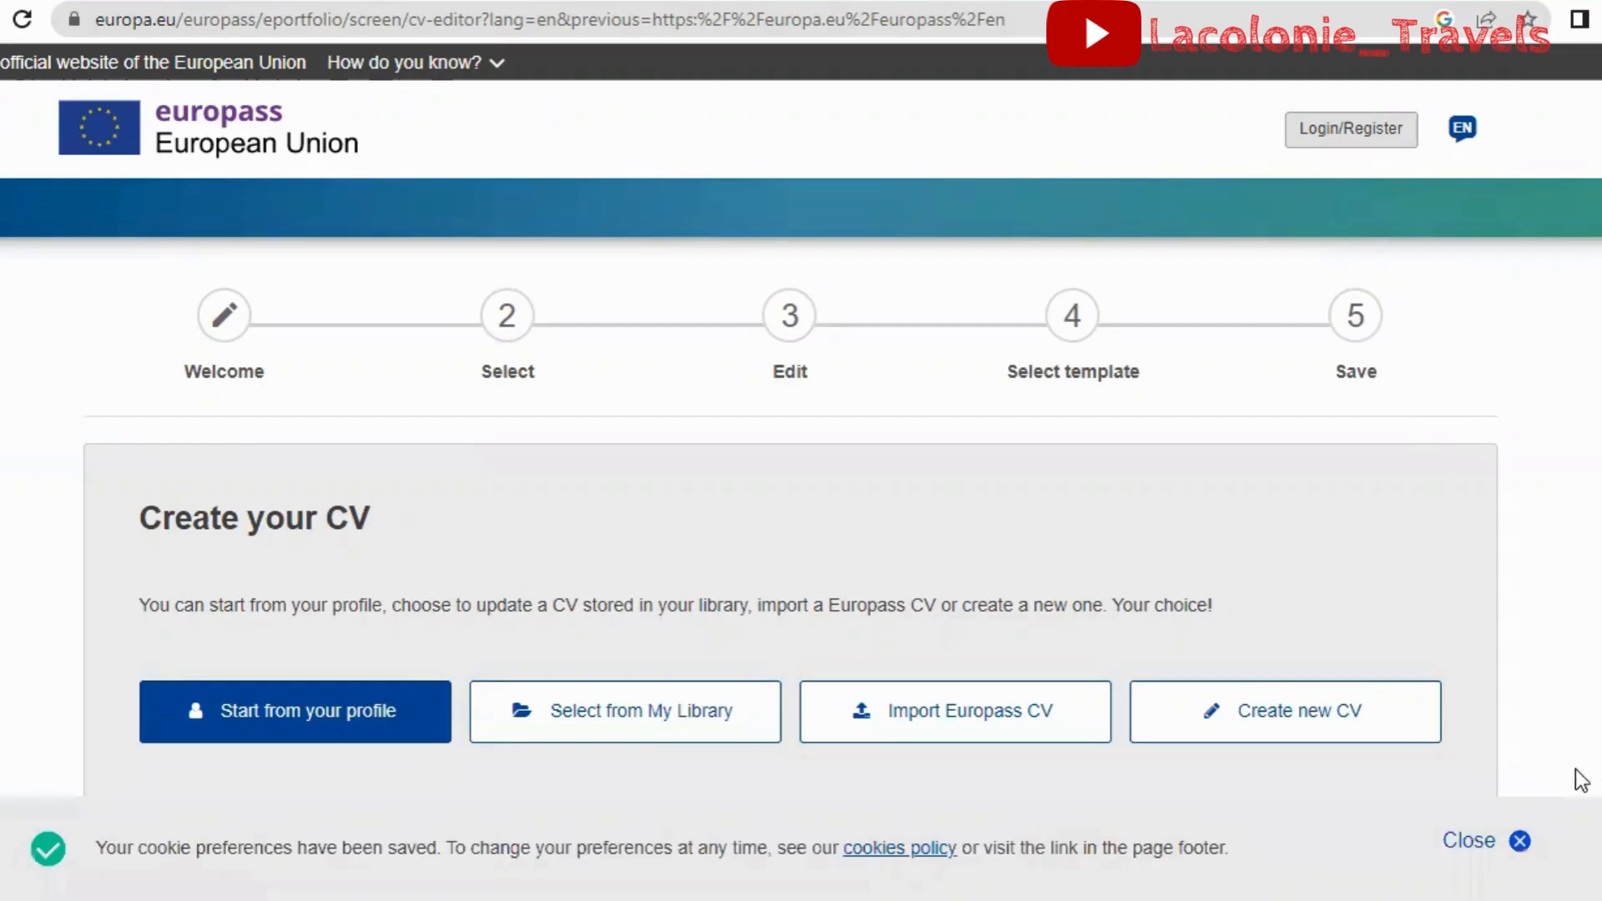
{"action": "left_click", "coordinate": [1520, 842]}
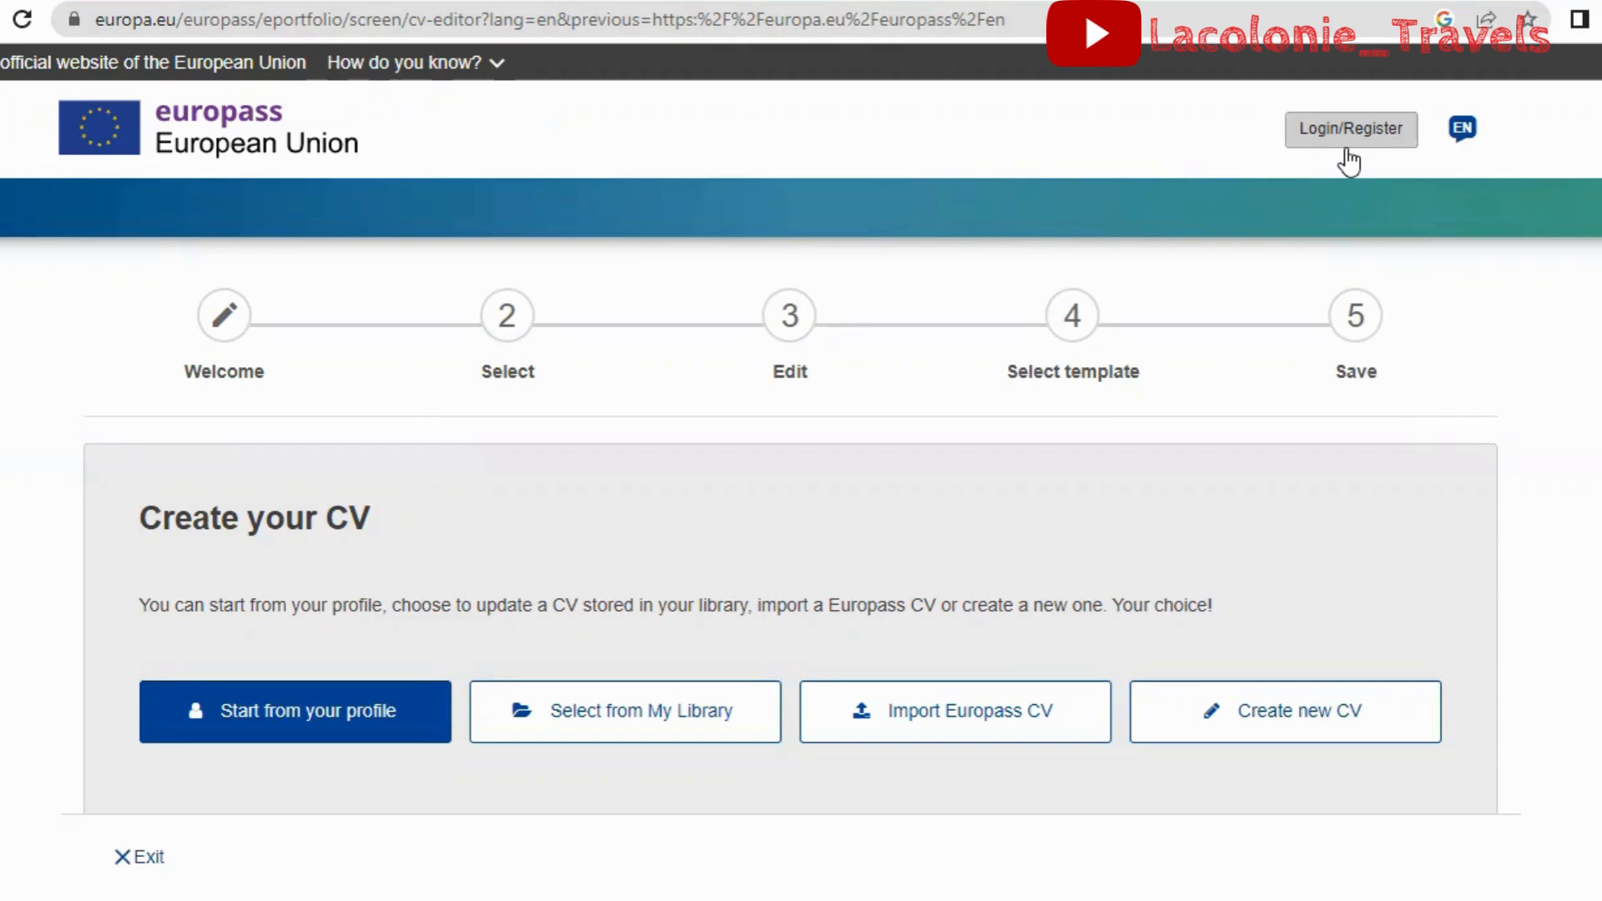
{"action": "scroll", "coordinate": [1350, 162], "scroll_direction": "down", "scroll_amount": 1}
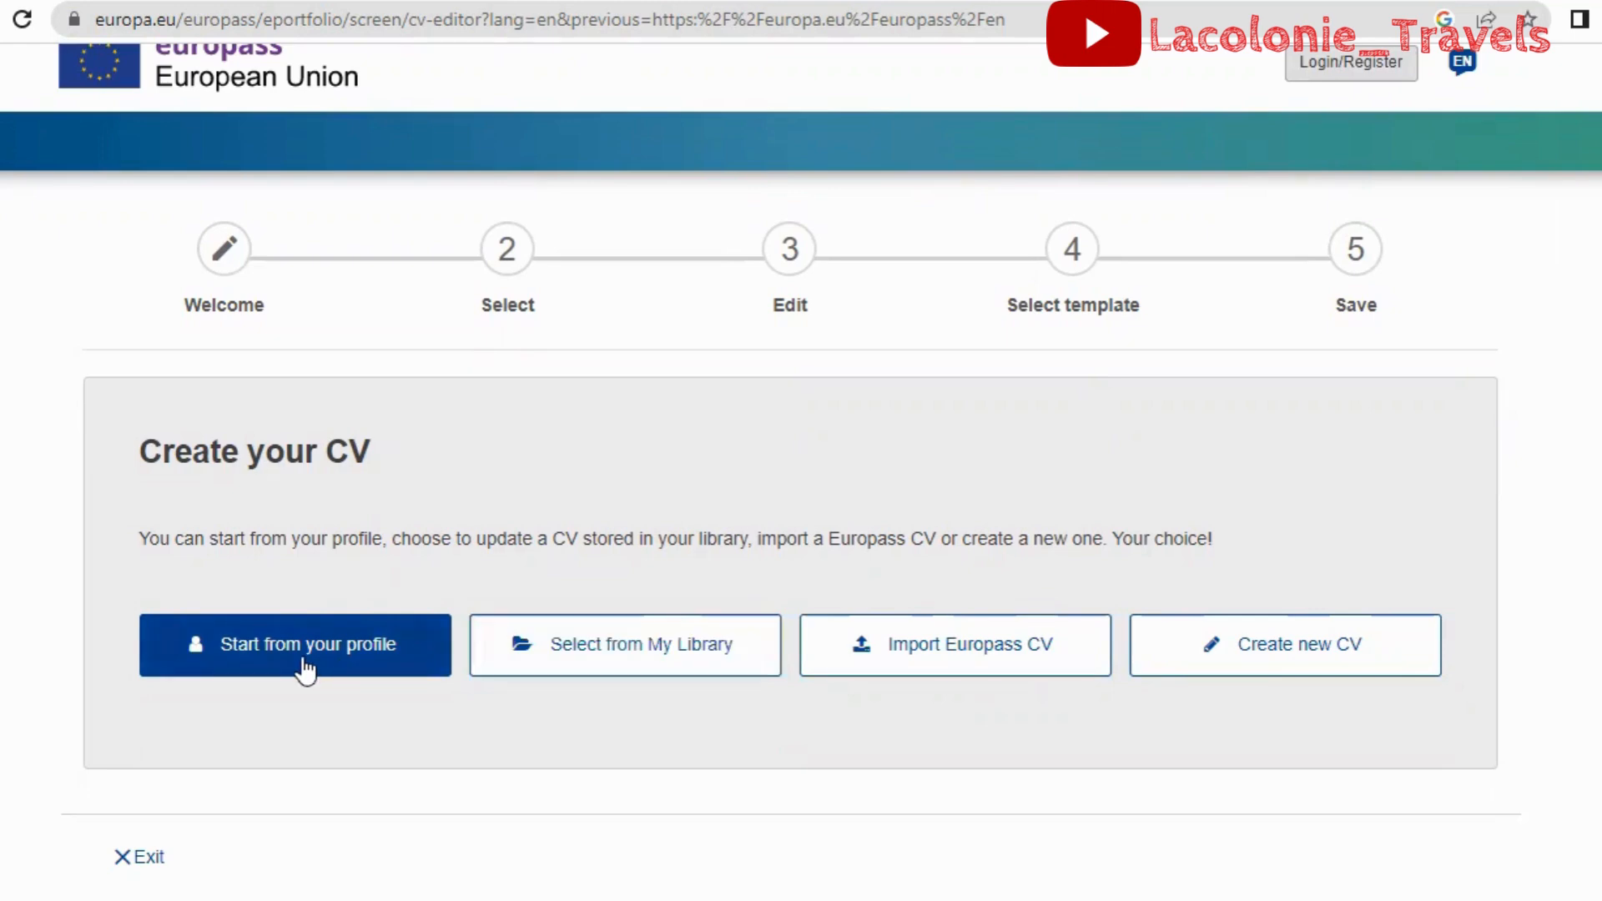
{"action": "left_click", "coordinate": [1180, 660]}
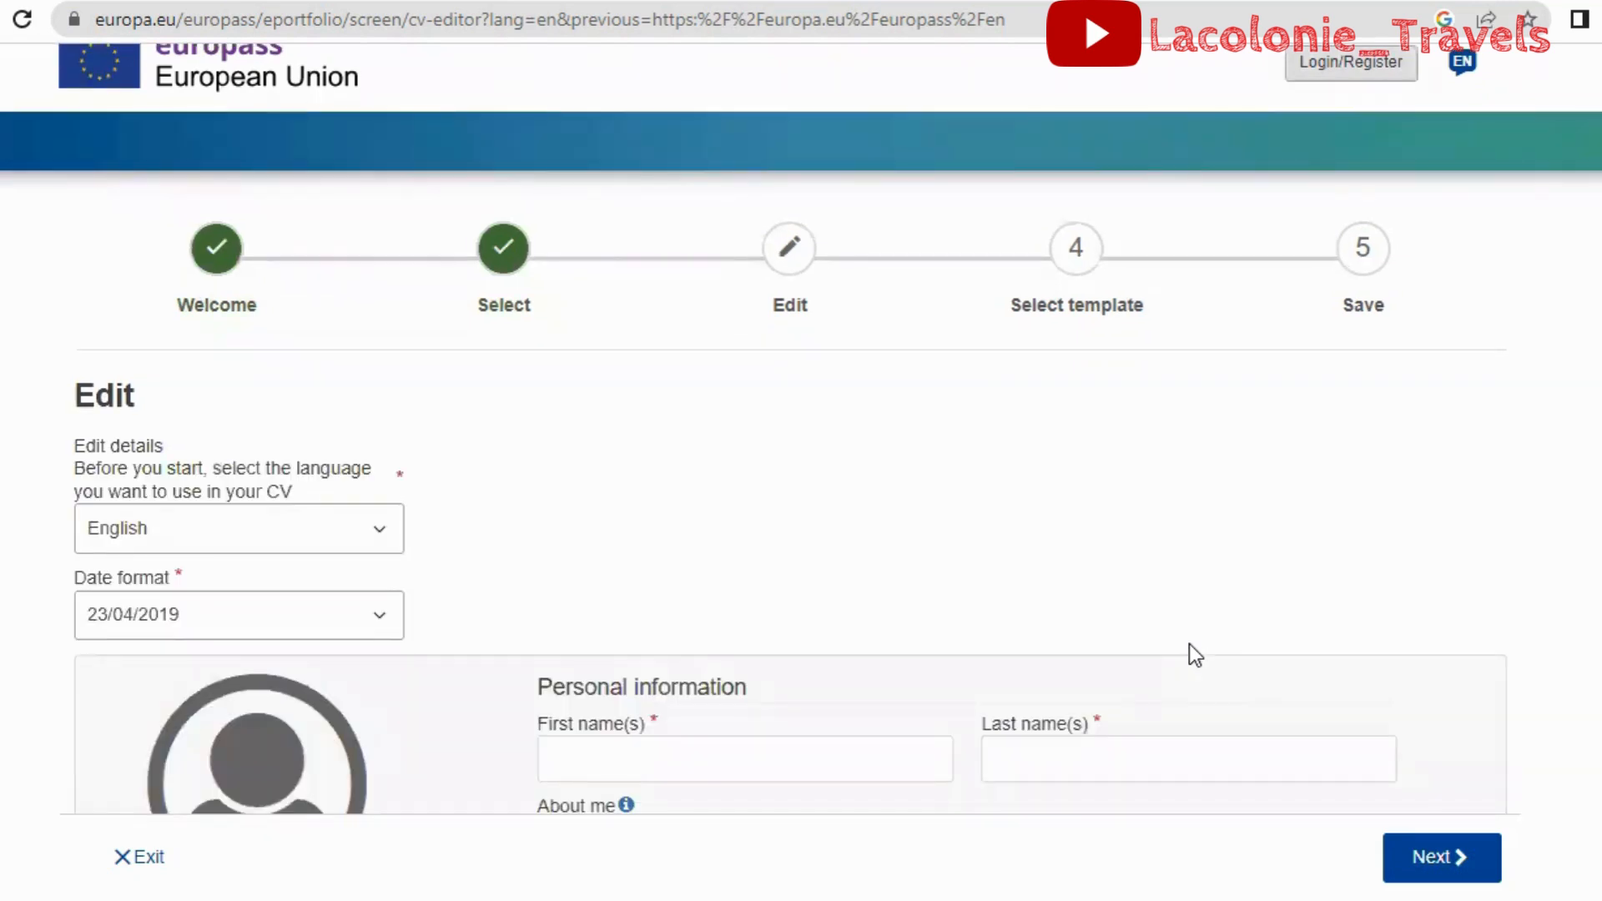
Look through the available CV languages and date formats in the edit details
{"action": "scroll", "coordinate": [801, 500], "scroll_direction": "down", "scroll_amount": 1}
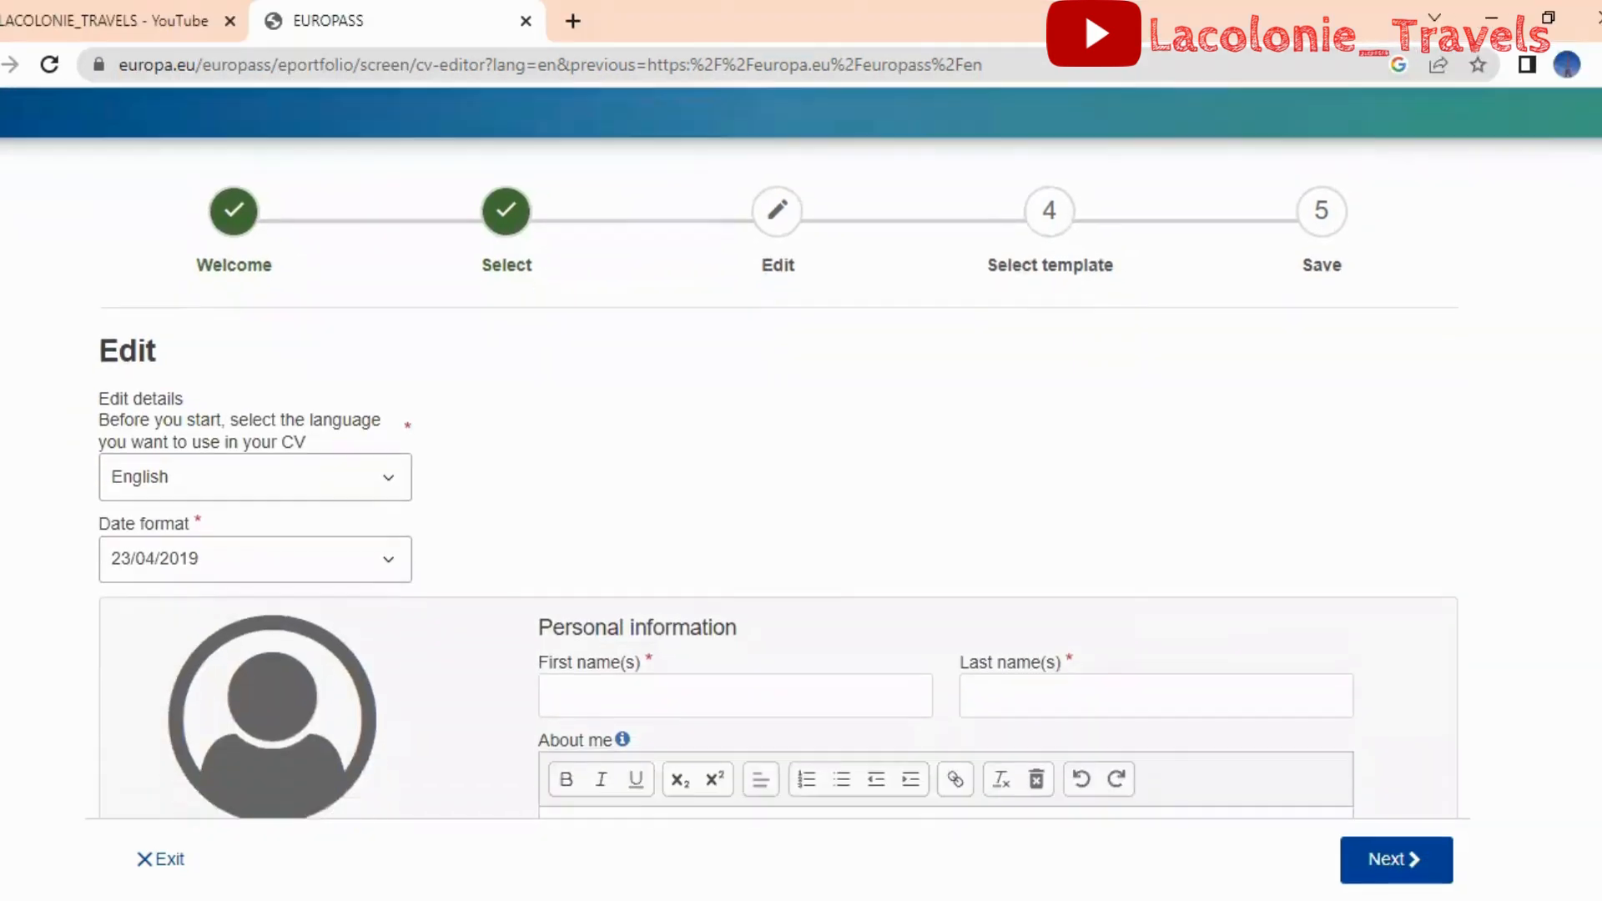
{"action": "scroll", "coordinate": [801, 484], "scroll_direction": "down", "scroll_amount": 2}
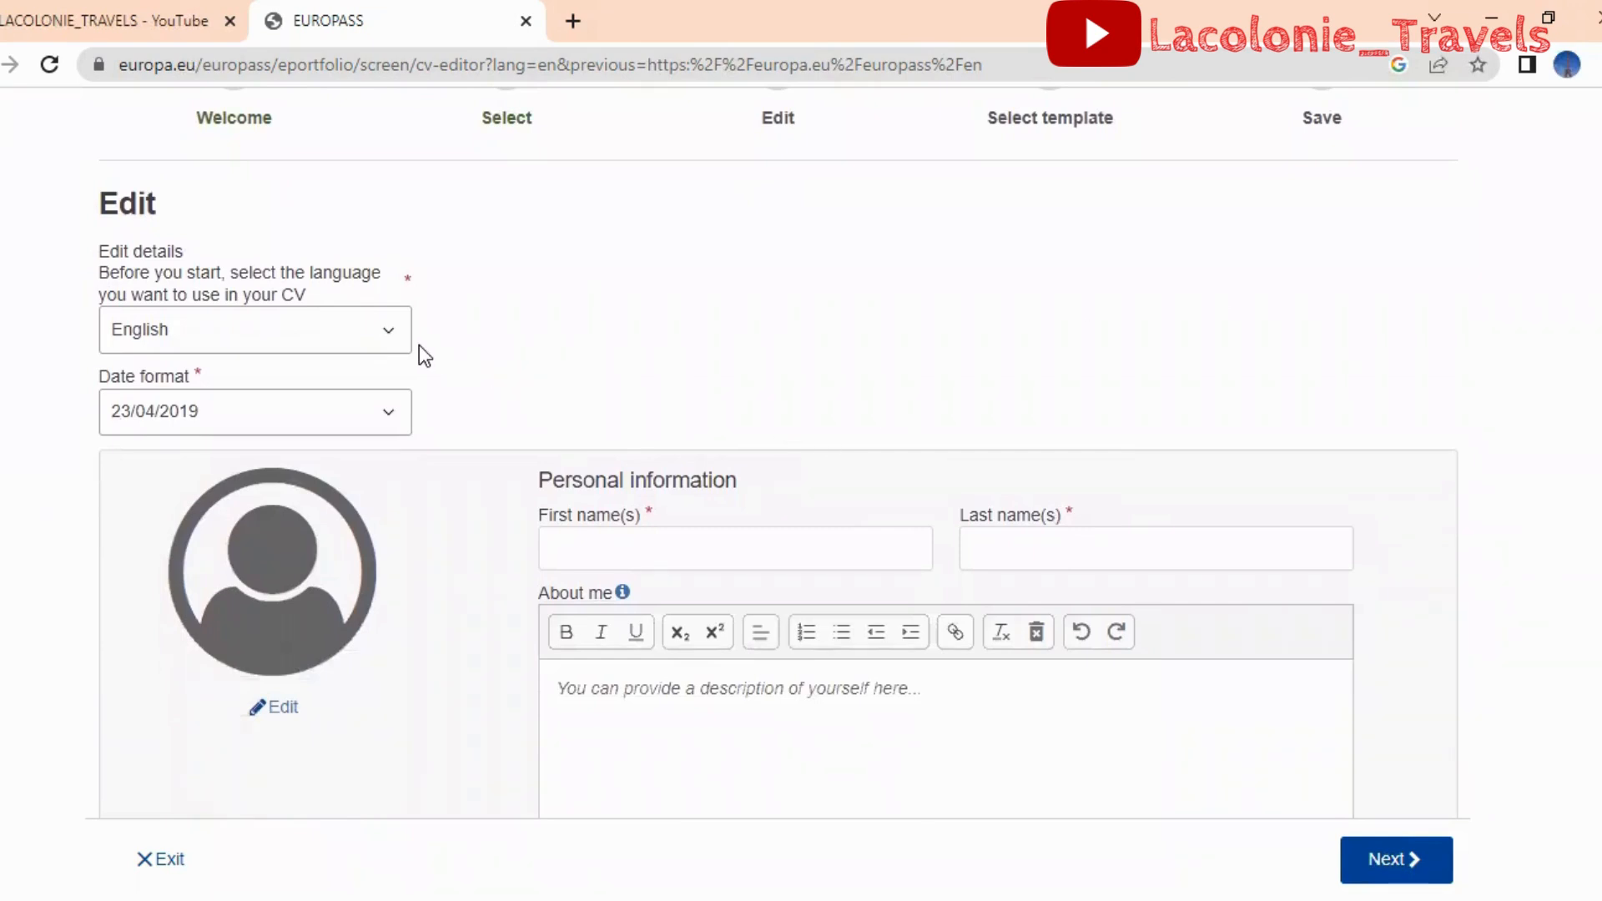
{"action": "left_click", "coordinate": [389, 334]}
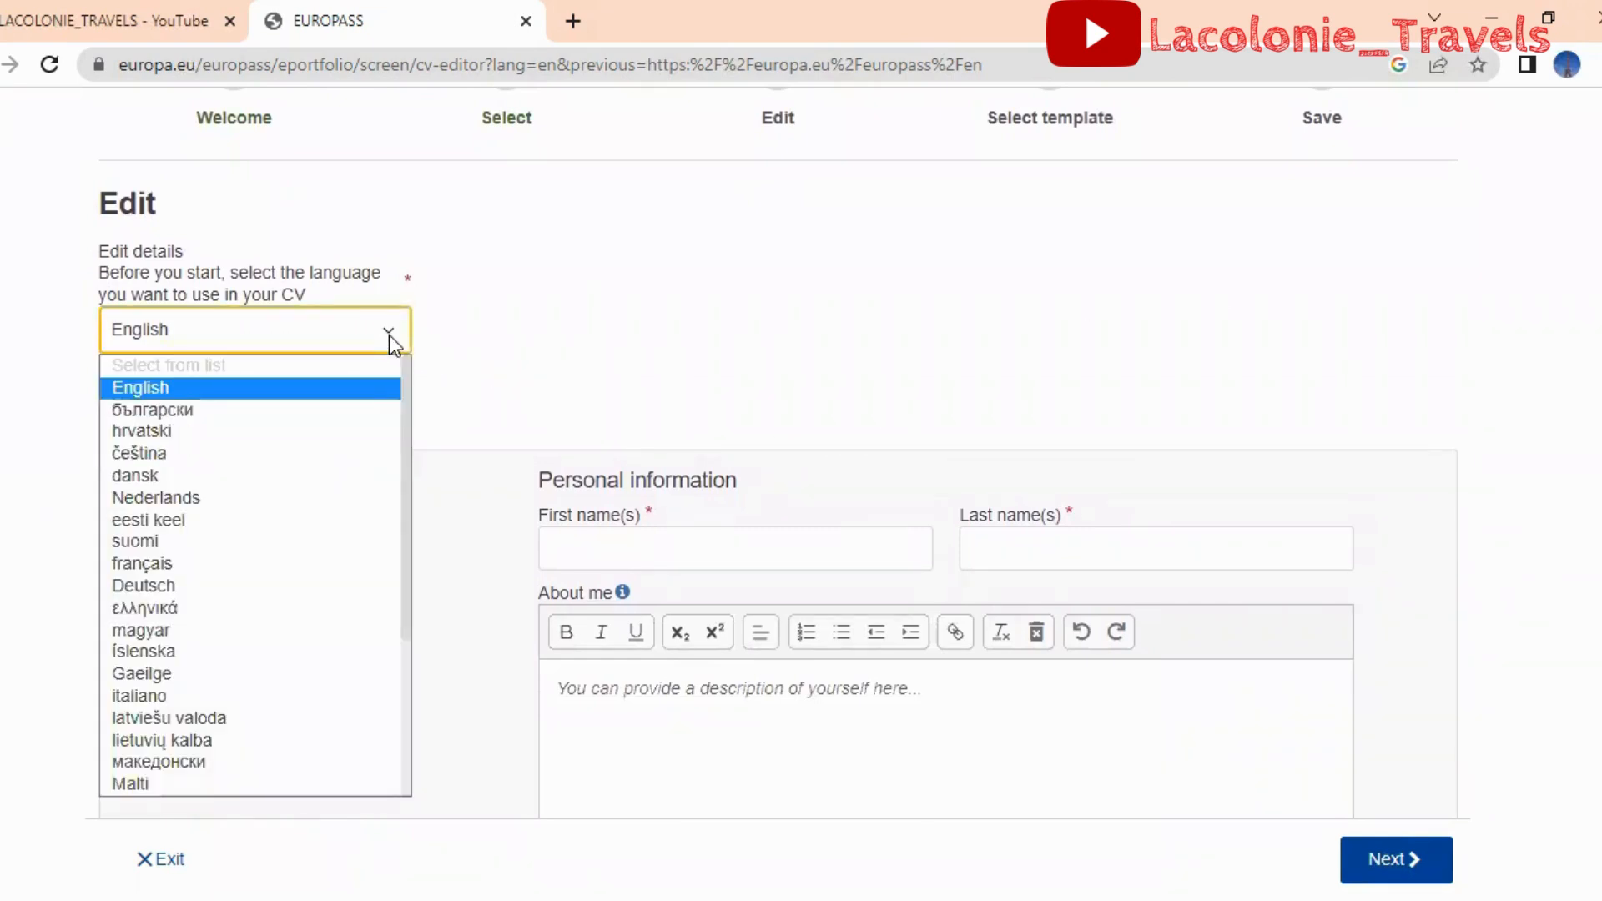
{"action": "left_click_drag", "start_coordinate": [408, 402], "coordinate": [413, 496]}
{"action": "left_click", "coordinate": [389, 414]}
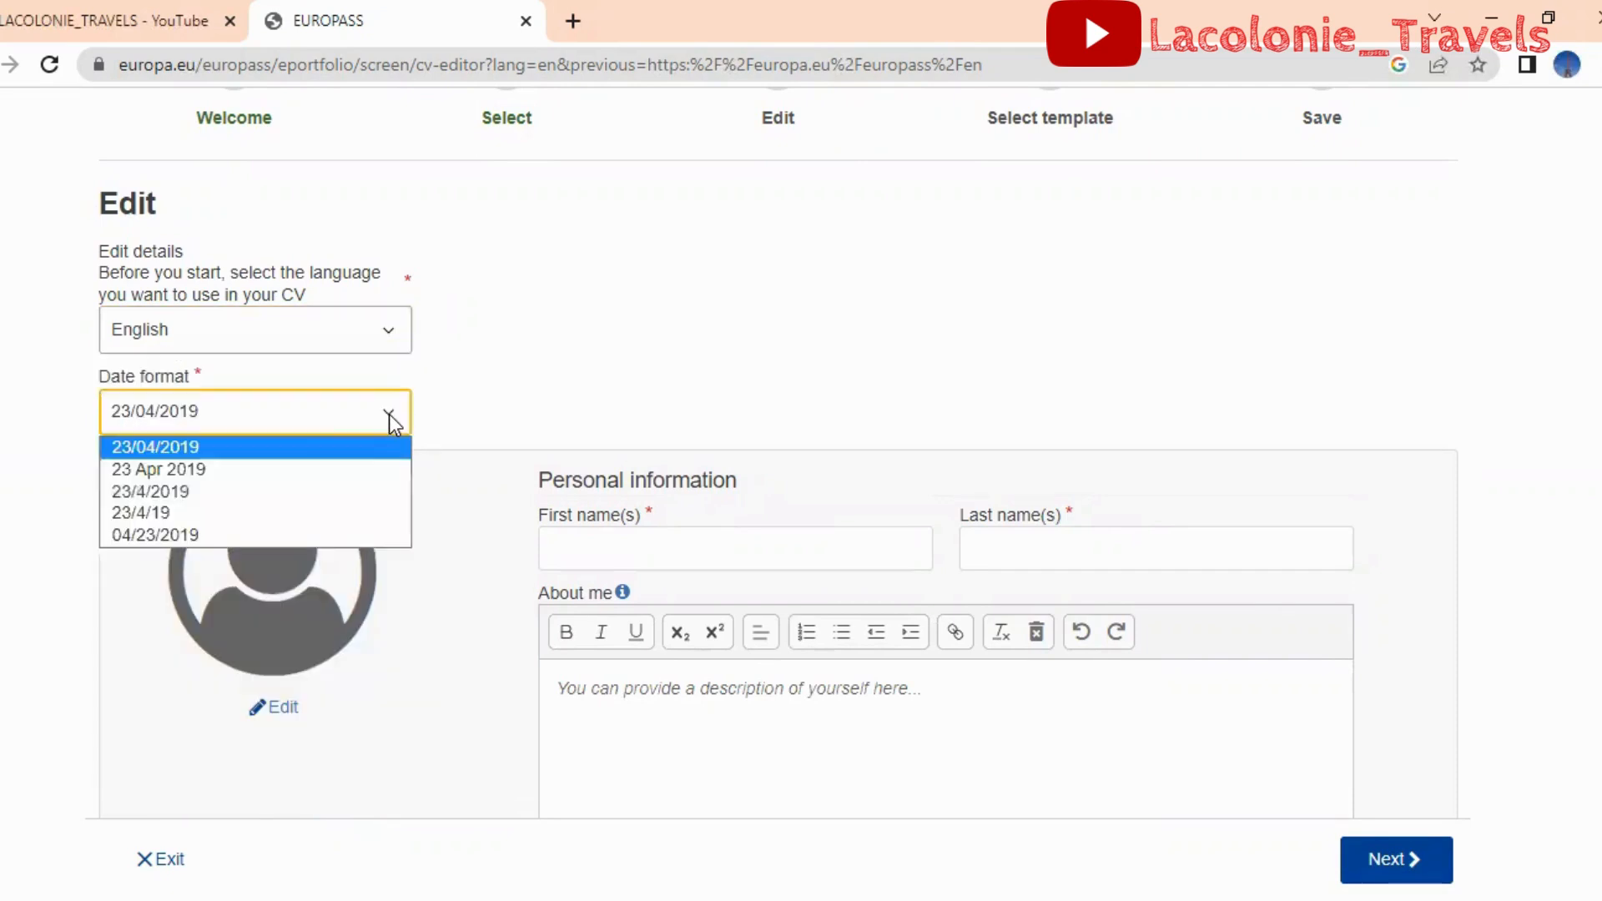
{"action": "scroll", "coordinate": [389, 414], "scroll_direction": "down", "scroll_amount": 2}
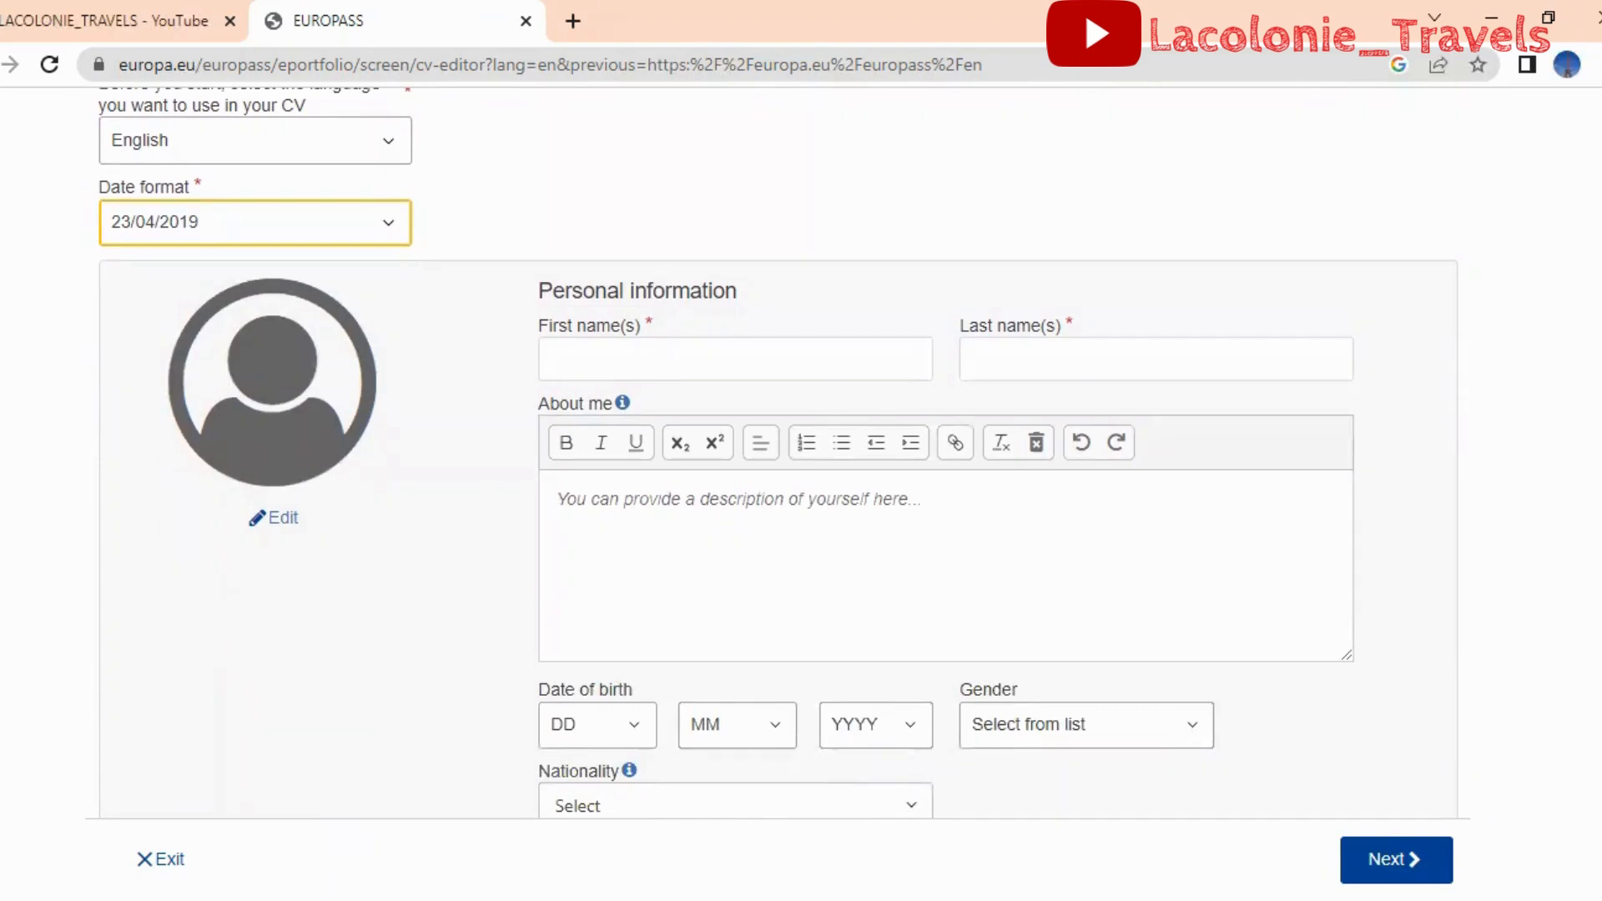
Fill in the first and last name, and save a profile picture from the device cropped around the head and shoulders
{"action": "left_click", "coordinate": [840, 366]}
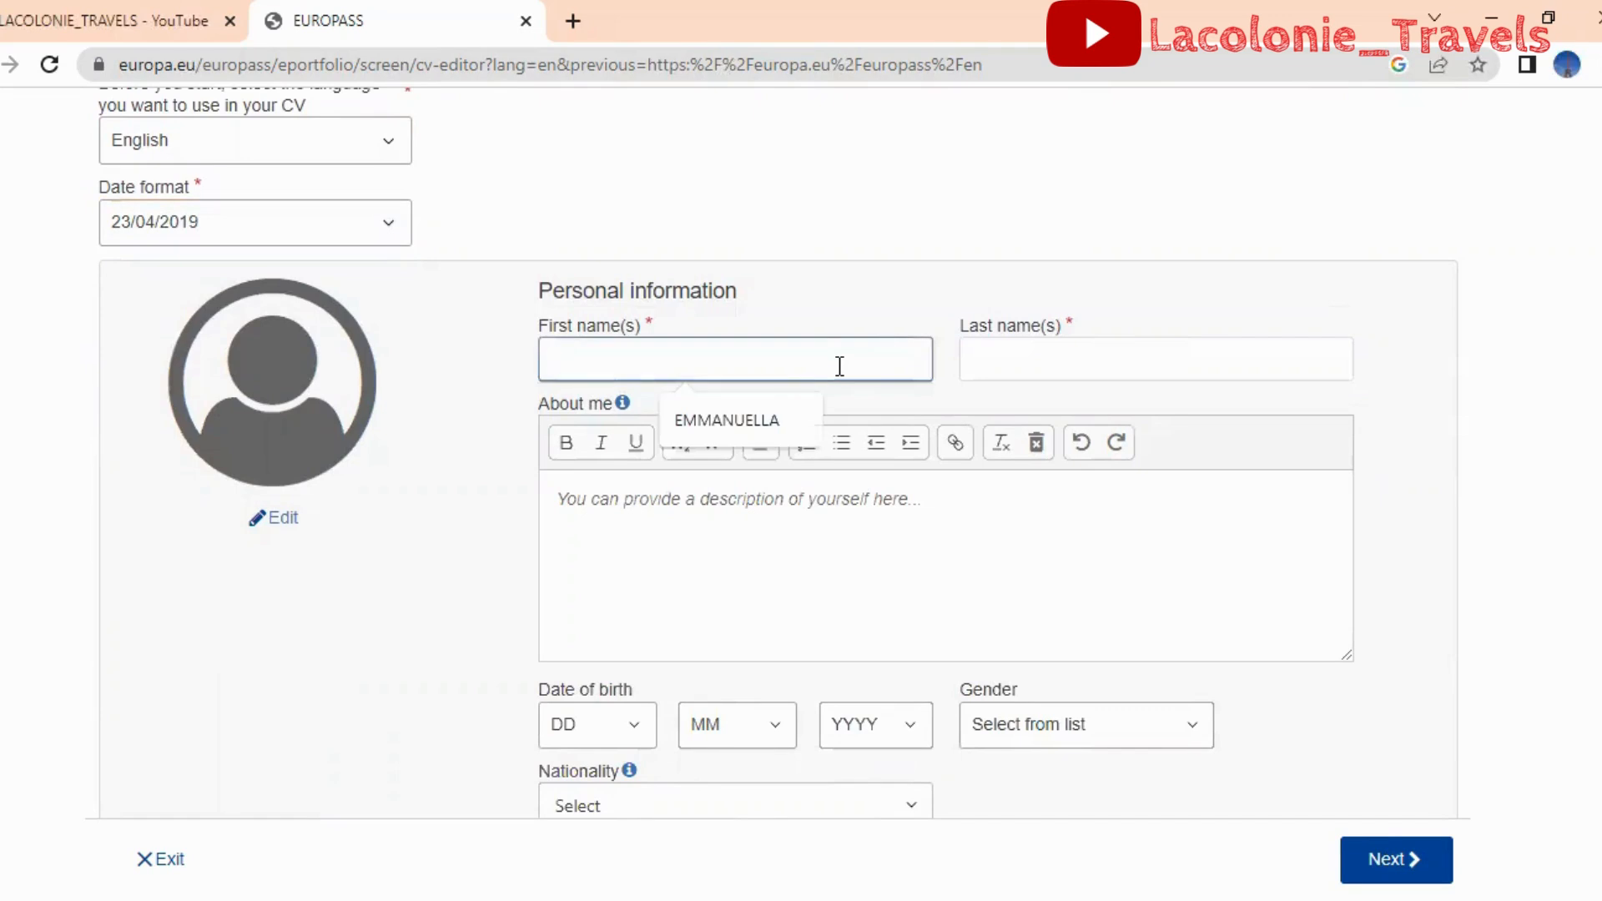
{"action": "left_click", "coordinate": [727, 420]}
{"action": "left_click", "coordinate": [266, 522]}
{"action": "left_click", "coordinate": [464, 275]}
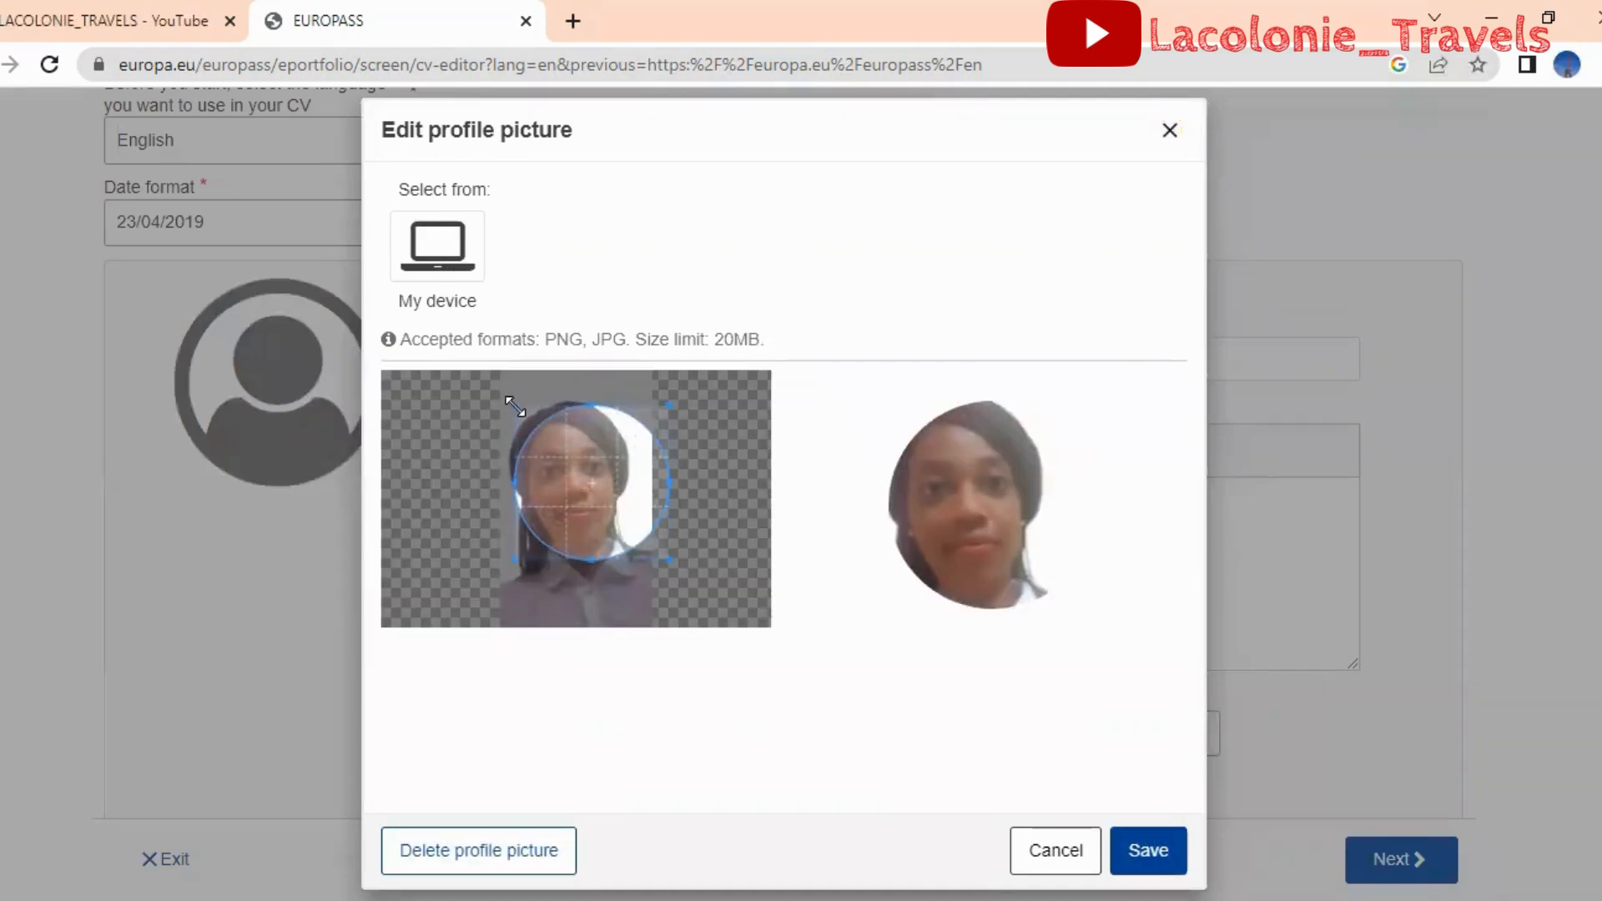
{"action": "left_click", "coordinate": [1148, 850]}
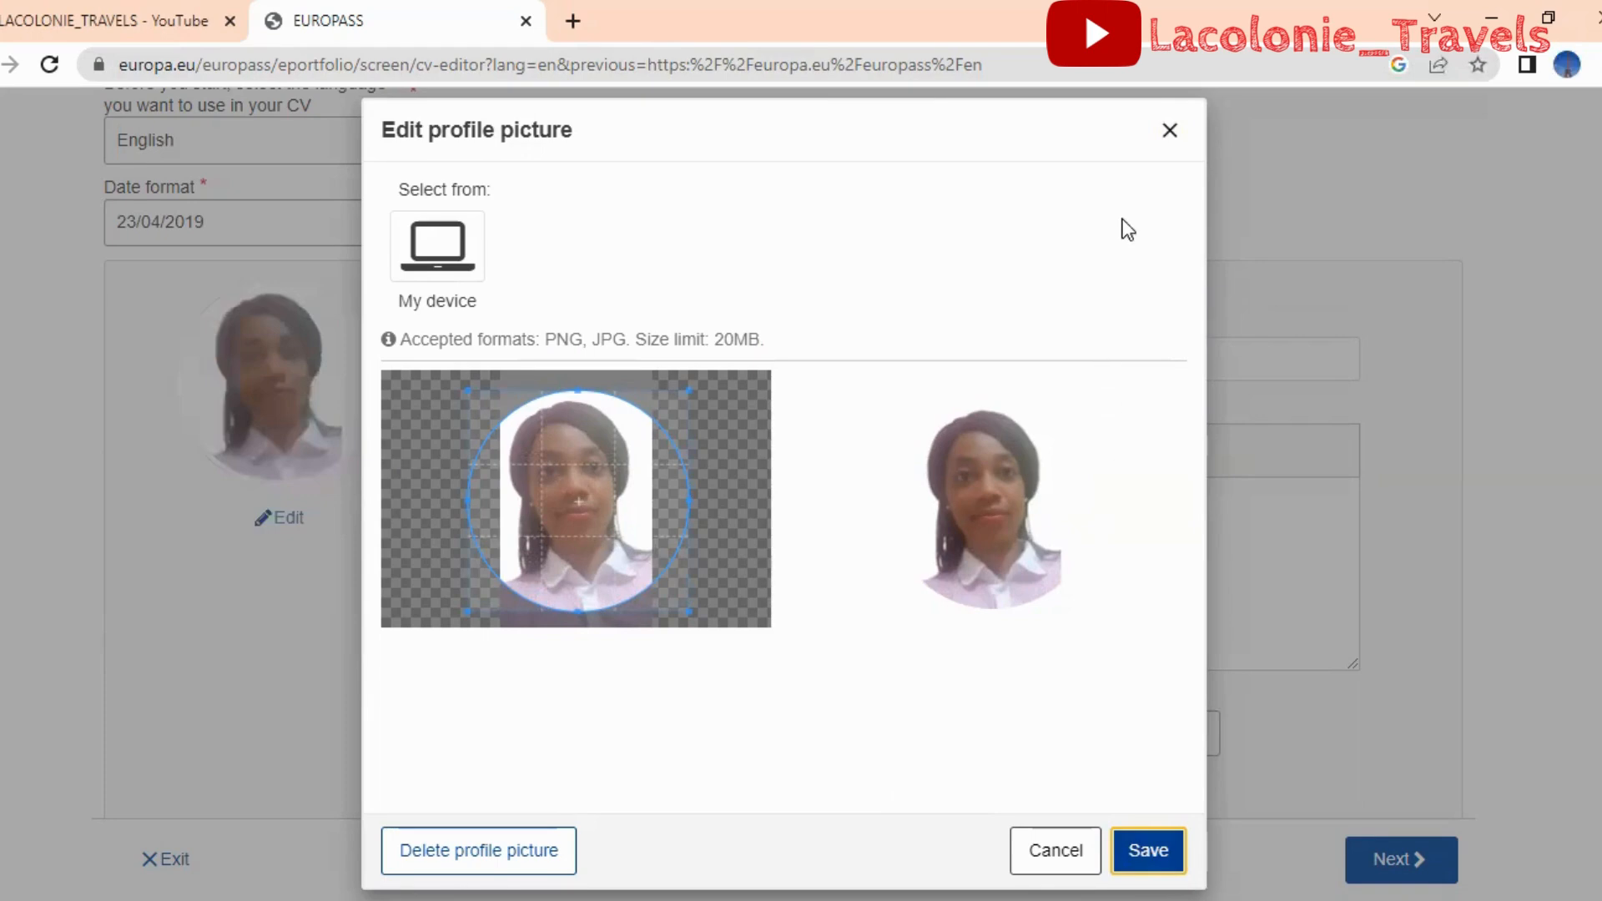
{"action": "left_click", "coordinate": [1170, 131]}
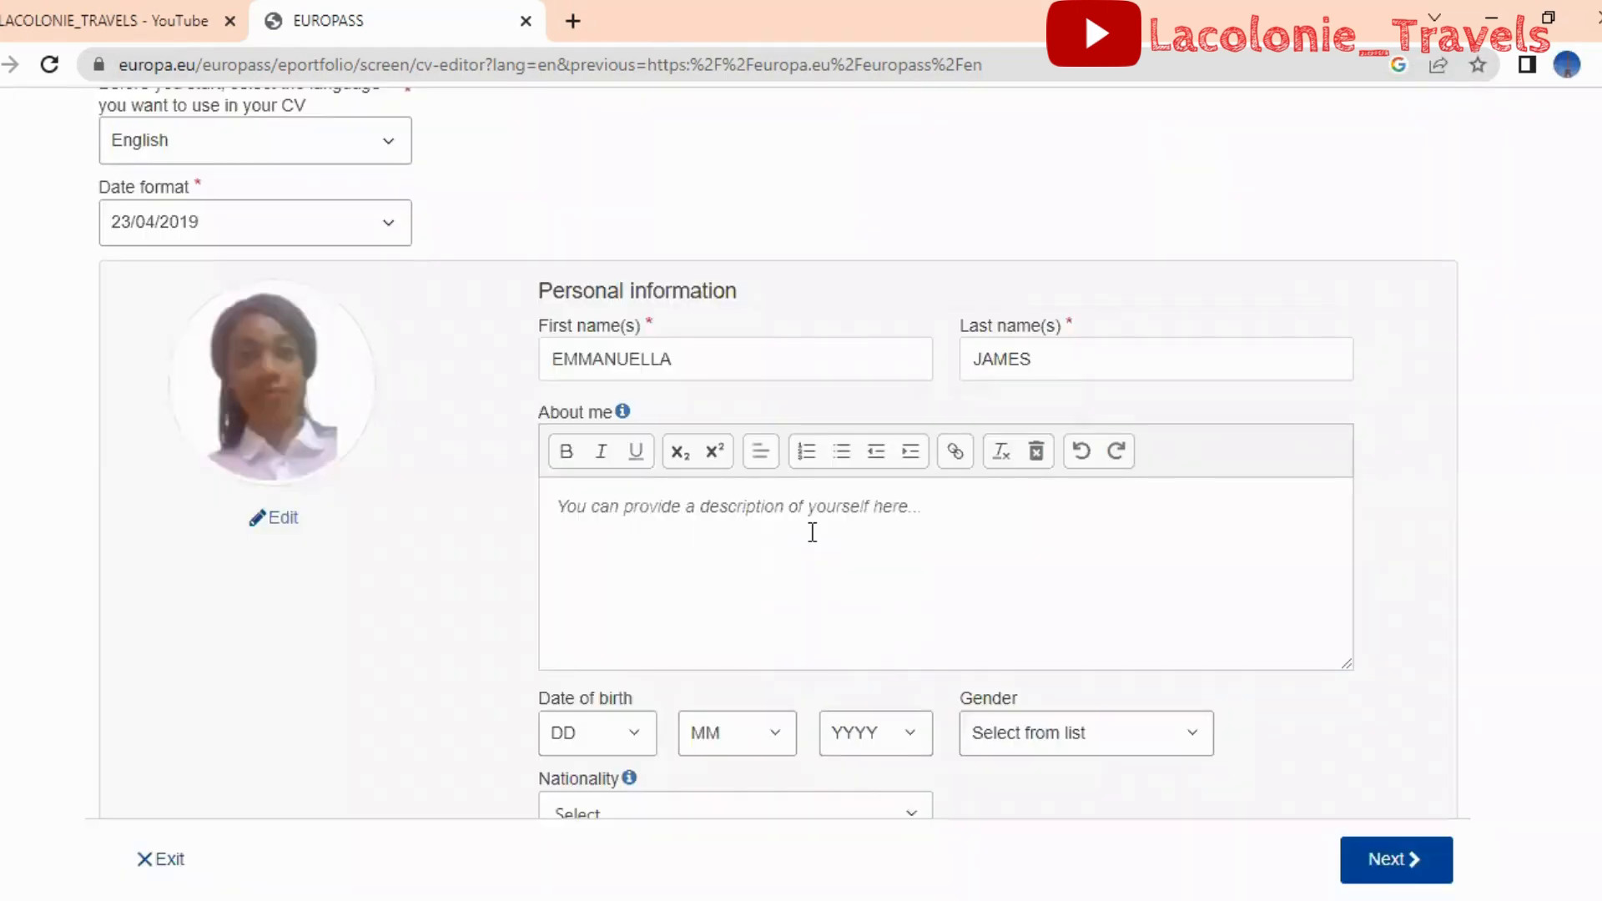
Write the About me text "AN EDUCATIONIST WITH INTEREST TO TRAVELLING. OPENED TO LEARNING NEW SKILLS."
{"action": "scroll", "coordinate": [778, 453], "scroll_direction": "down", "scroll_amount": 2}
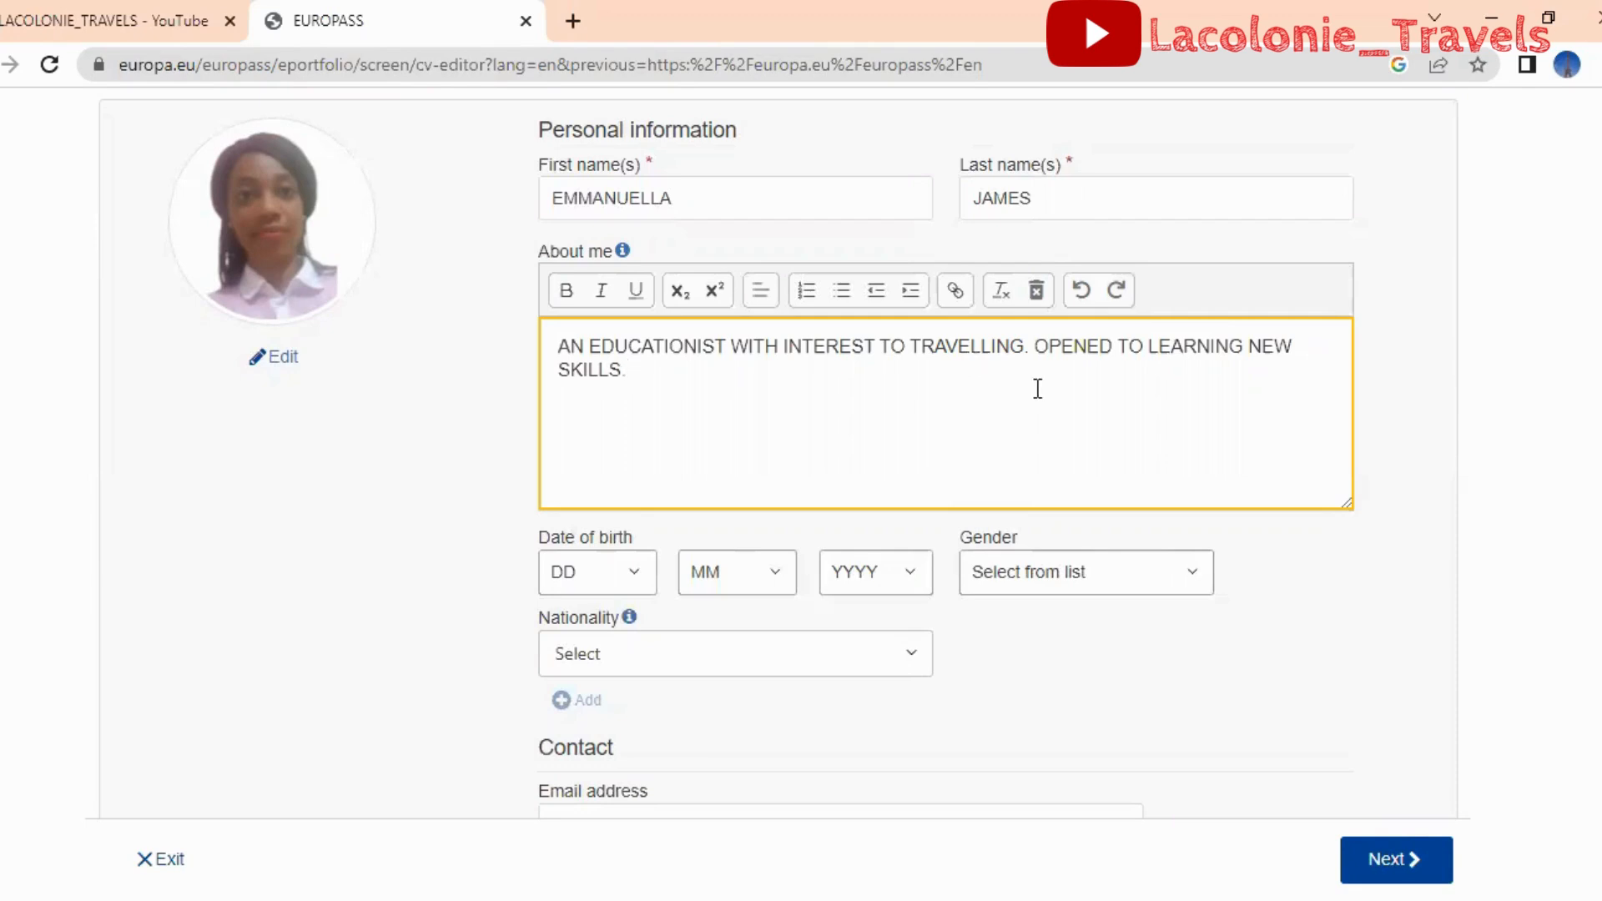
{"action": "scroll", "coordinate": [773, 454], "scroll_direction": "down", "scroll_amount": 1}
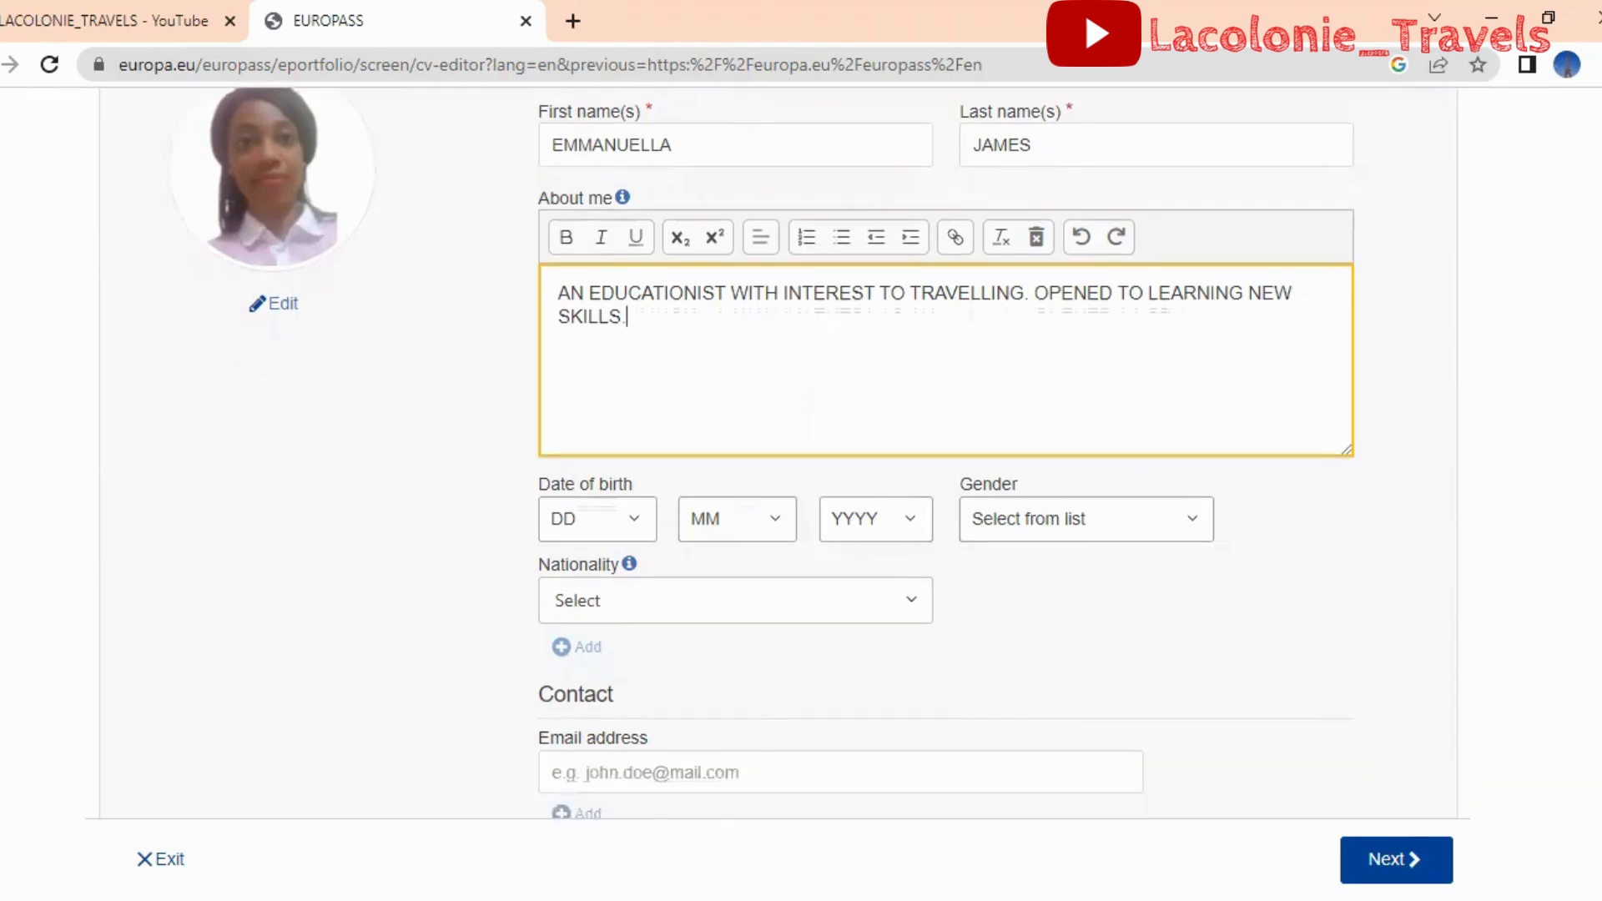
{"action": "scroll", "coordinate": [779, 453], "scroll_direction": "down", "scroll_amount": 1}
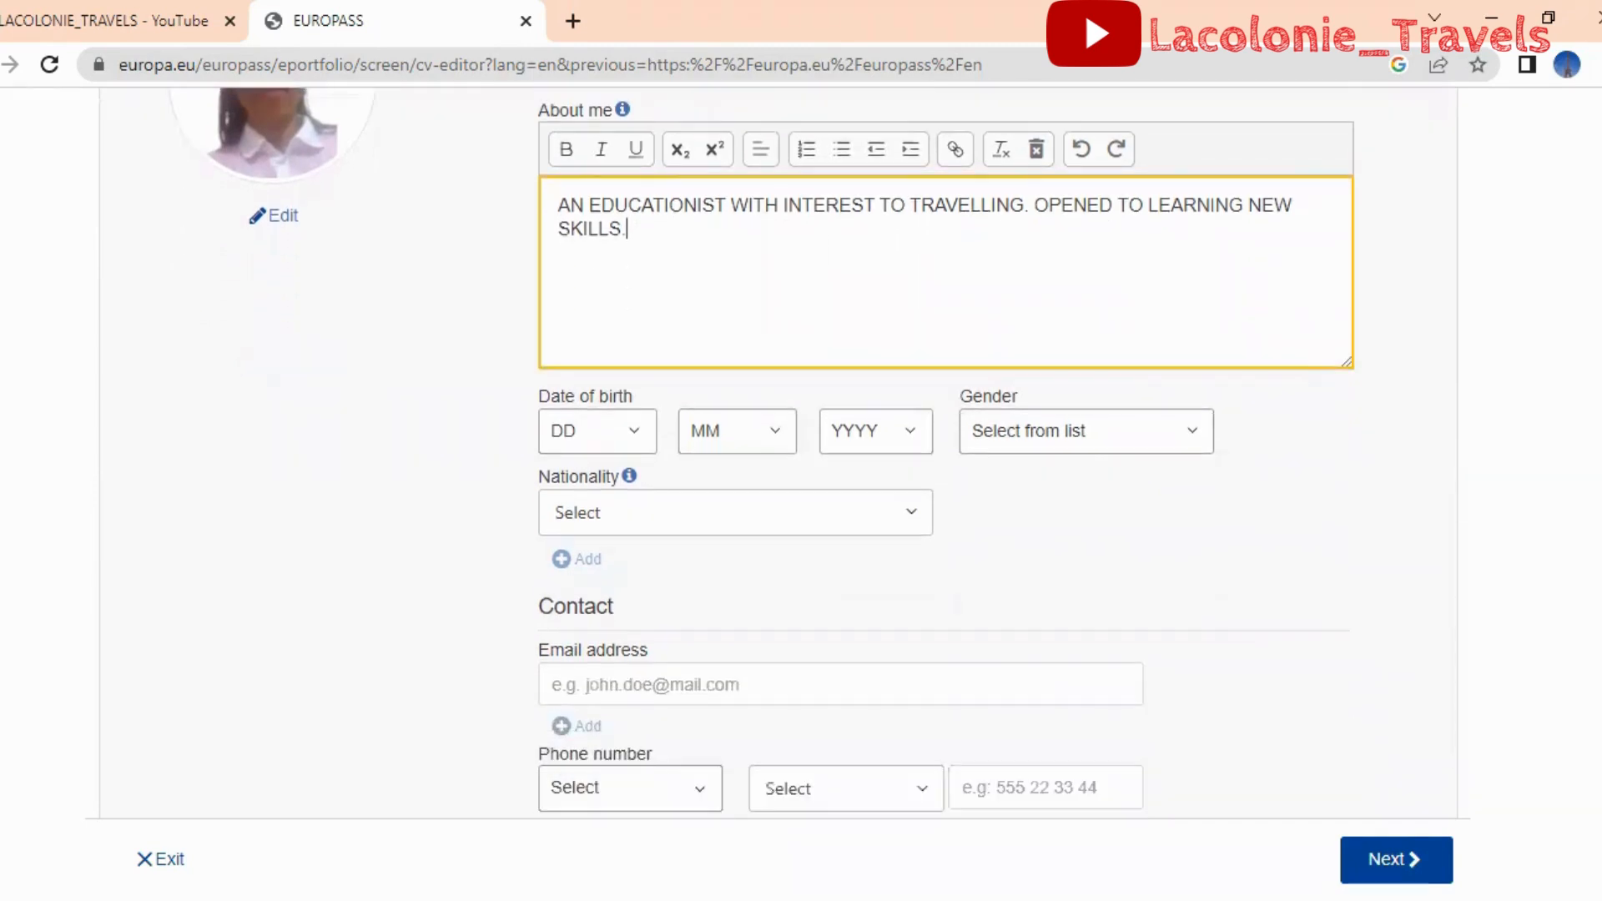
{"action": "scroll", "coordinate": [780, 454], "scroll_direction": "up", "scroll_amount": 1}
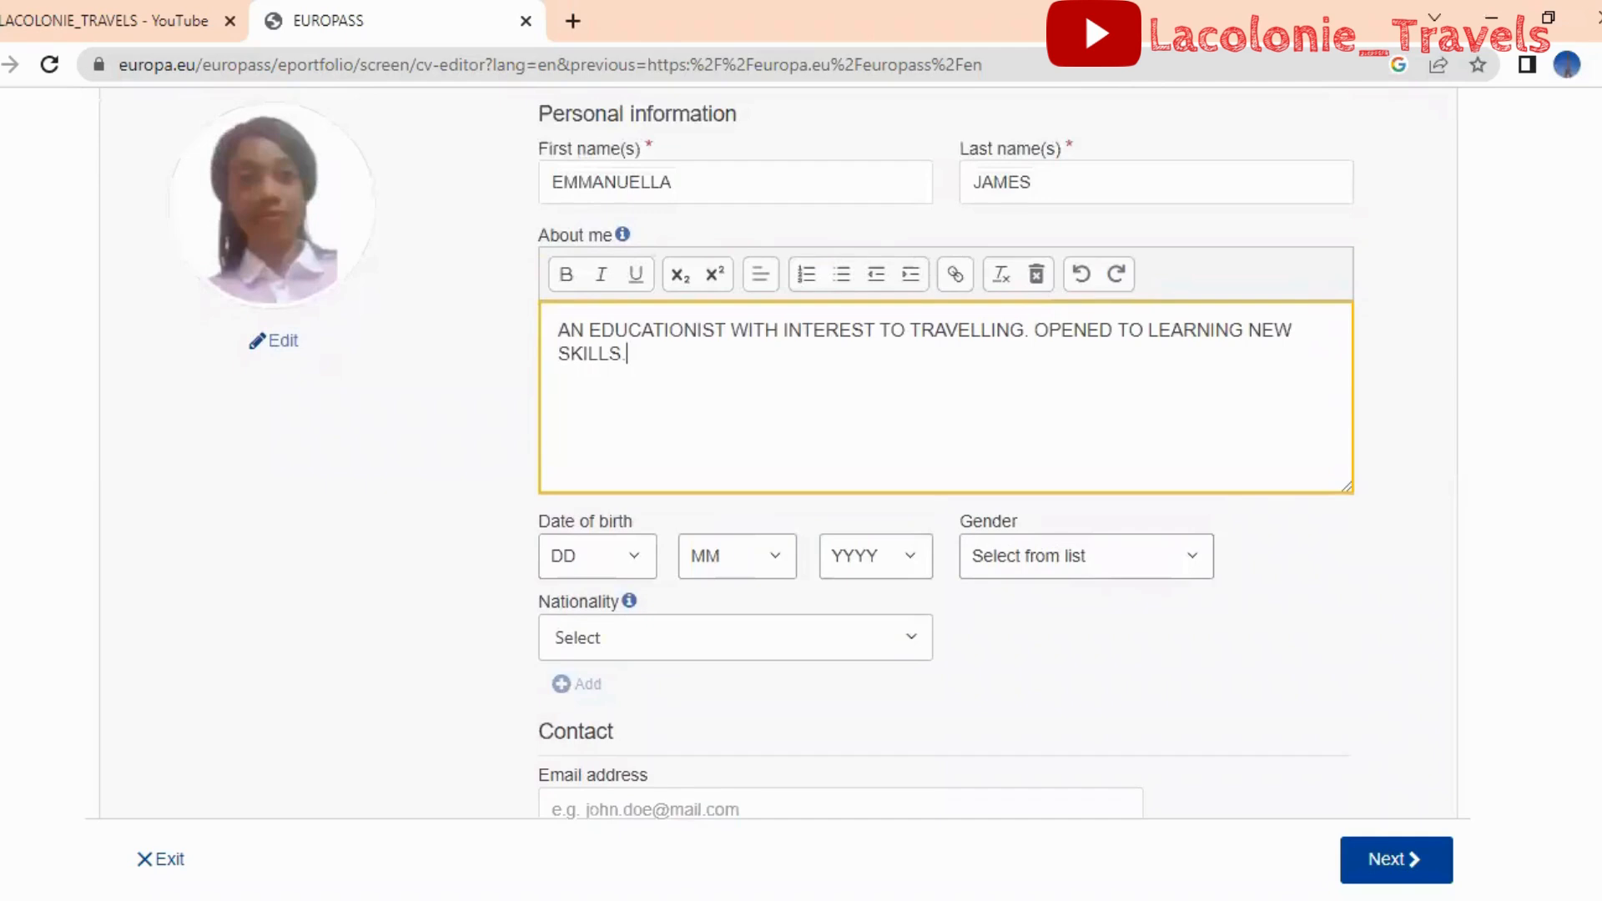
{"action": "scroll", "coordinate": [780, 453], "scroll_direction": "down", "scroll_amount": 1}
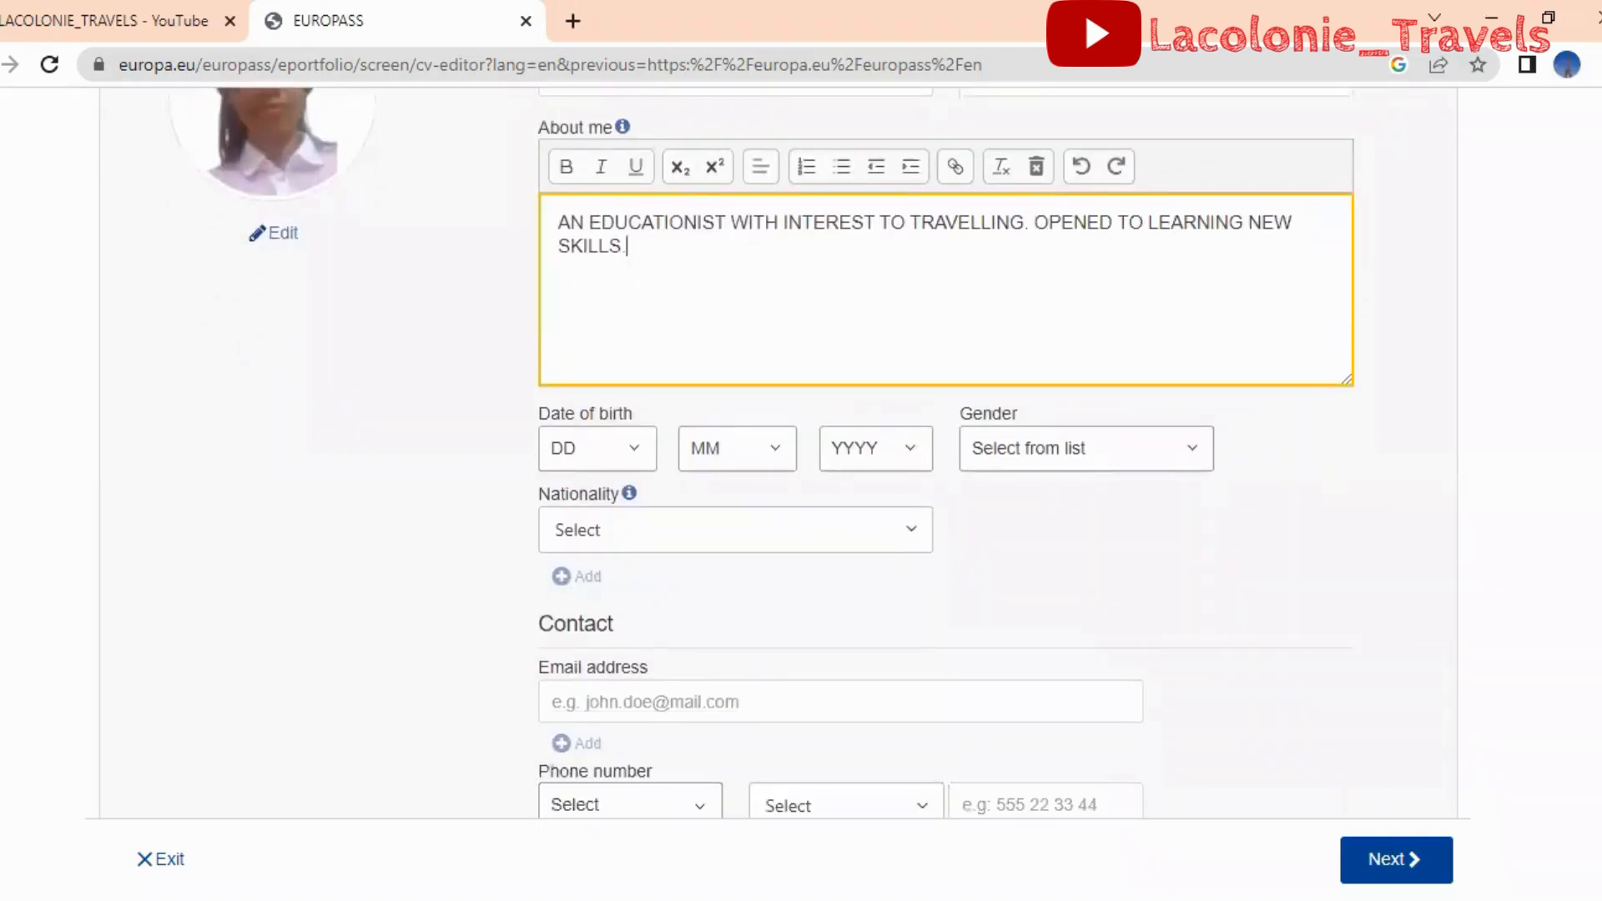
Enter the contact email address and save the personal information section
{"action": "scroll", "coordinate": [1121, 335], "scroll_direction": "down", "scroll_amount": 2}
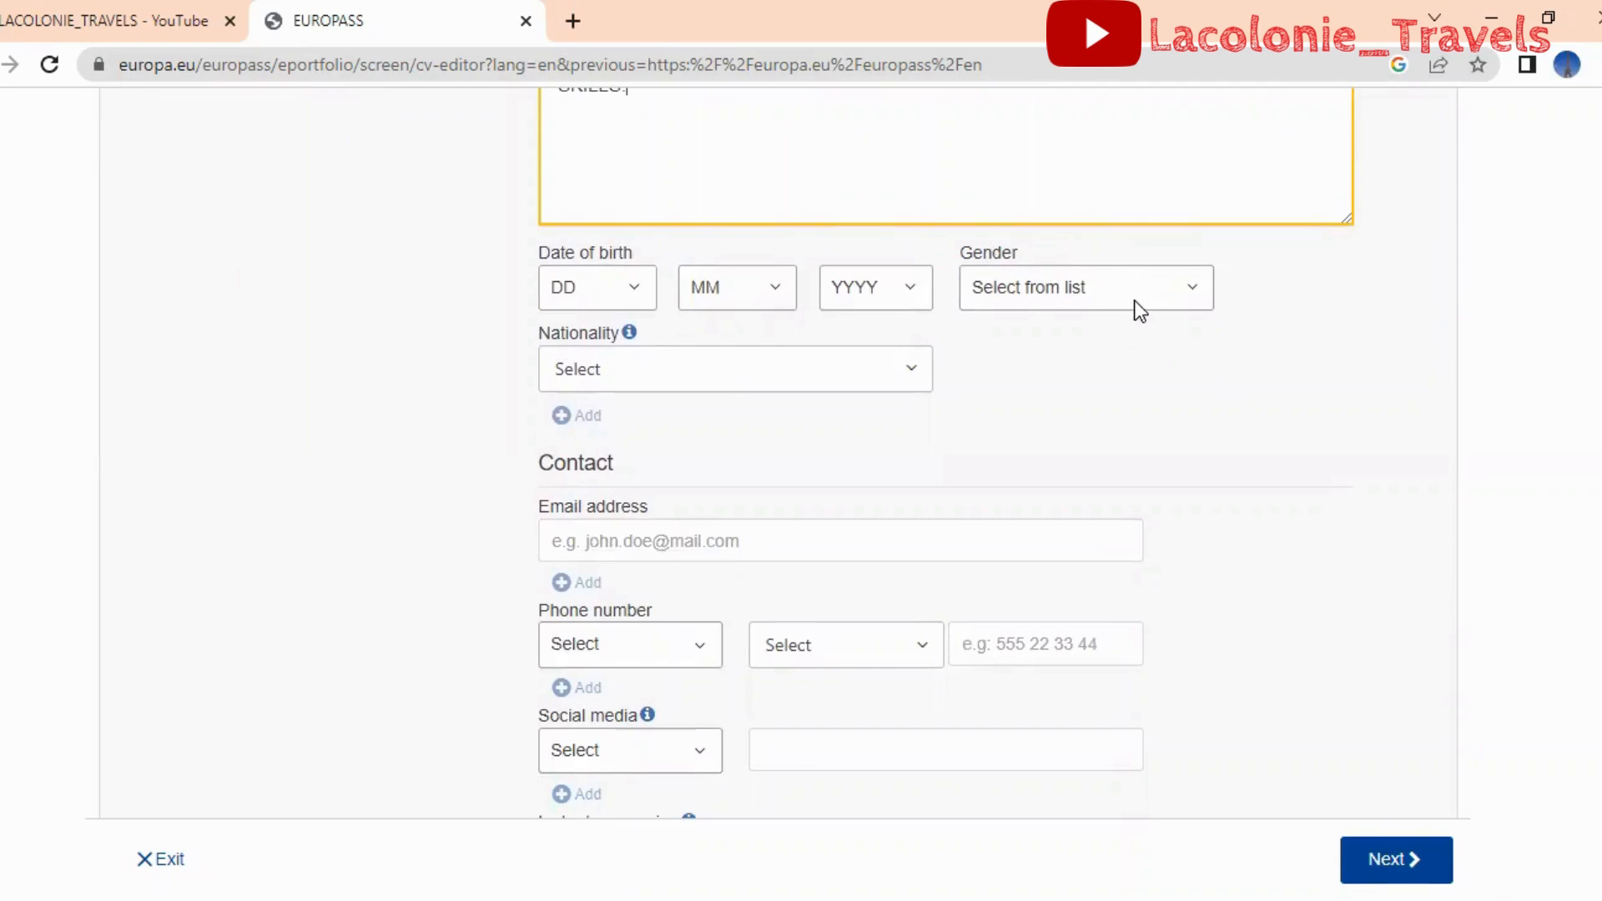
{"action": "scroll", "coordinate": [1140, 310], "scroll_direction": "down", "scroll_amount": 2}
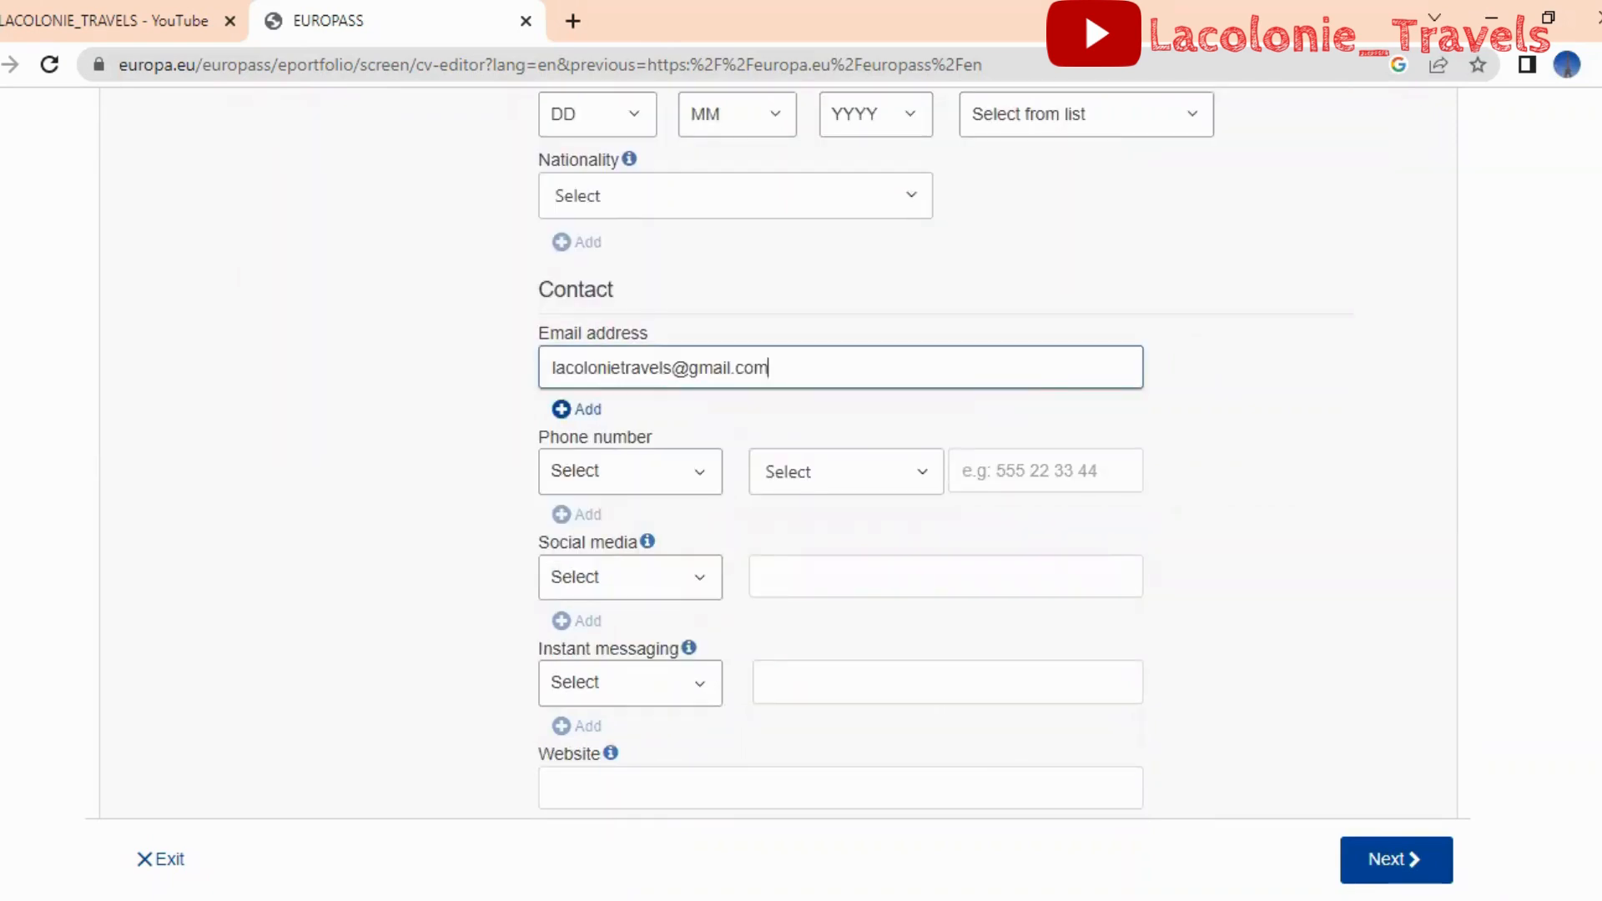
{"action": "scroll", "coordinate": [1009, 369], "scroll_direction": "down", "scroll_amount": 3}
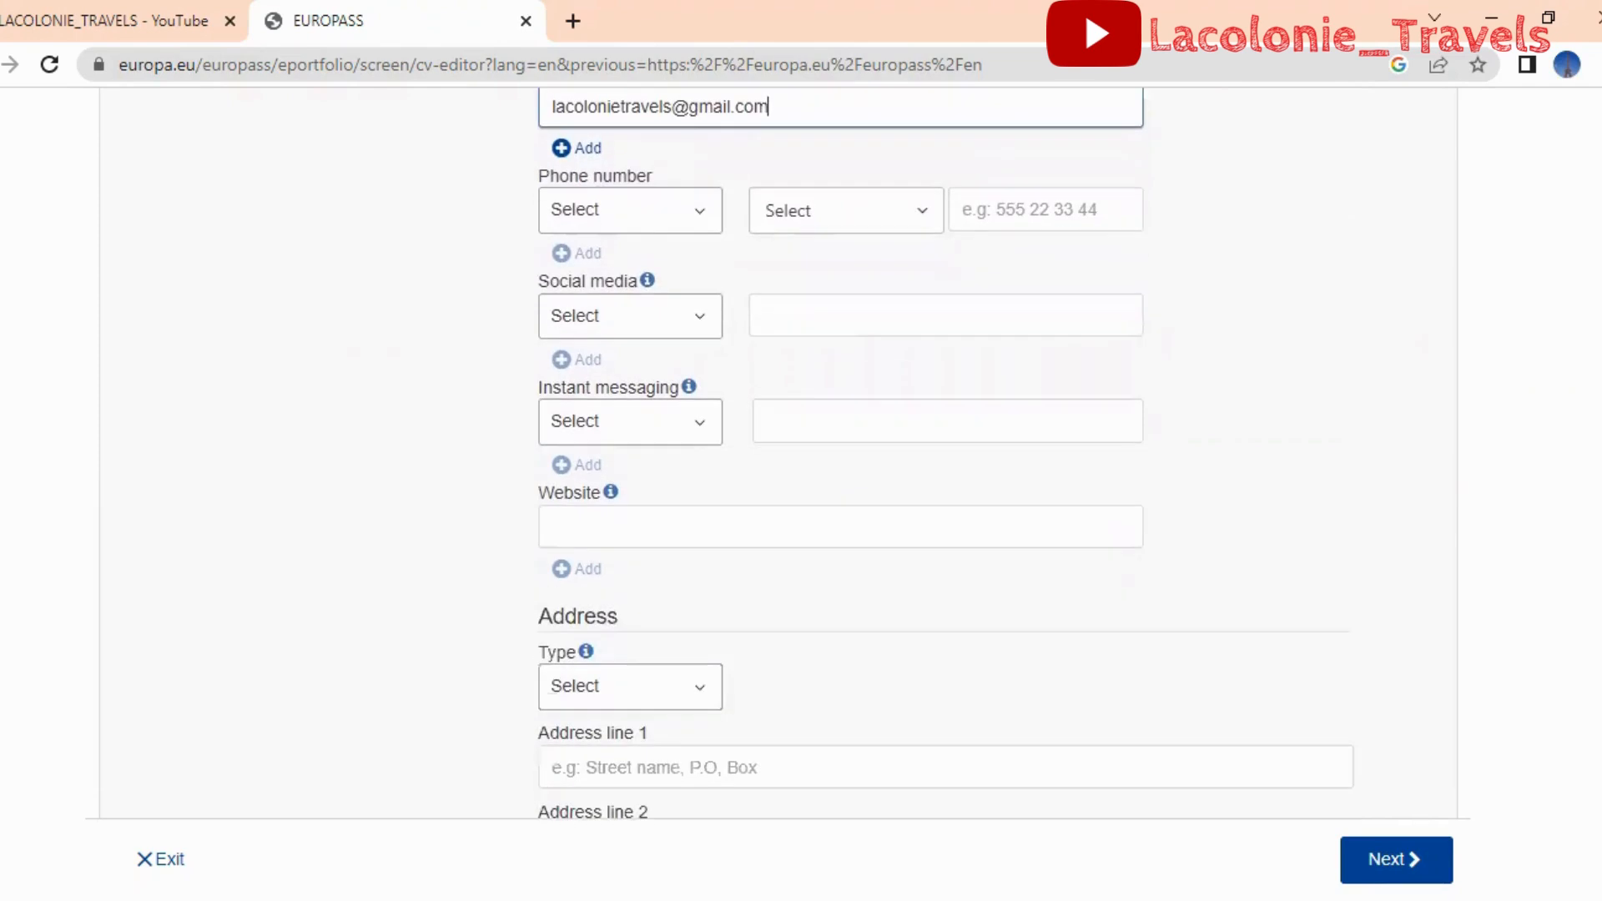
{"action": "scroll", "coordinate": [945, 453], "scroll_direction": "down", "scroll_amount": 1}
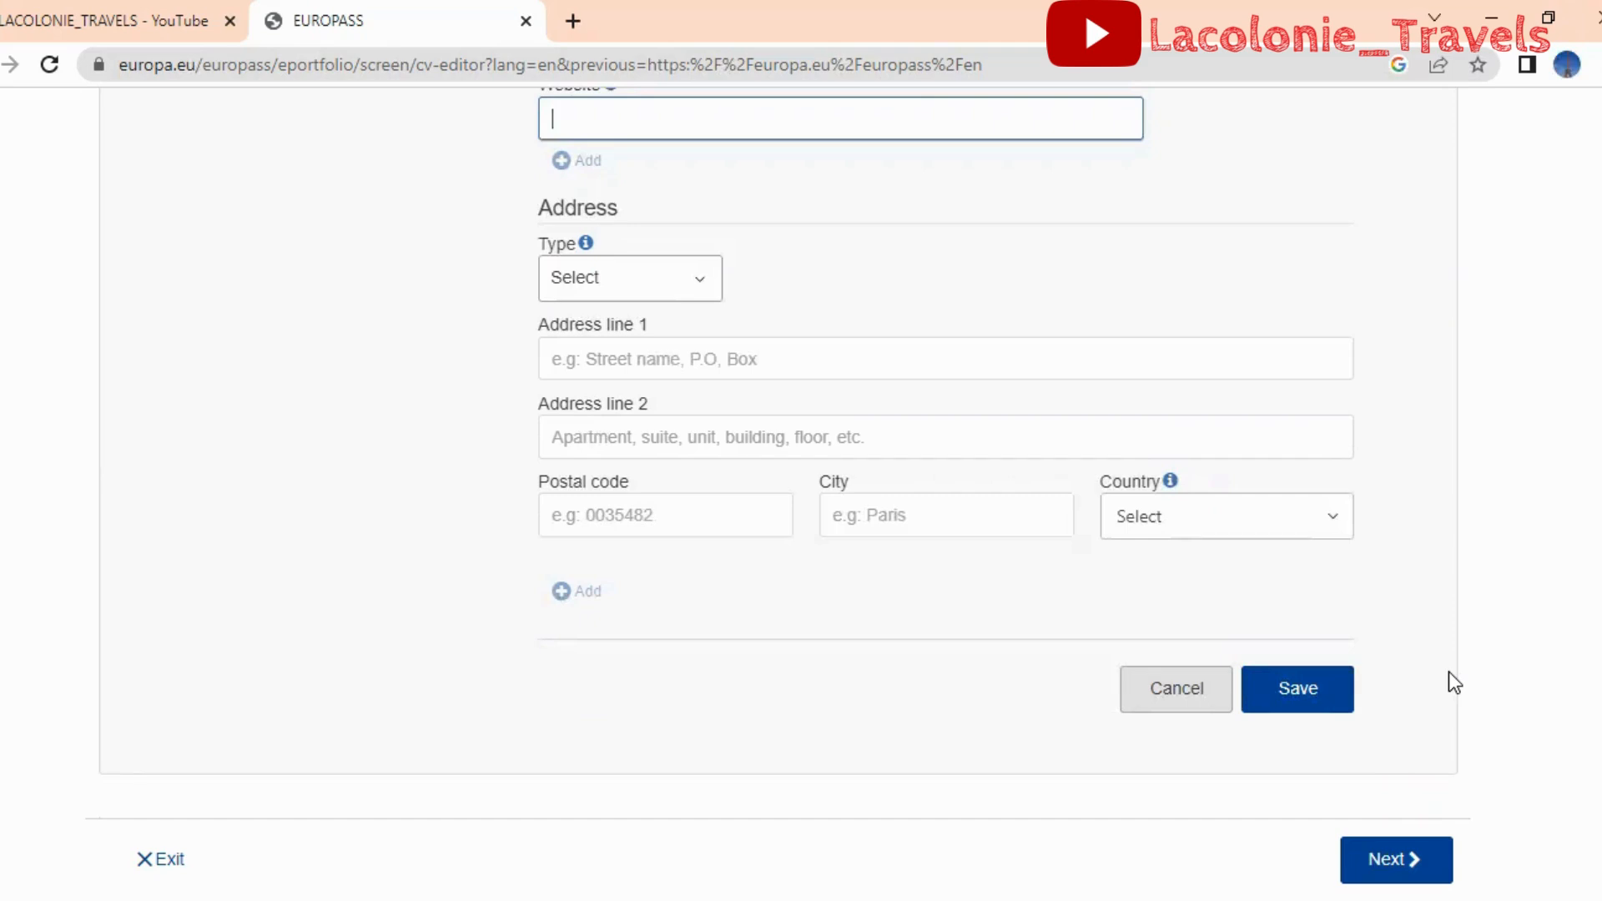
{"action": "left_click", "coordinate": [1308, 698]}
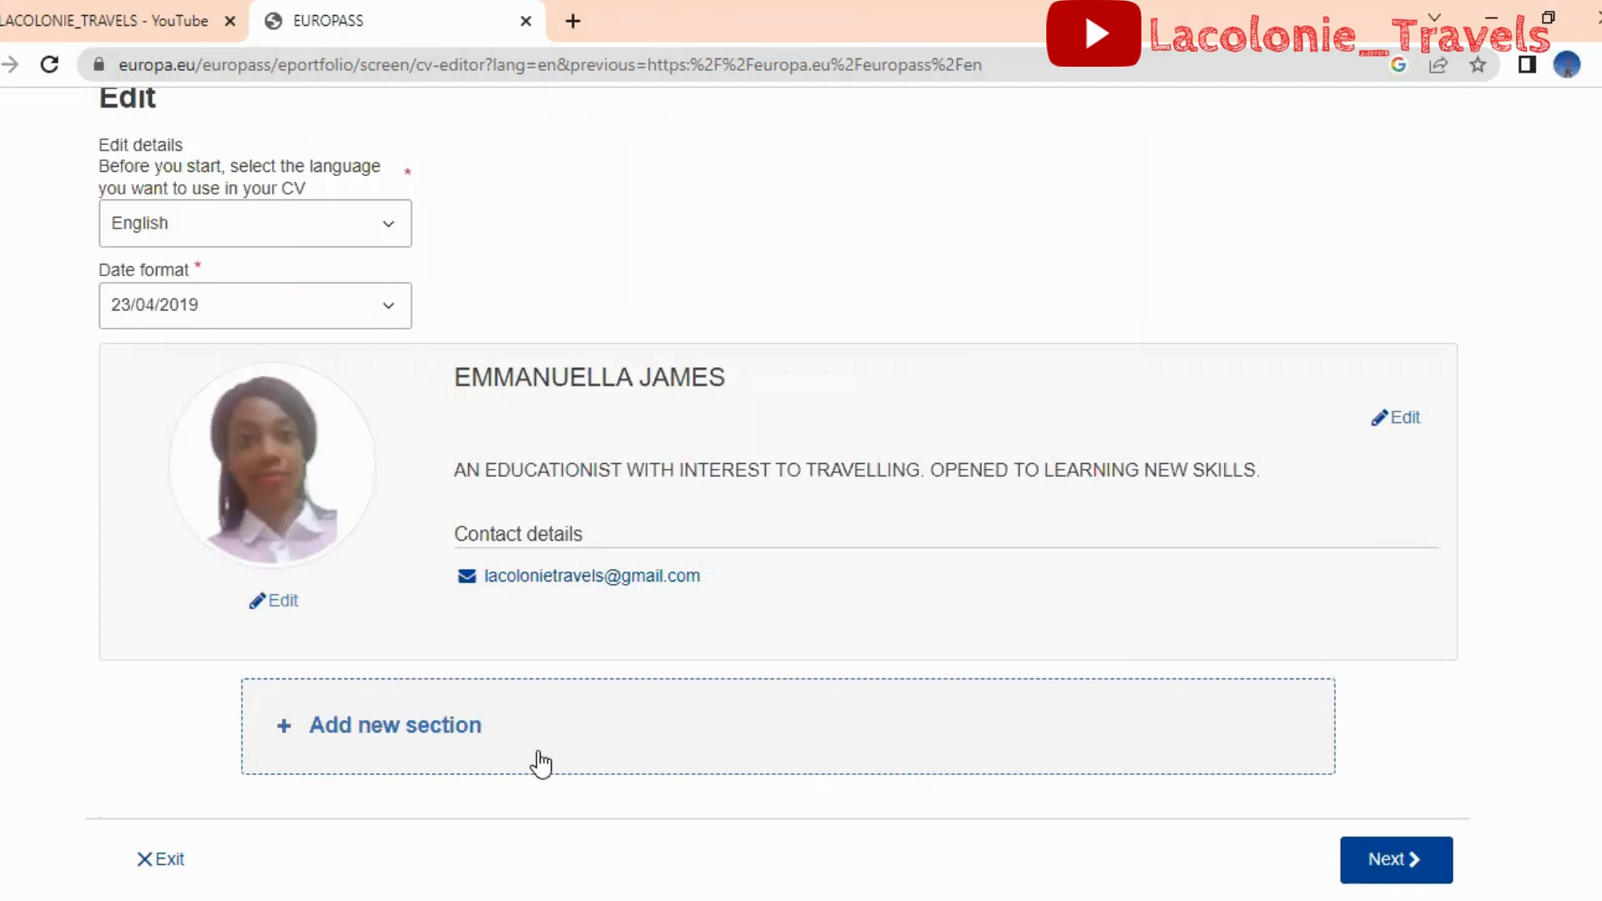
Add a Work experience section and set the occupation to the suggested "Secondary school head teacher"
{"action": "left_click", "coordinate": [417, 729]}
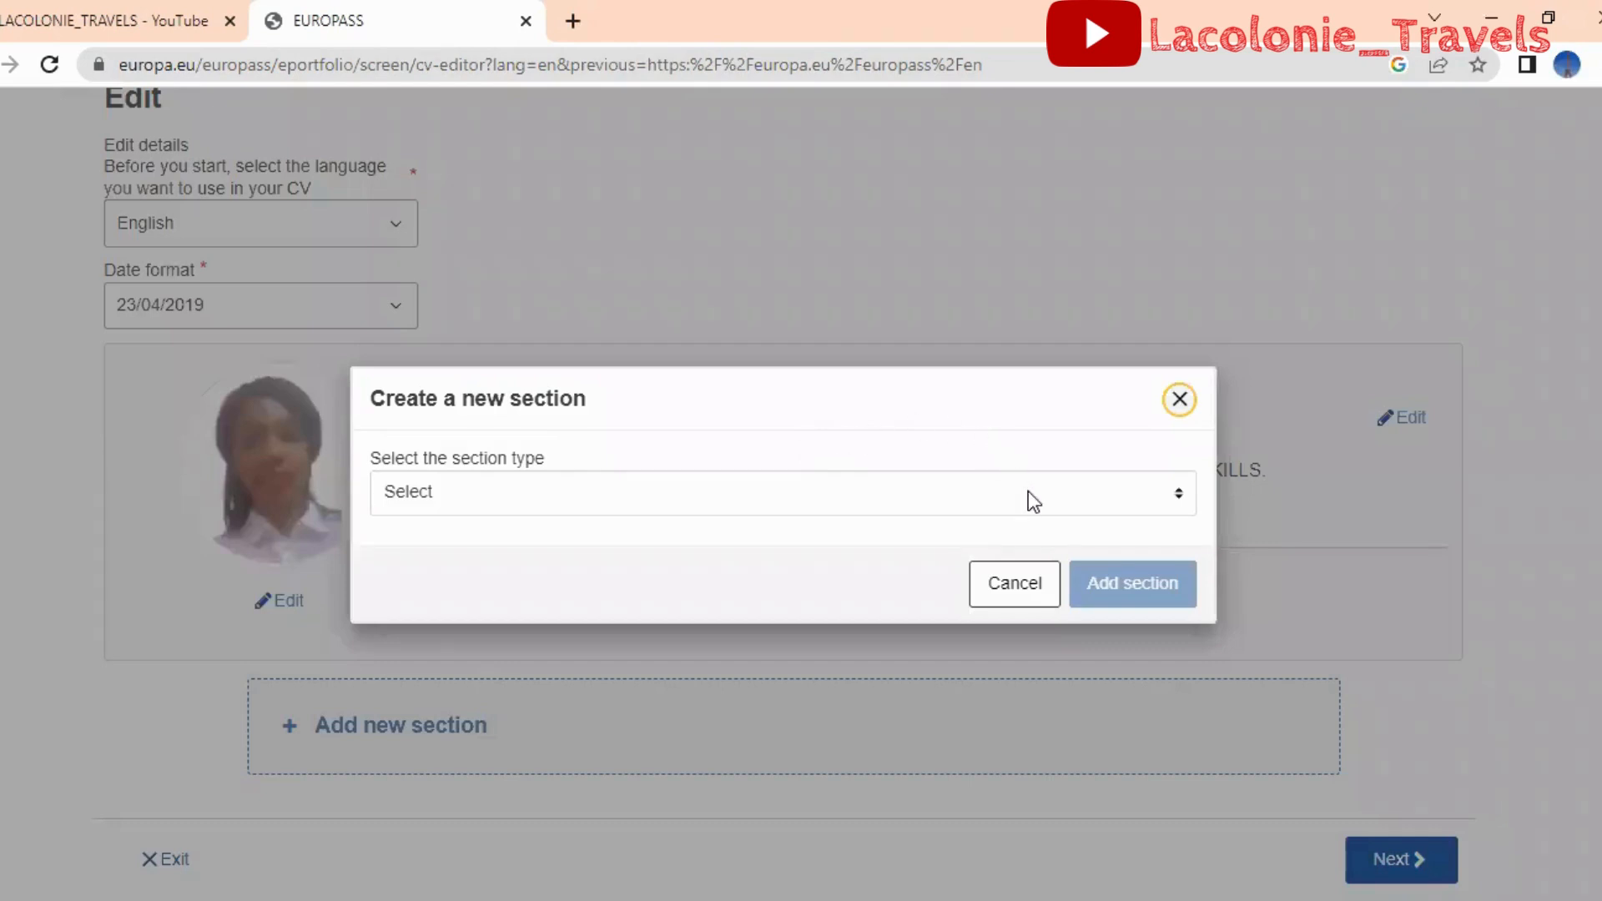
{"action": "left_click", "coordinate": [1160, 497]}
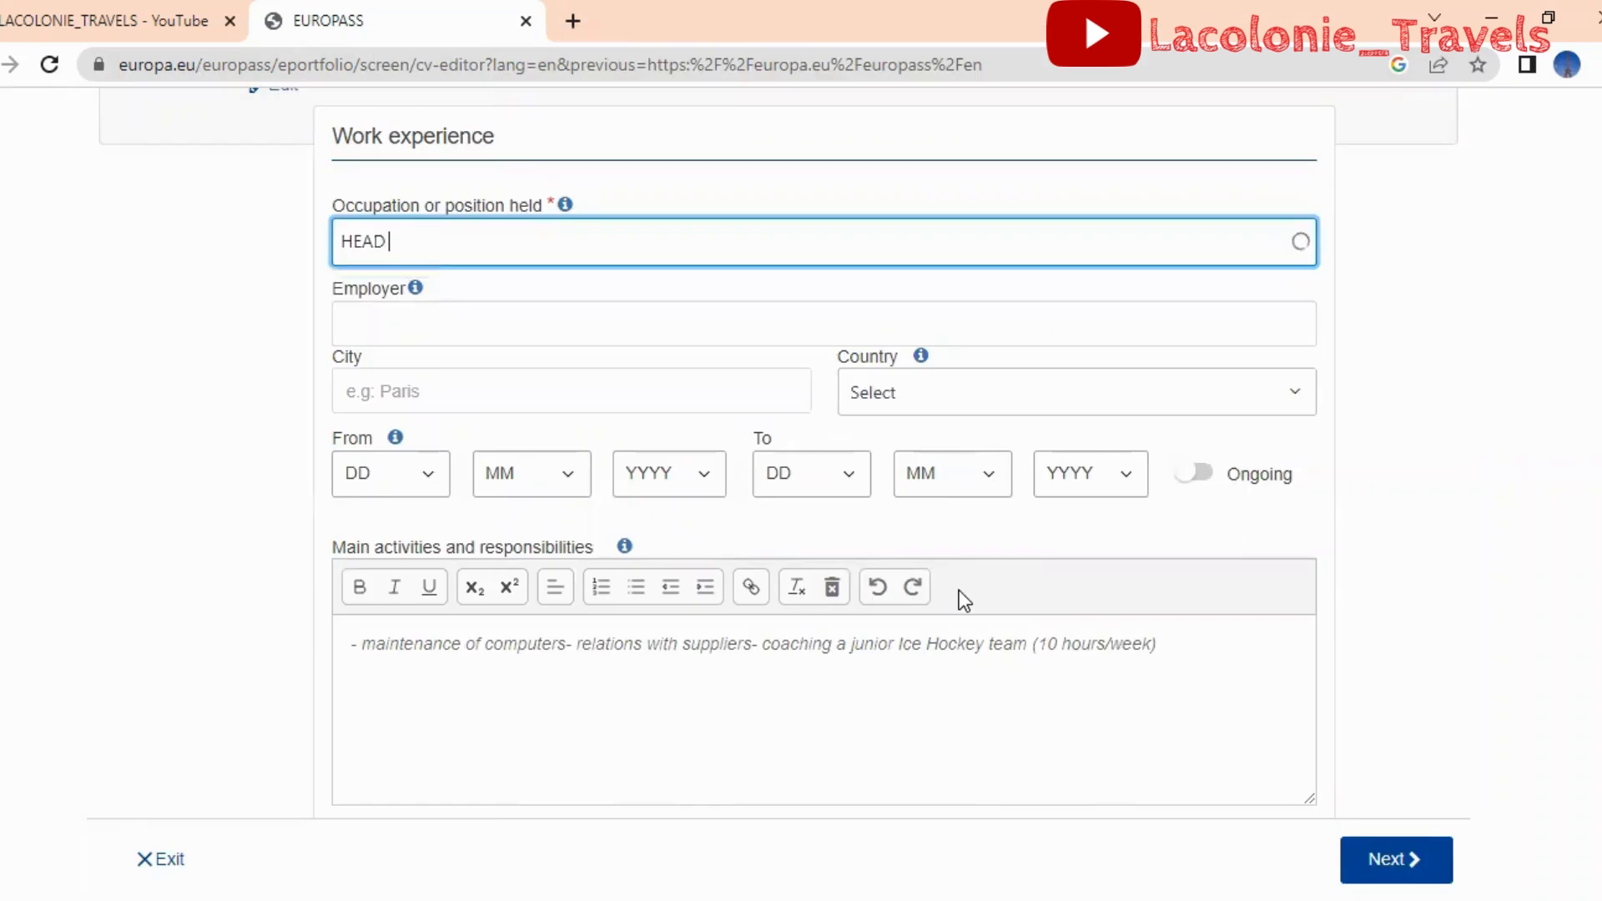
{"action": "type", "text": "TEACHER"}
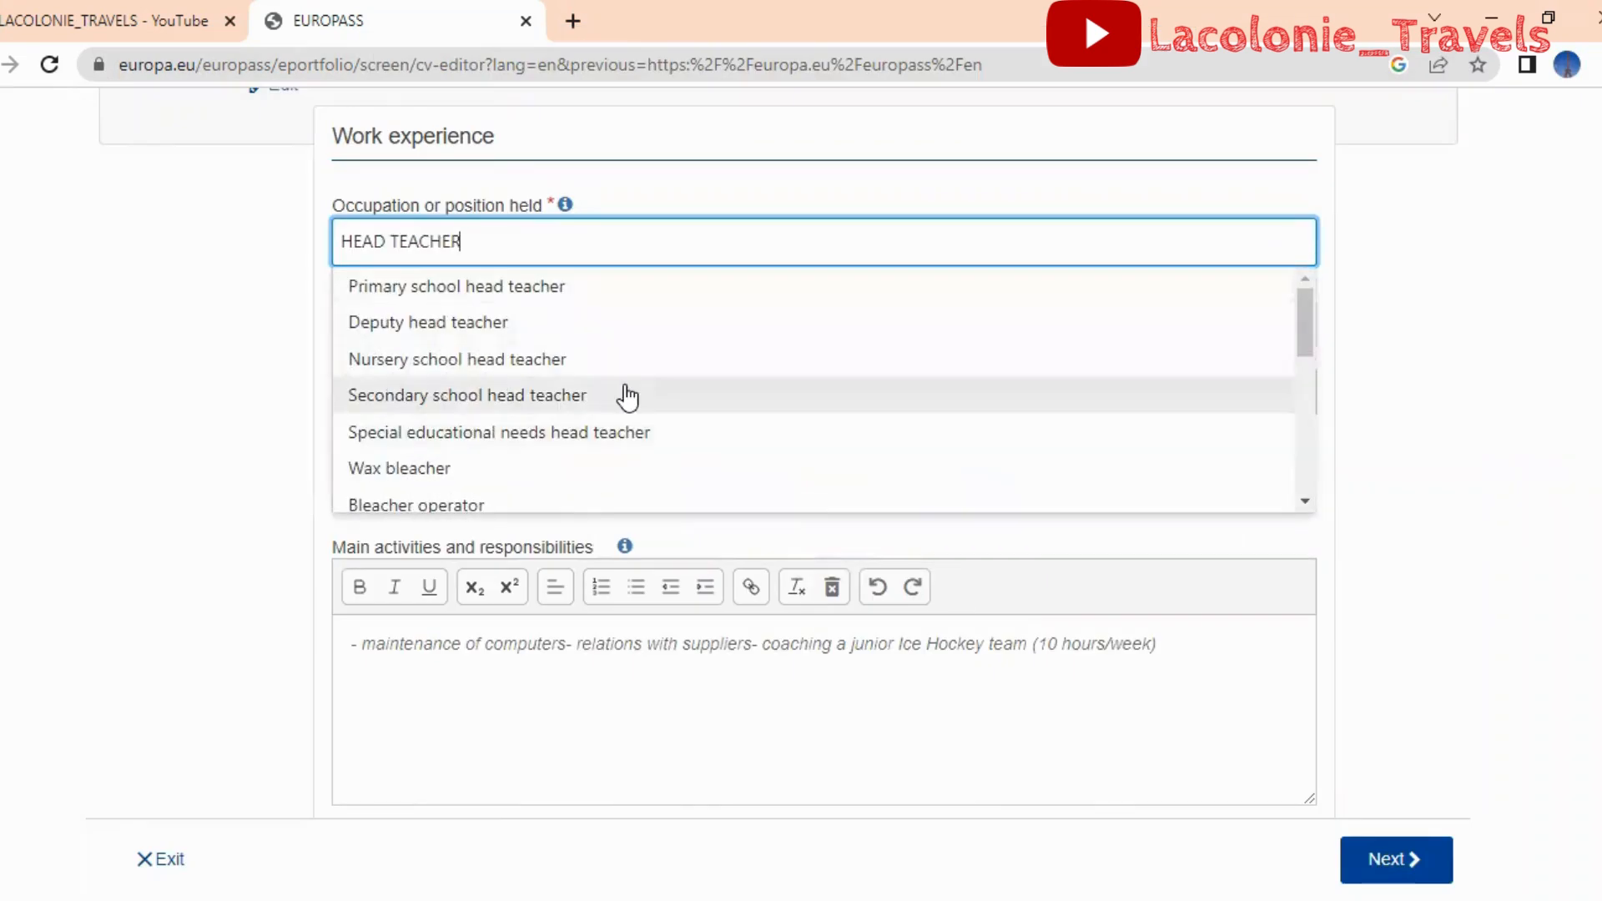
{"action": "left_click", "coordinate": [628, 396]}
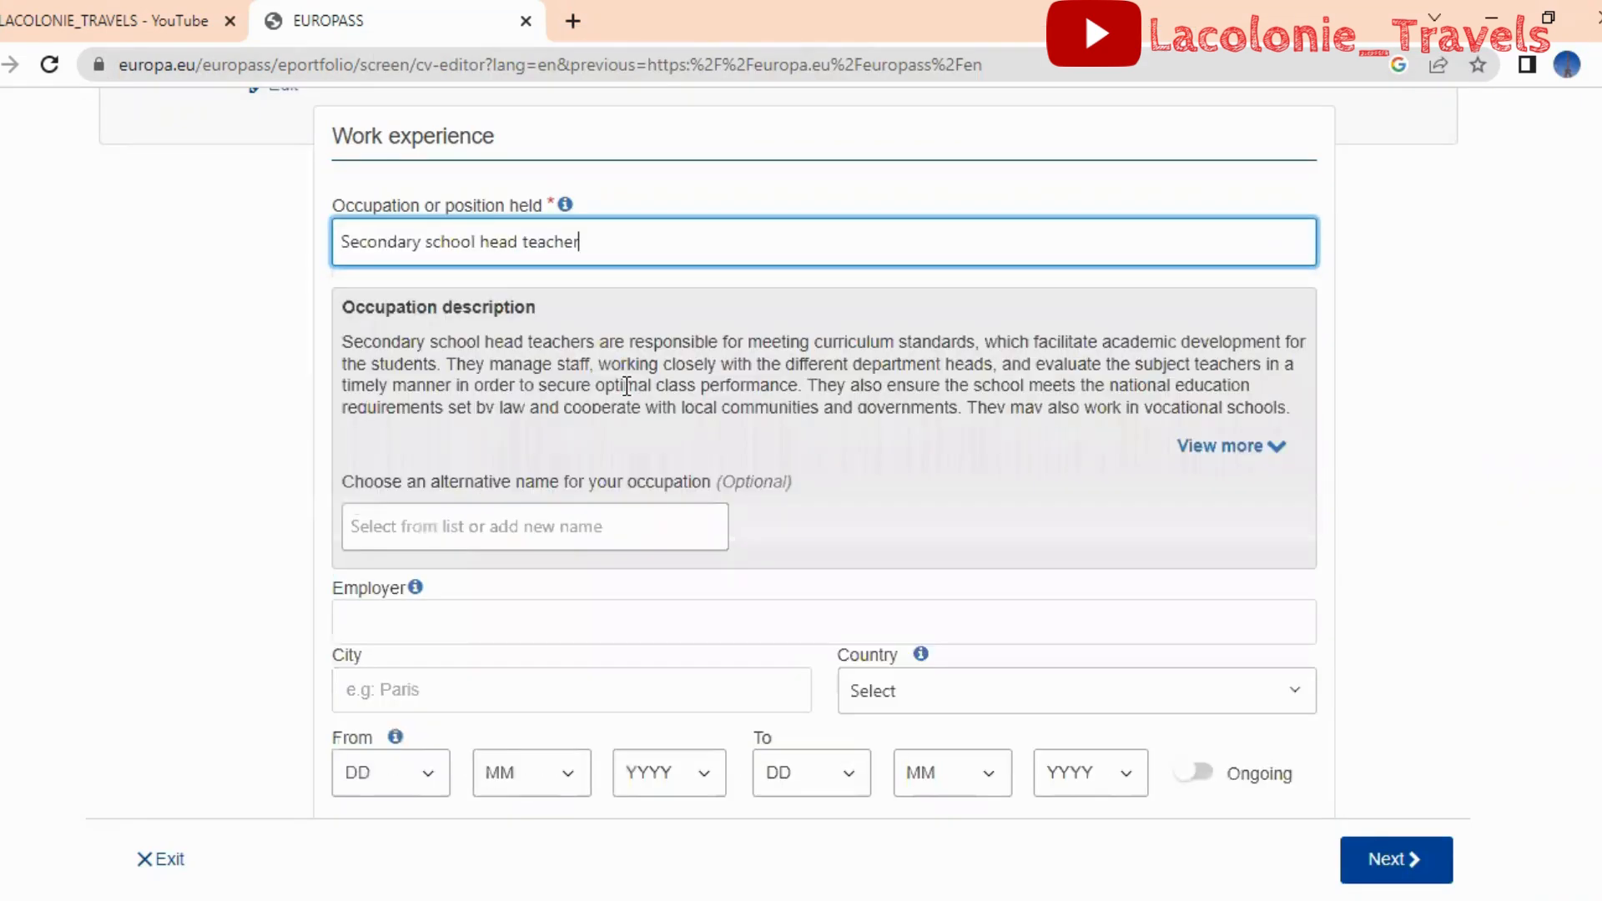
{"action": "left_click", "coordinate": [661, 531]}
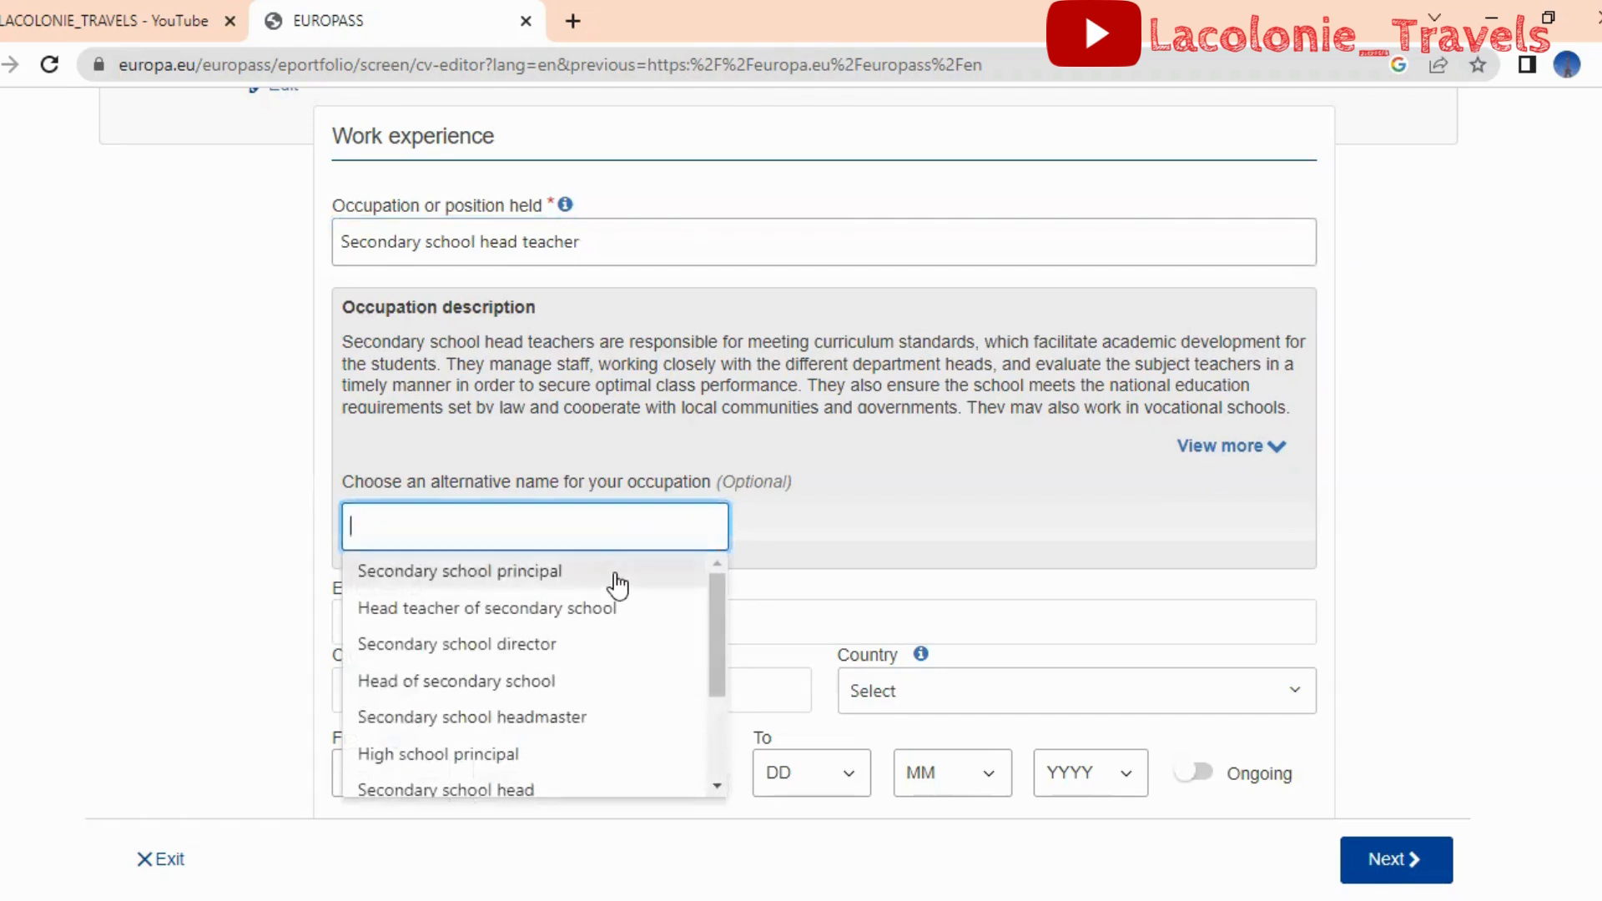
Enter HOWER HIGH SCHOOL as the employer of the work experience entry
{"action": "left_click", "coordinate": [859, 625]}
{"action": "type", "text": "HHH"}
{"action": "key", "text": "BackSpace"}
{"action": "key", "text": "BackSpace"}
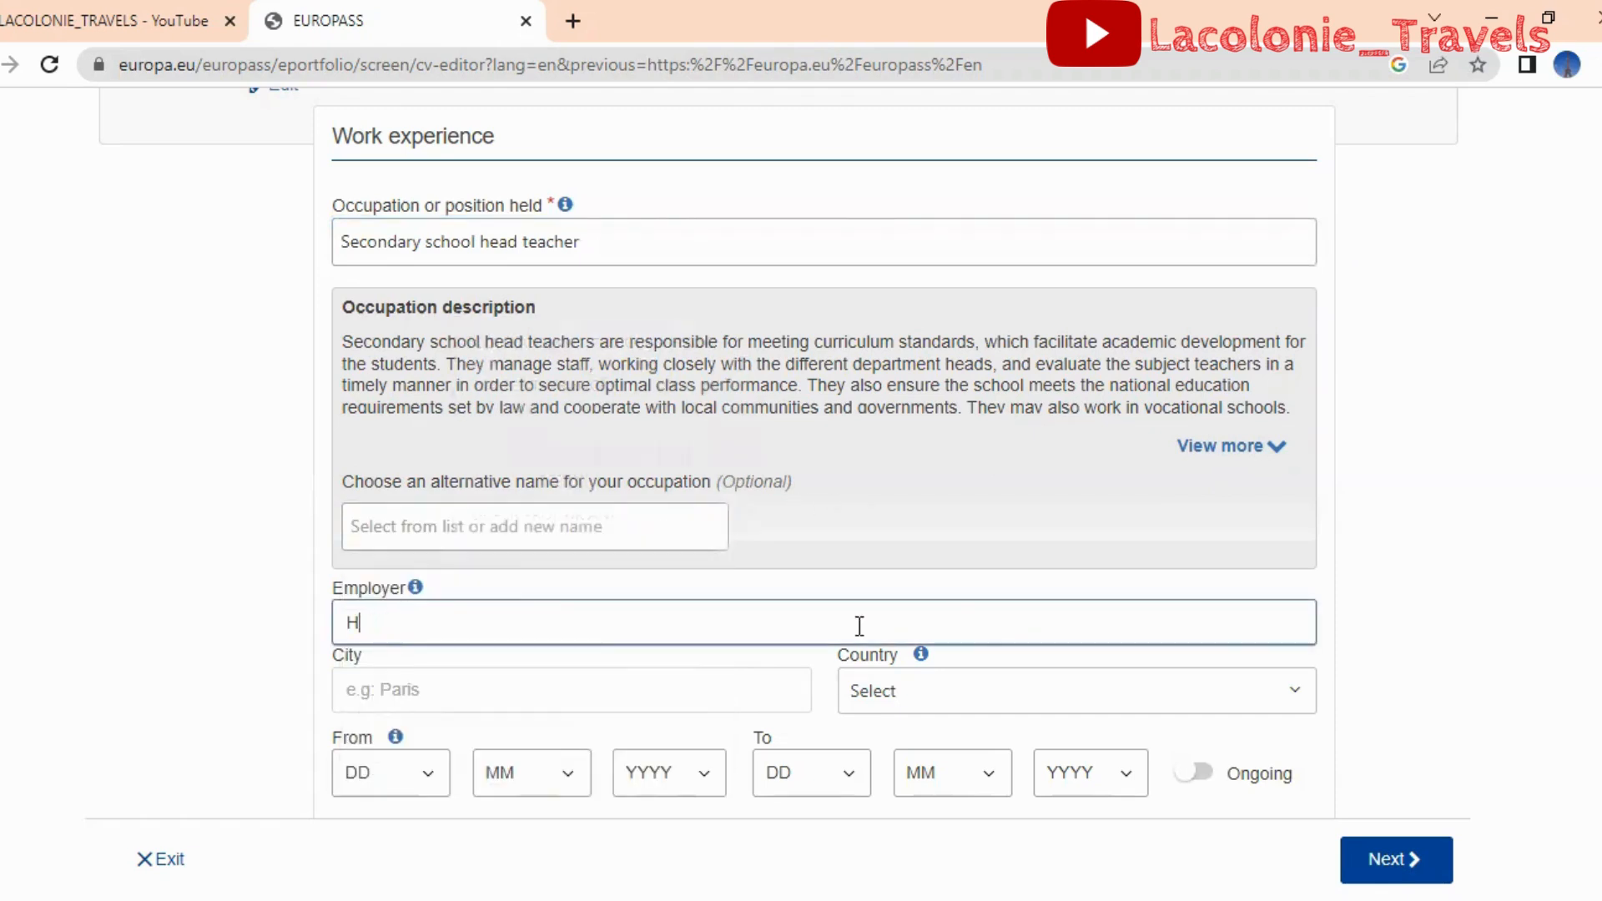
{"action": "type", "text": "OWER HIGH SCHOOL"}
Set the job's country to France and its city to TOULOUSE
{"action": "scroll", "coordinate": [1085, 626], "scroll_direction": "down", "scroll_amount": 2}
{"action": "left_click", "coordinate": [1288, 562]}
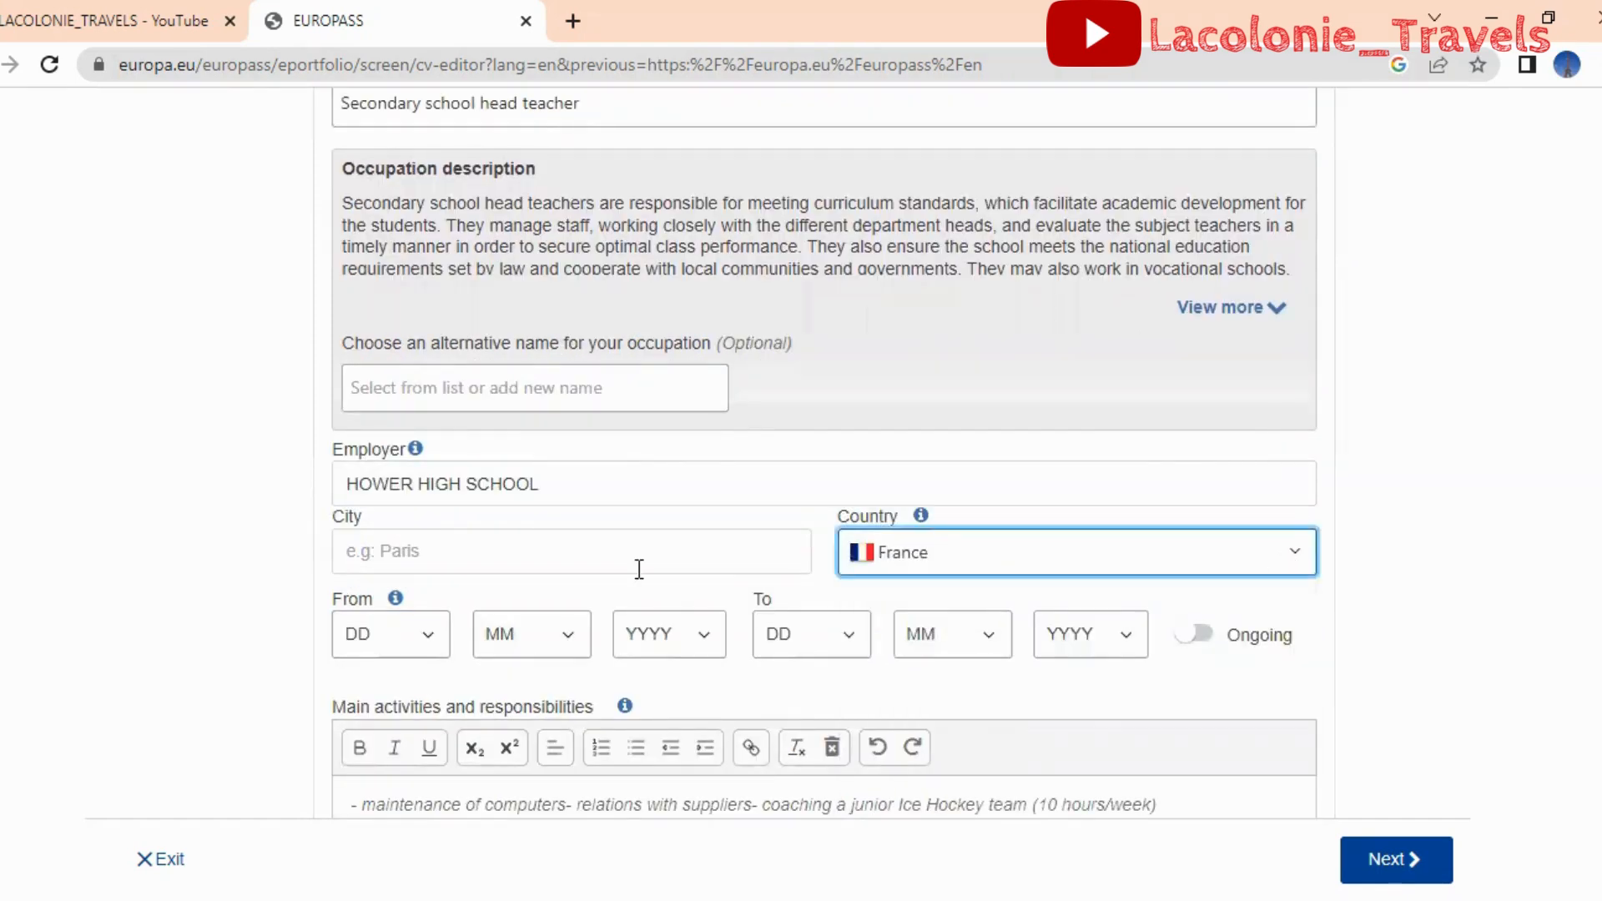
{"action": "left_click", "coordinate": [630, 557]}
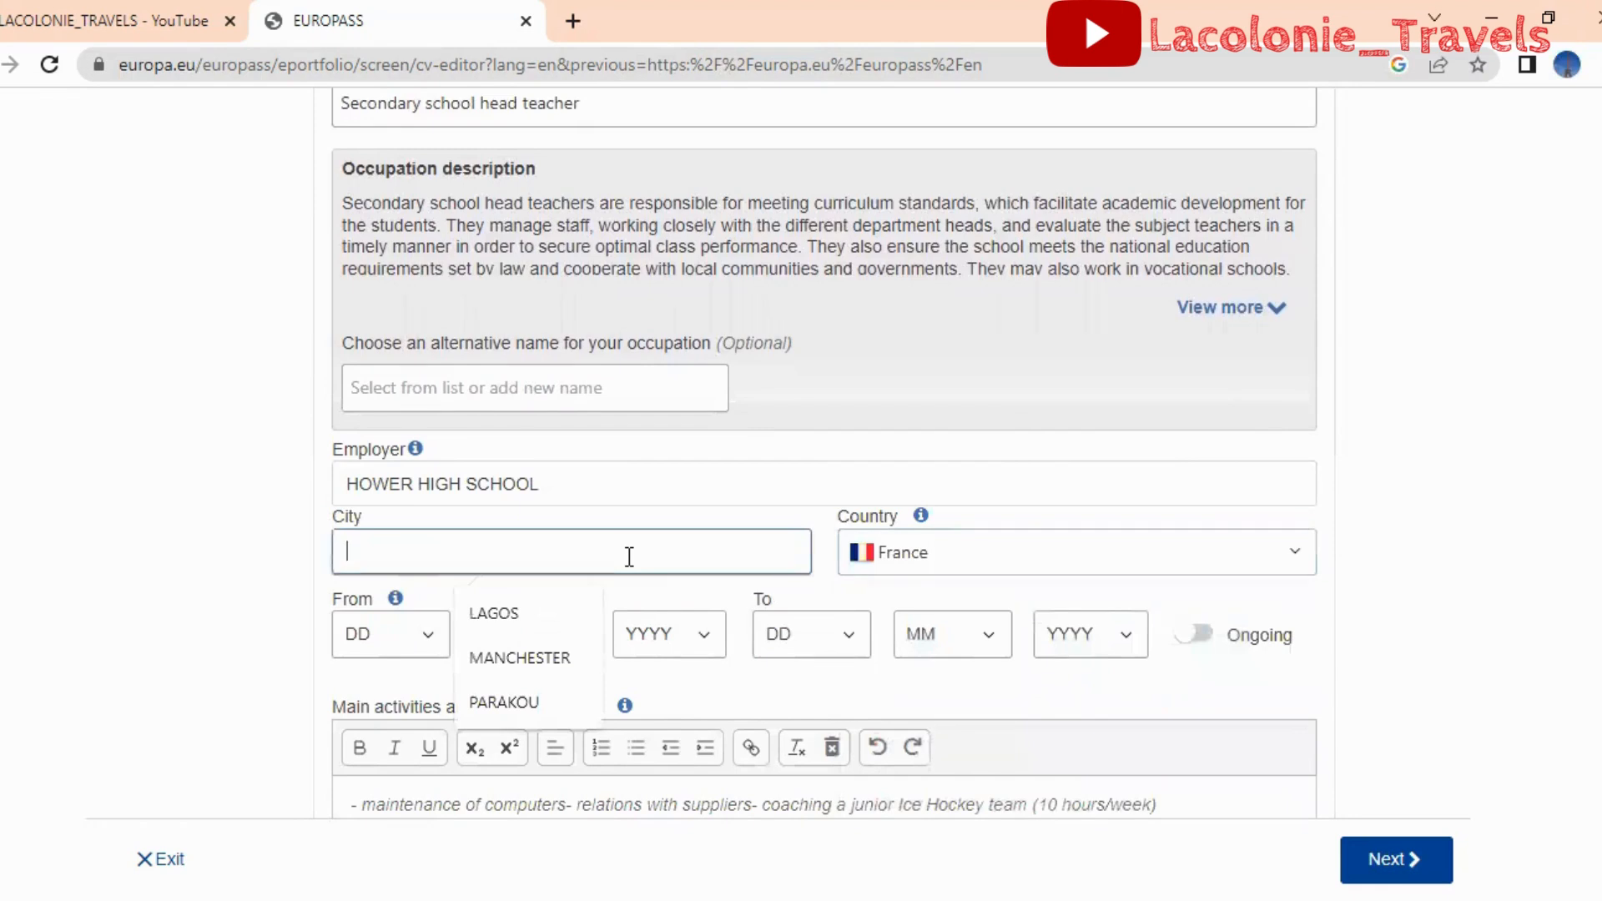
{"action": "type", "text": "TO"}
{"action": "type", "text": "ULOUSE"}
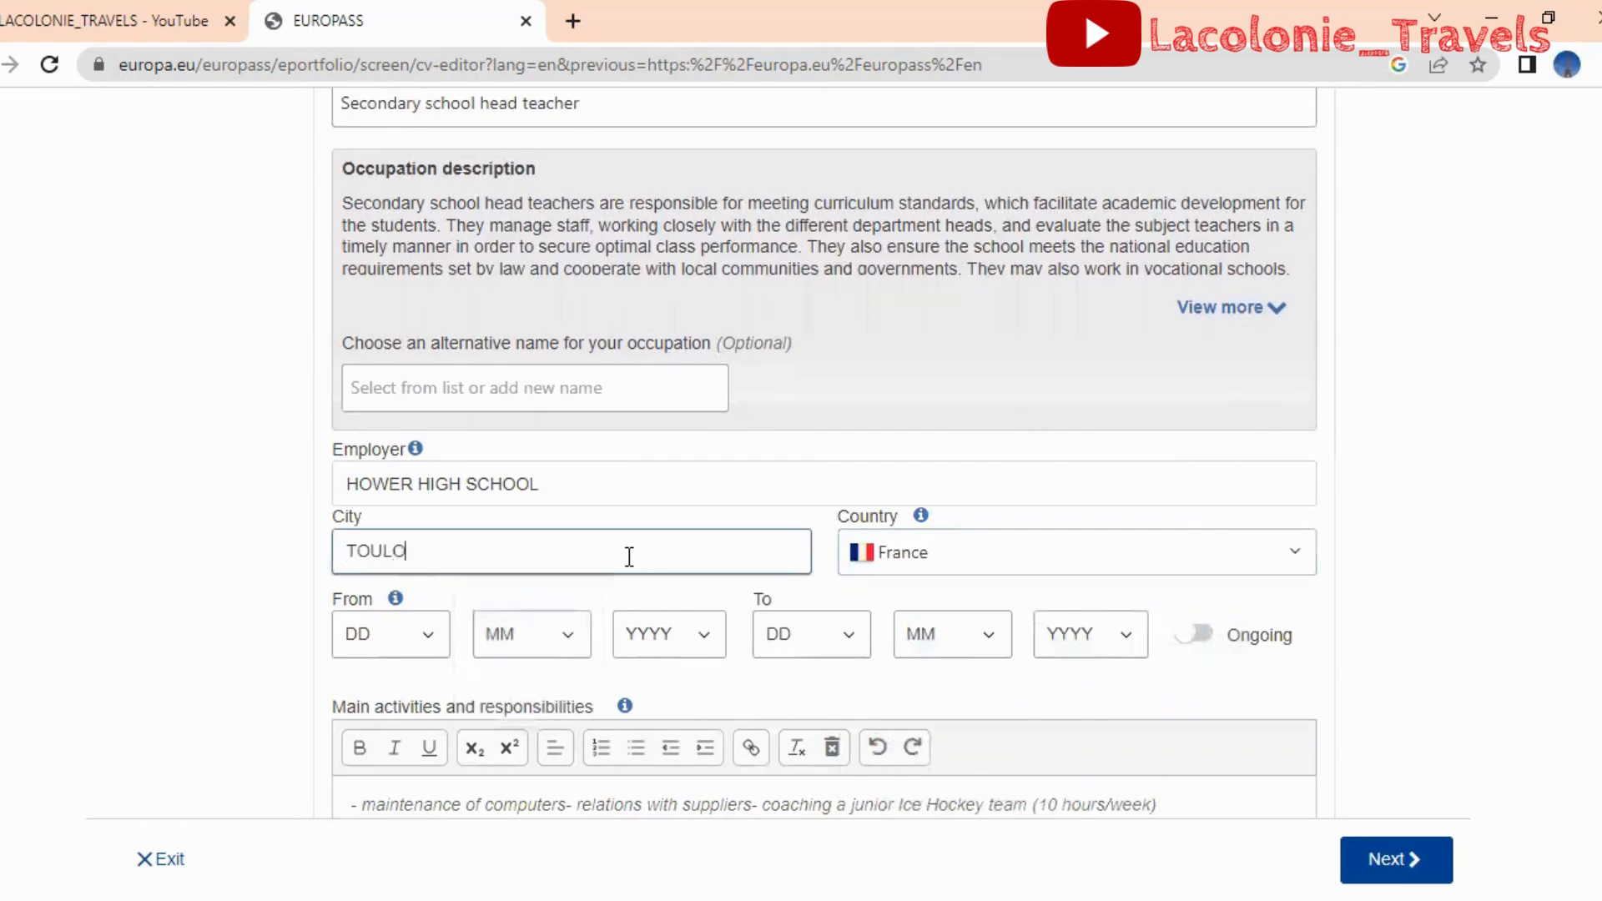
Set the job's start date to day 5, month 7, year 2022 and mark it as ongoing
{"action": "left_click", "coordinate": [851, 431]}
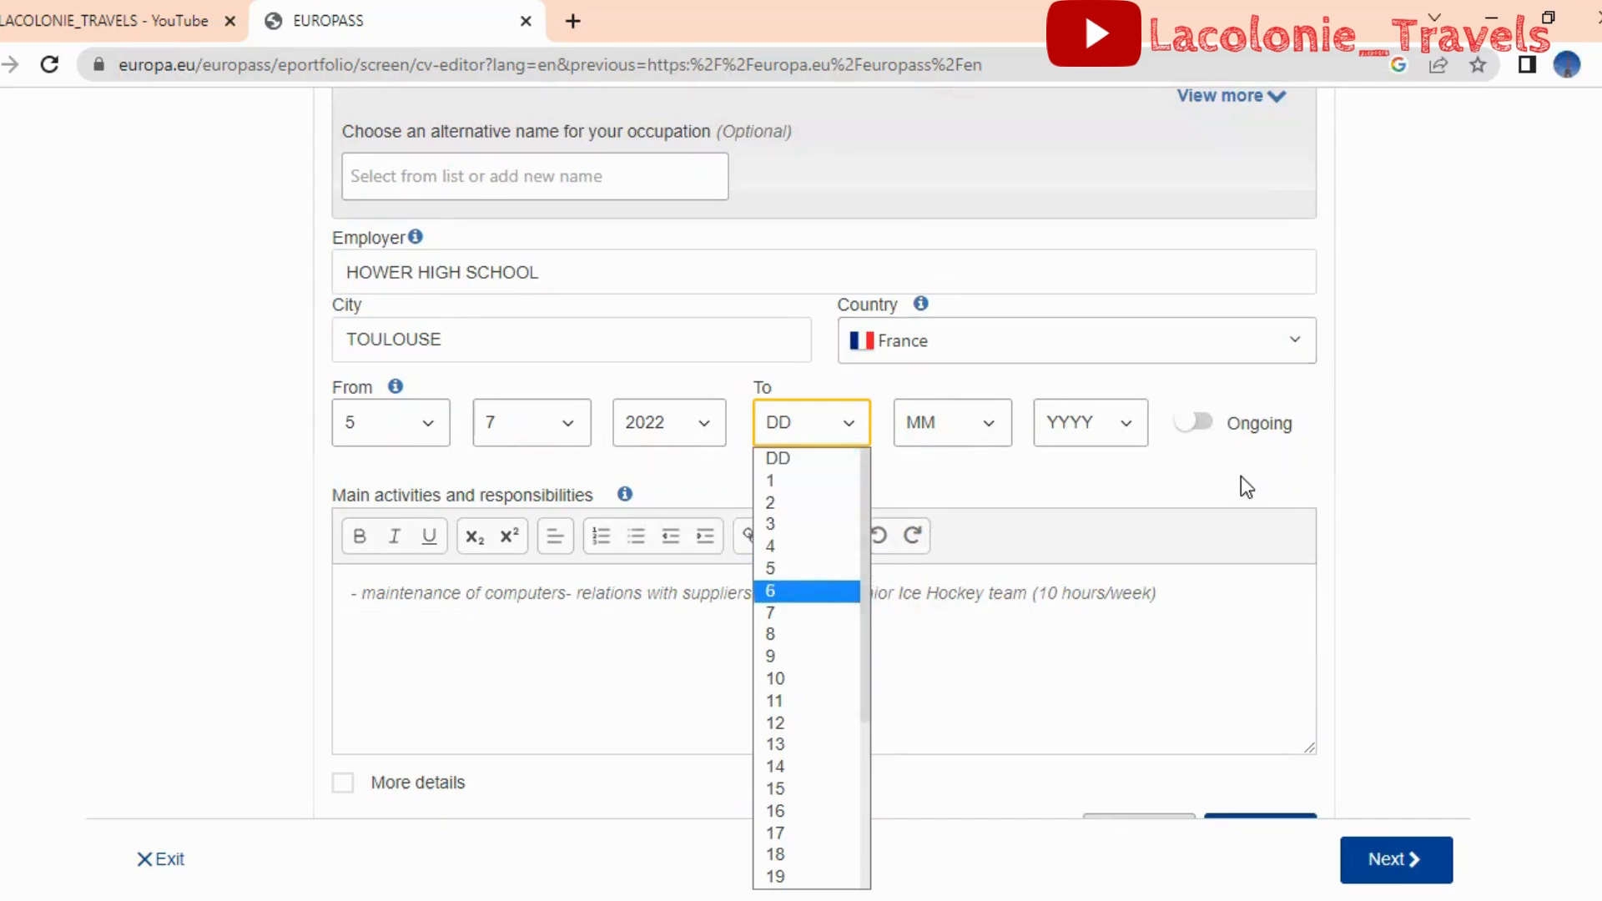
{"action": "left_click", "coordinate": [1185, 443]}
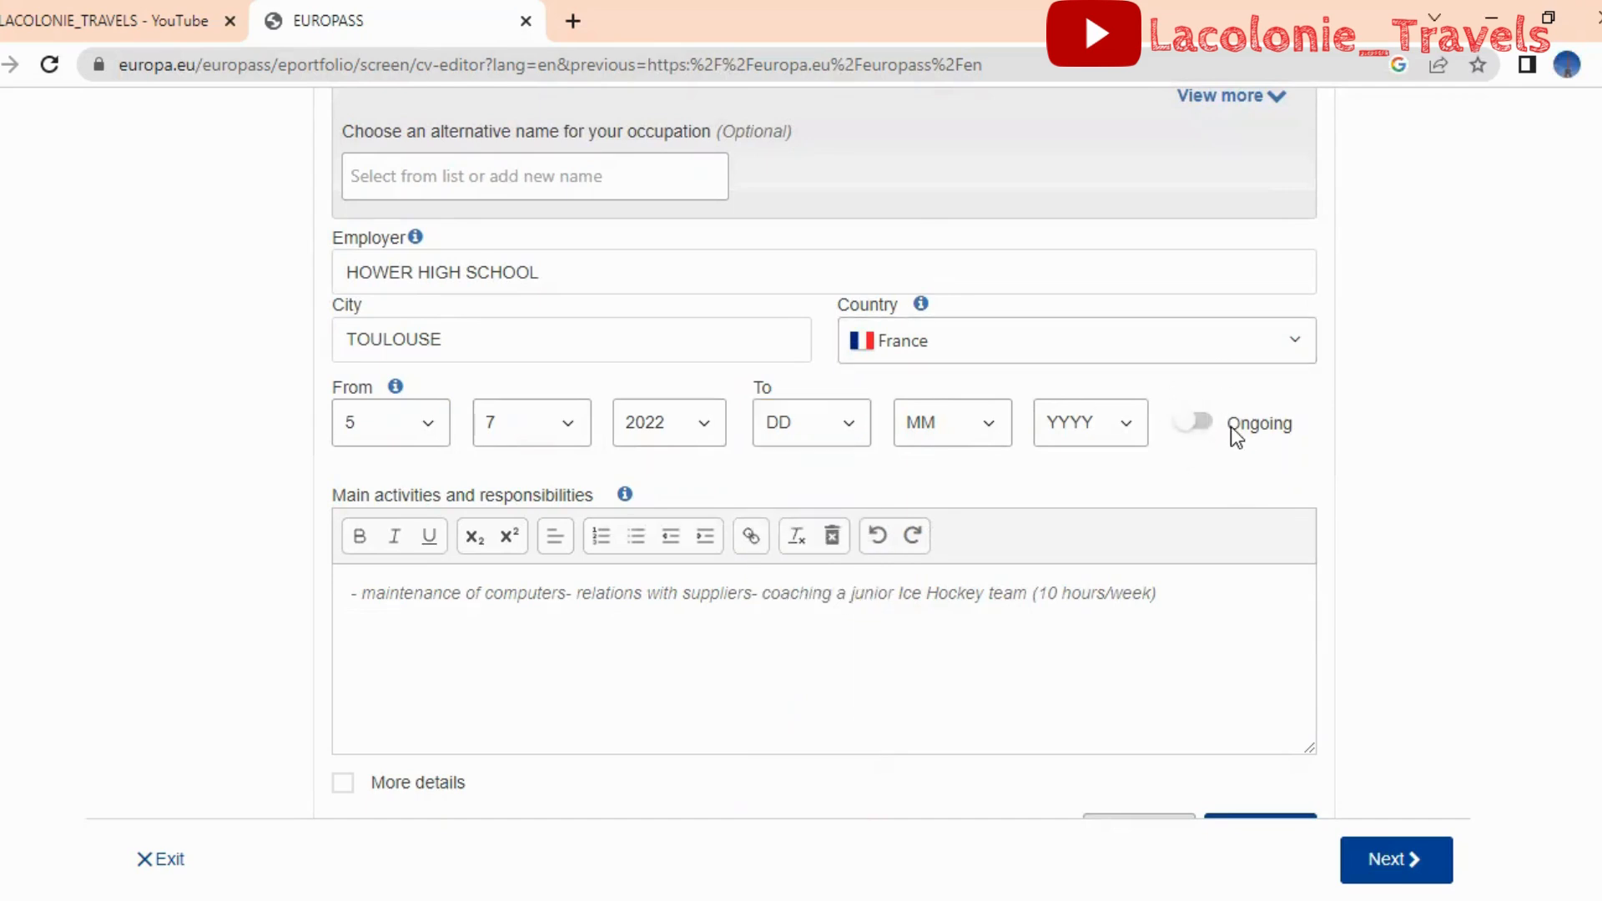
{"action": "left_click", "coordinate": [1195, 424]}
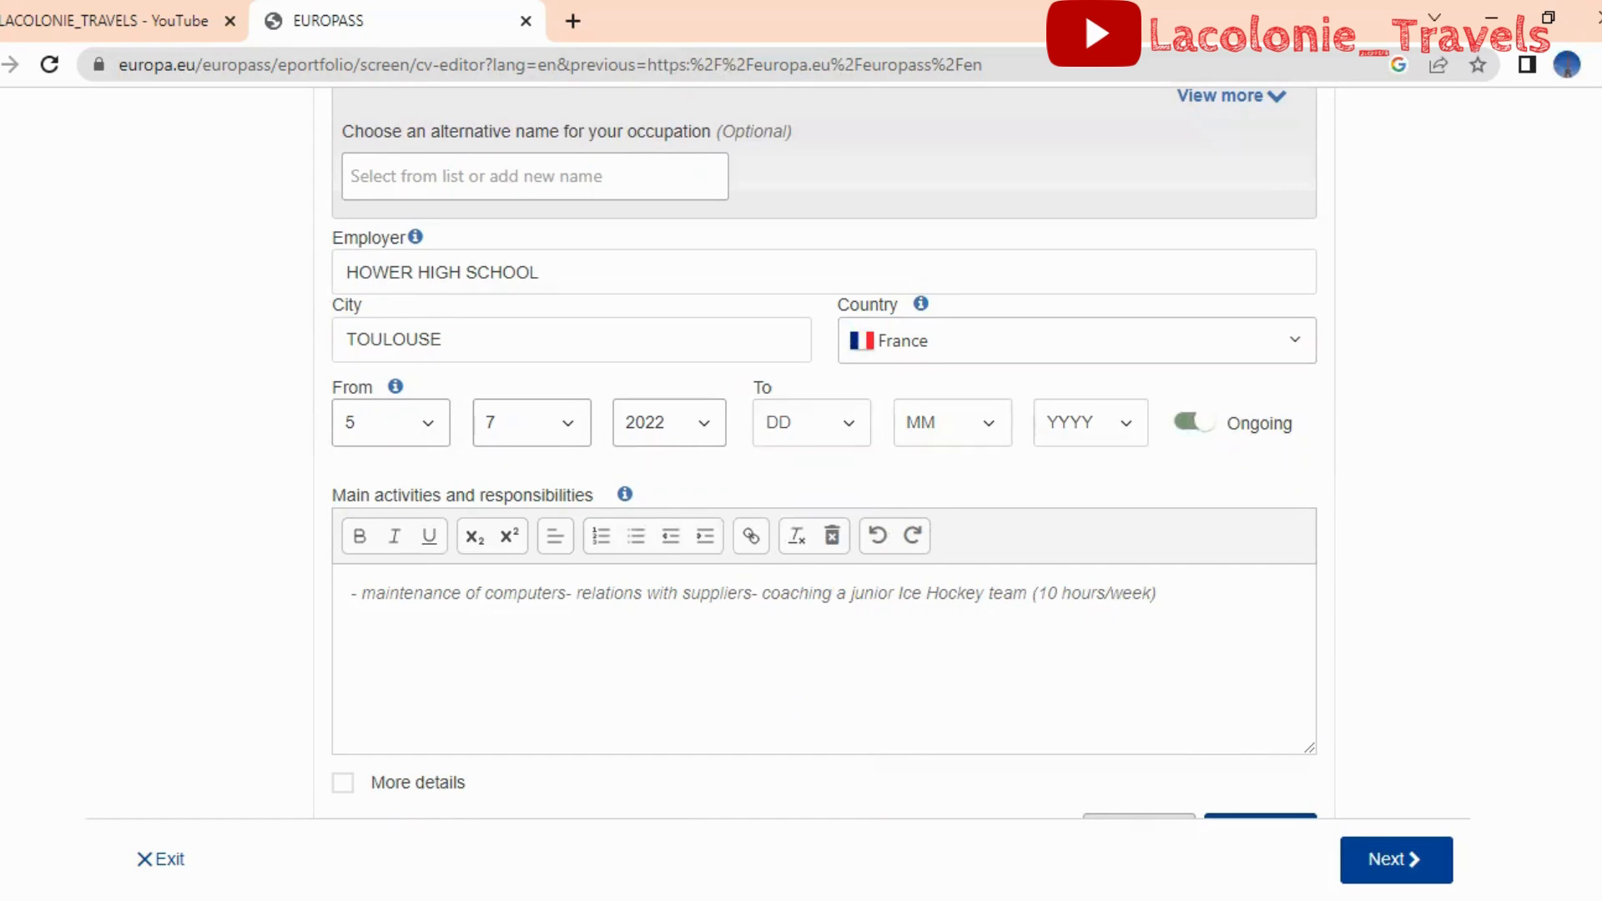
Enter "-SUPERVISING THE USE OF CURRICULUM AND EXAMS." and the bullet "TEACHING OF MODERN LANGAGUAGES (FRENCH , GERMAN)" as main activities, and save the job
{"action": "scroll", "coordinate": [877, 485], "scroll_direction": "down", "scroll_amount": 1}
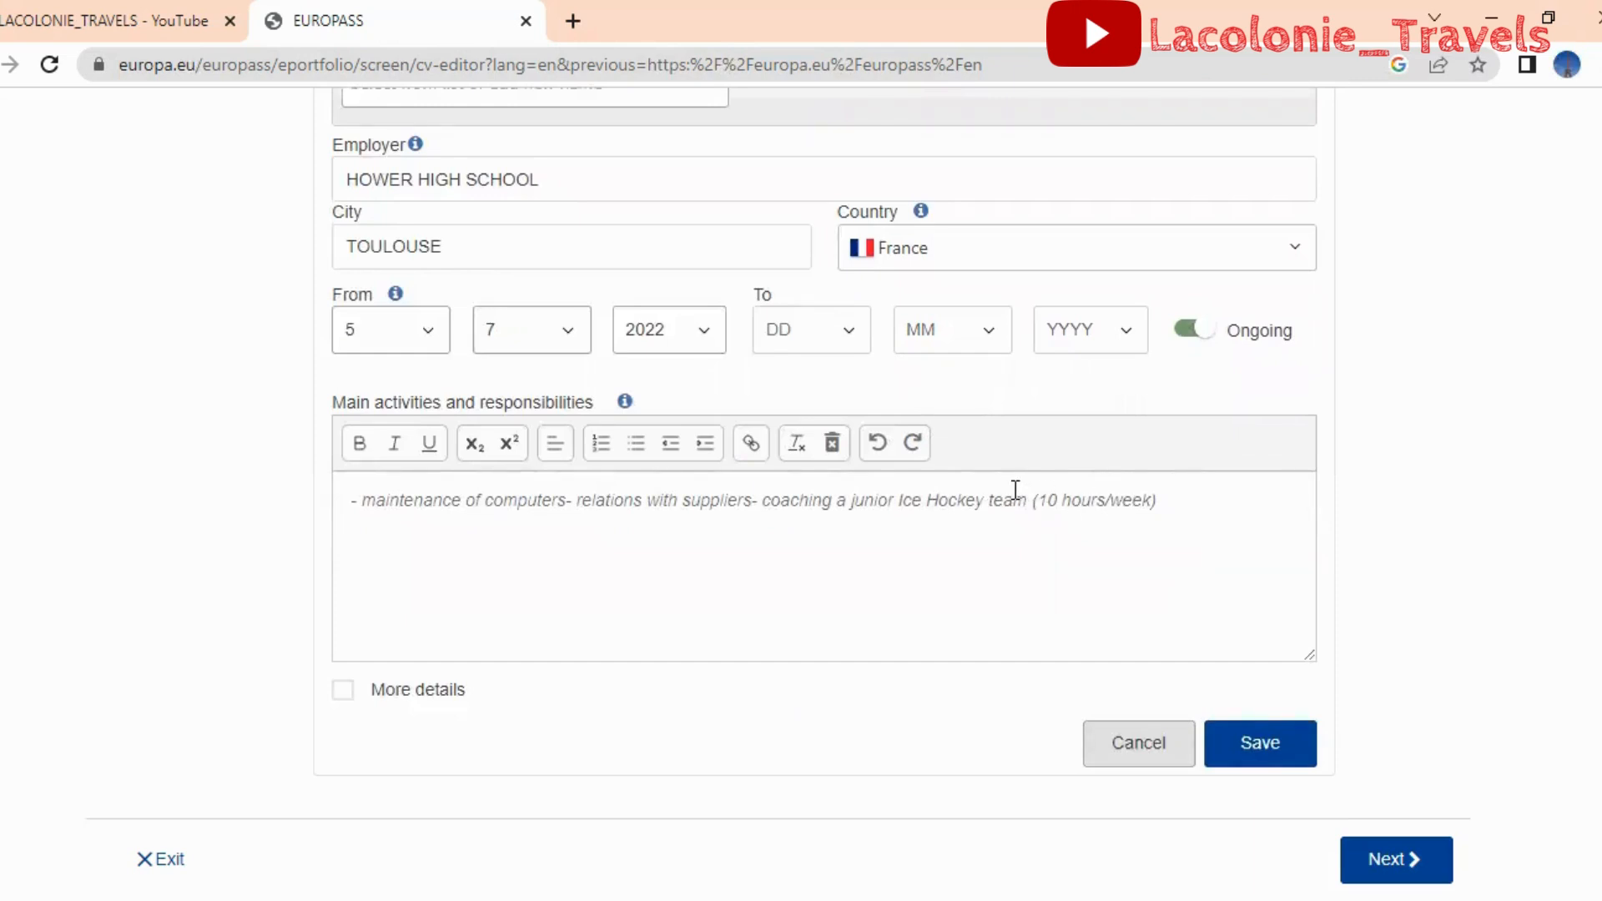
{"action": "left_click", "coordinate": [1169, 506]}
{"action": "type", "text": "SUPERVISING "}
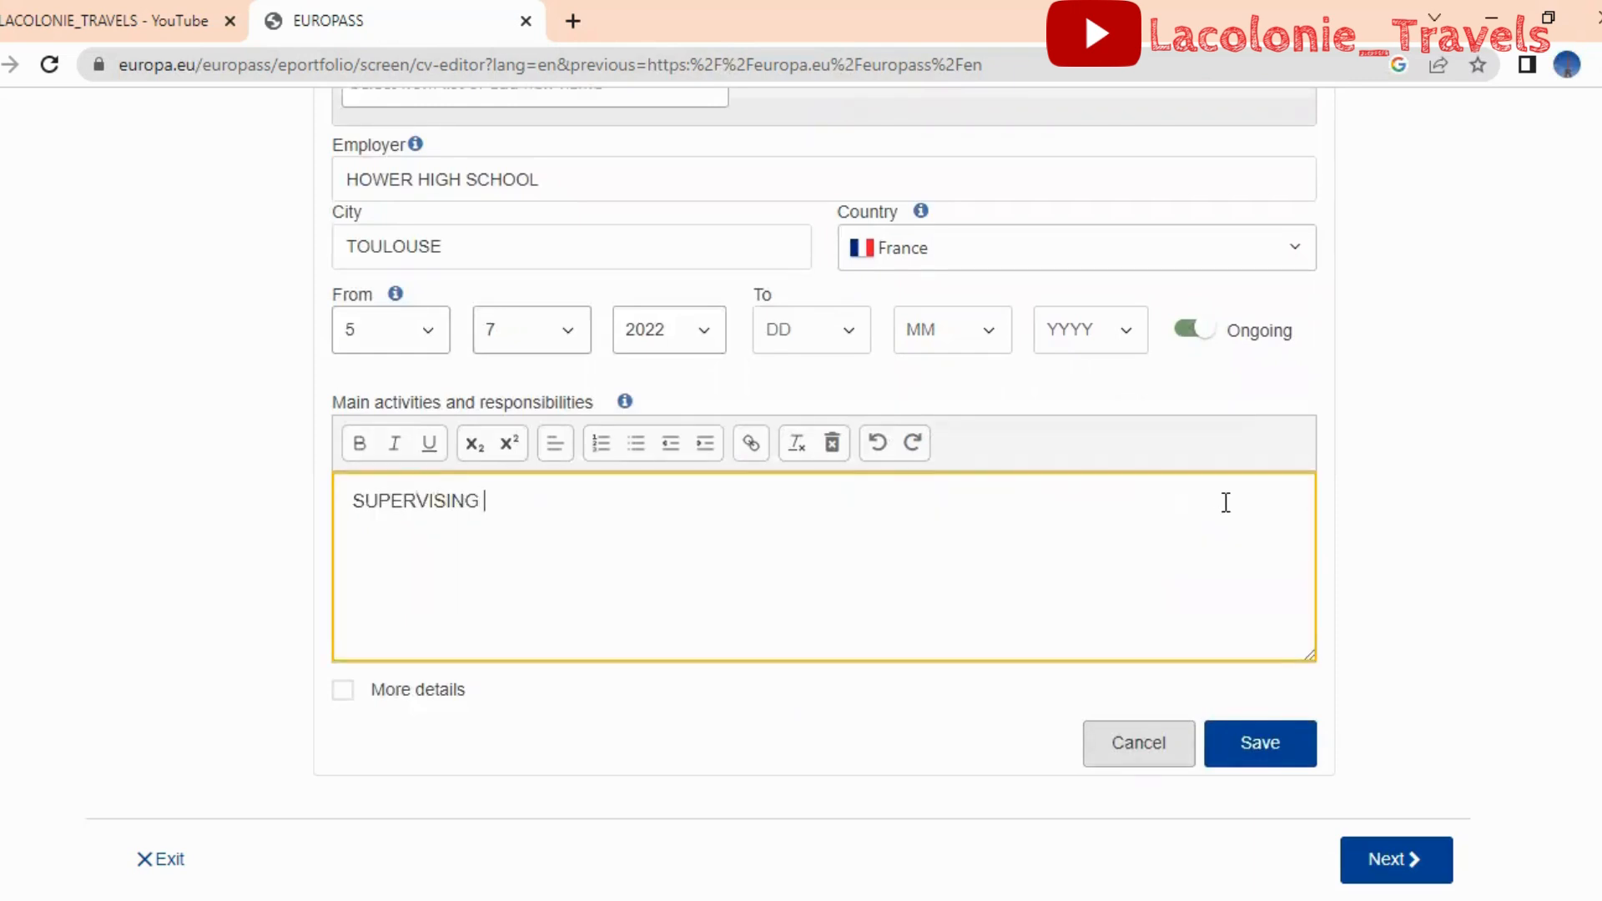
{"action": "type", "text": "THE USE OF C"}
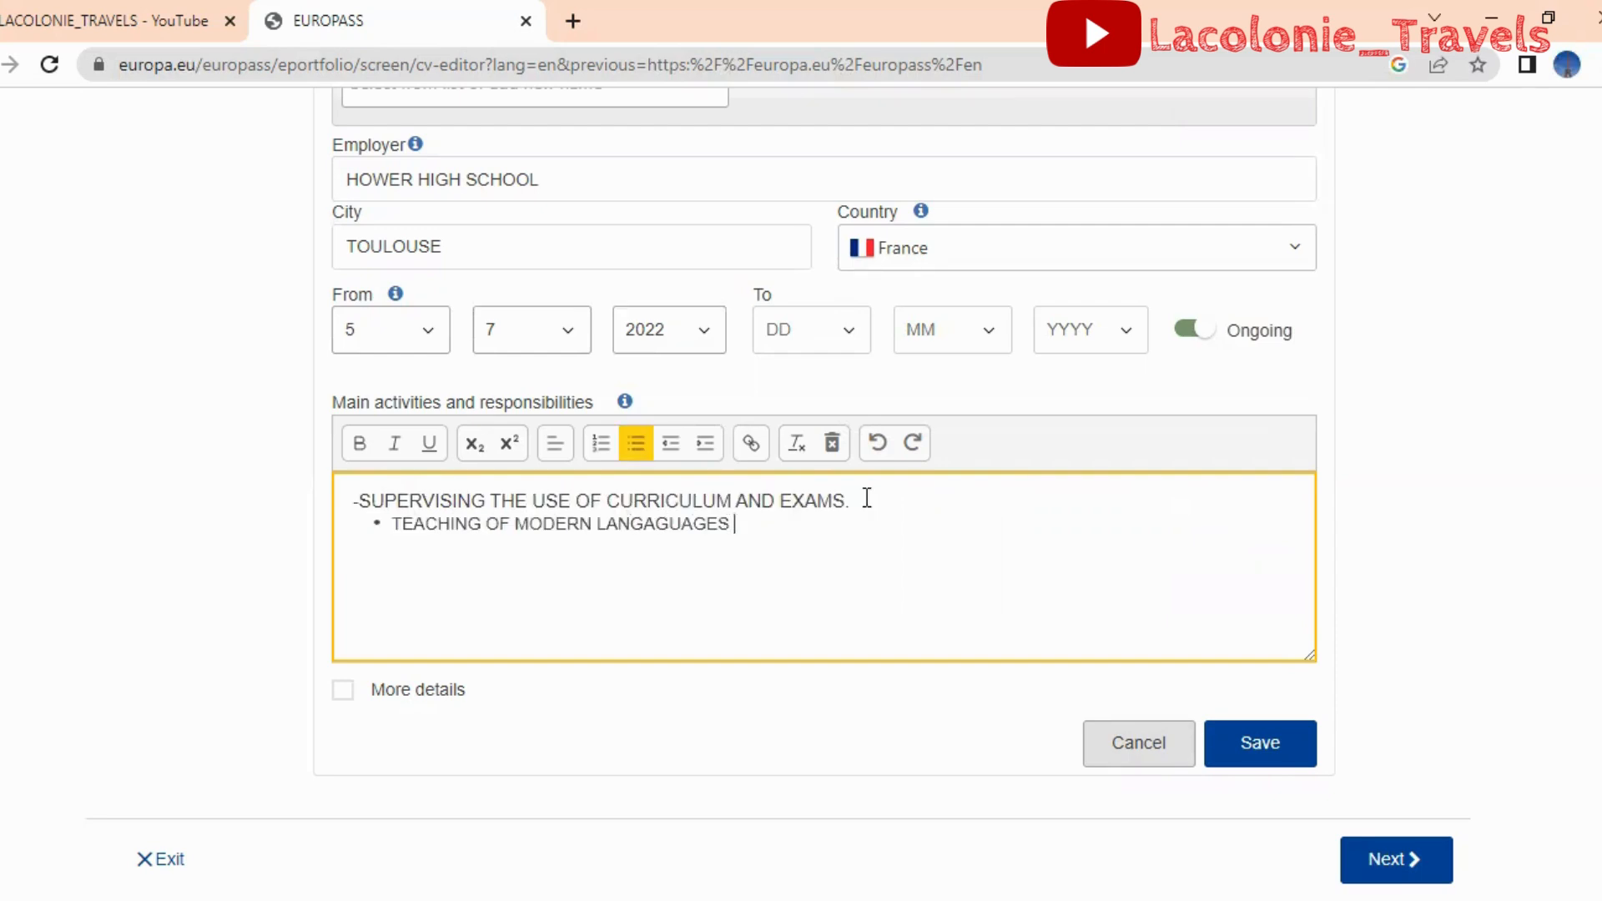
{"action": "type", "text": "(FRENCH , GERMAN"}
{"action": "type", "text": ","}
{"action": "key", "text": "Return"}
{"action": "key", "text": "BackSpace"}
{"action": "key", "text": "BackSpace"}
{"action": "type", "text": ")"}
{"action": "left_click", "coordinate": [1260, 755]}
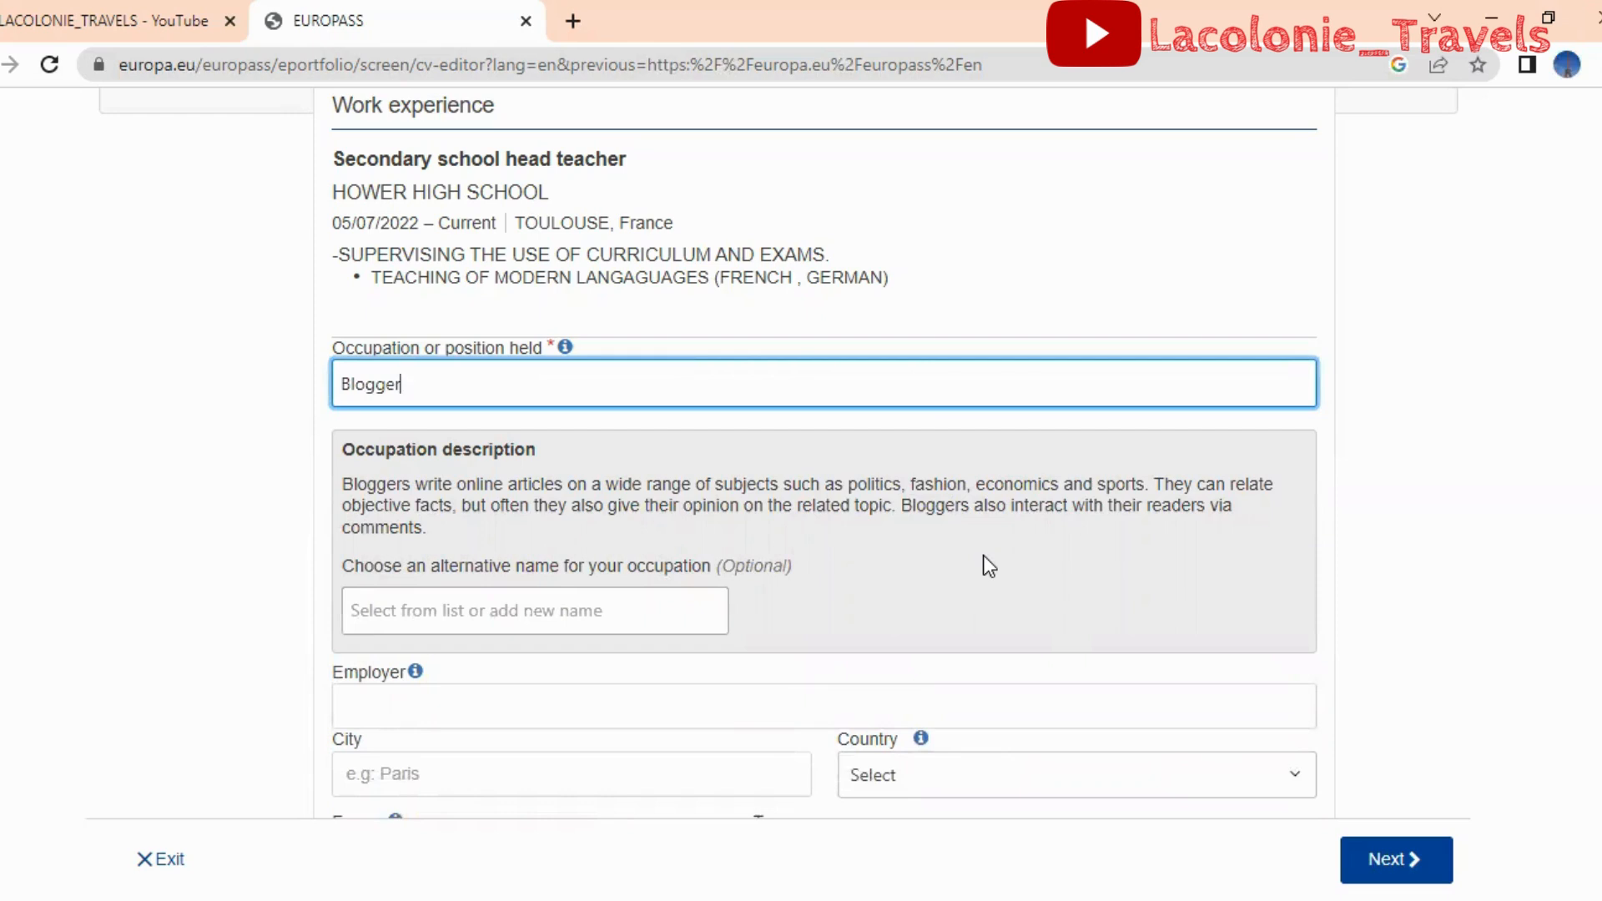
Complete and save a Blogger job at COLONIE TRAVELS, BRUSSELS, Belgium, from 2/1/2020 to 6/10/2021, with bulleted tourist, hotel and campsite guide duties
{"action": "scroll", "coordinate": [778, 454], "scroll_direction": "down", "scroll_amount": 1}
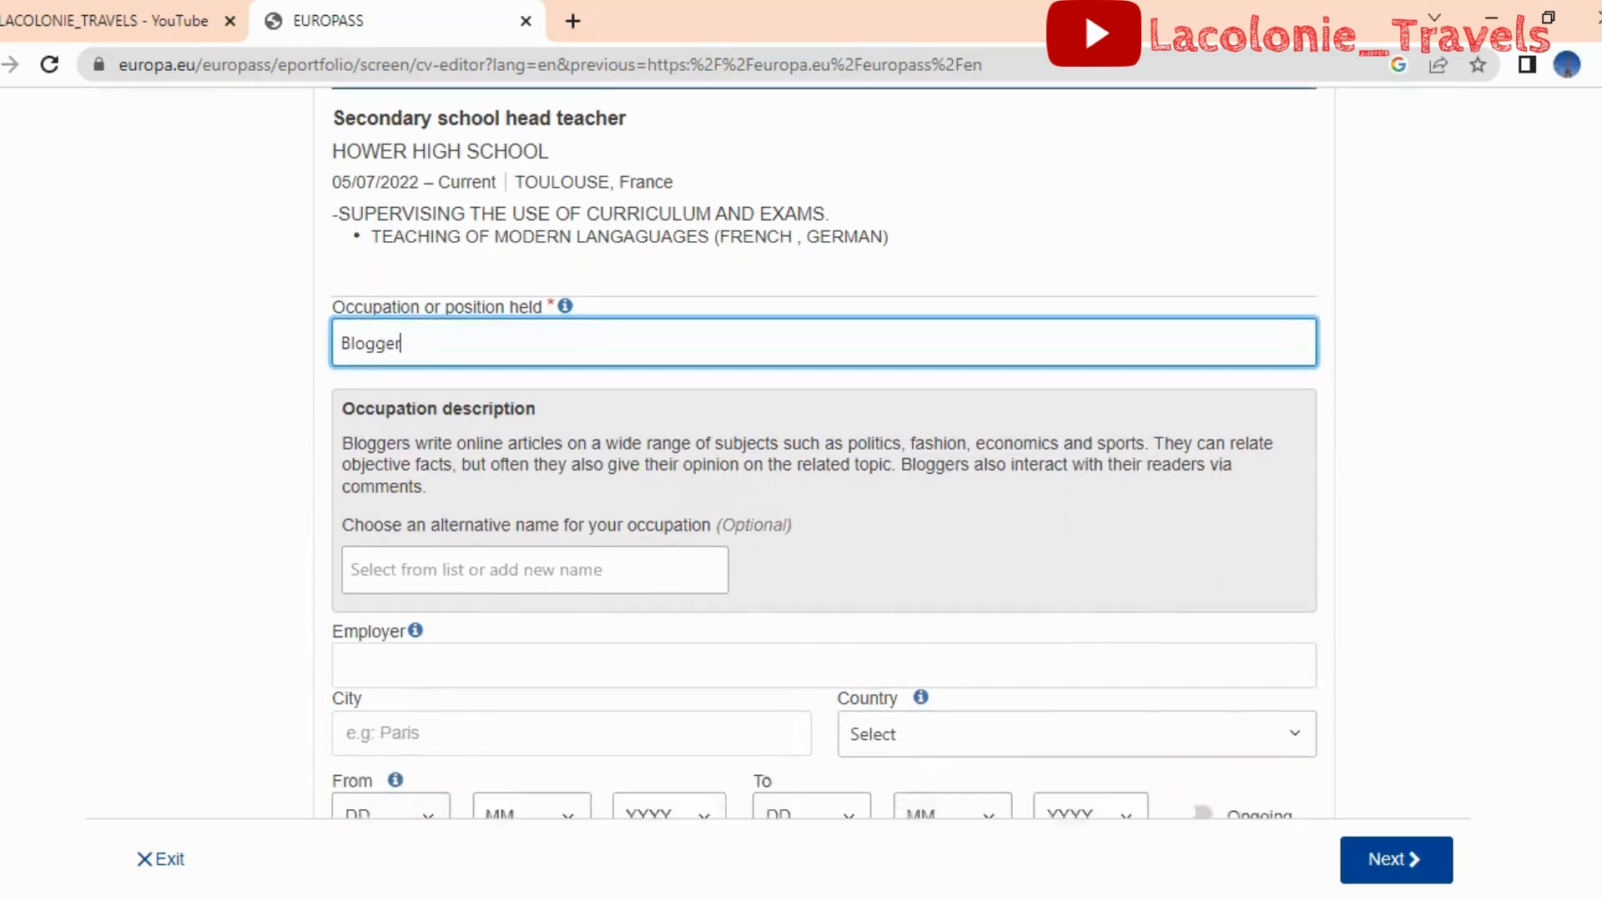
{"action": "scroll", "coordinate": [825, 455], "scroll_direction": "down", "scroll_amount": 1}
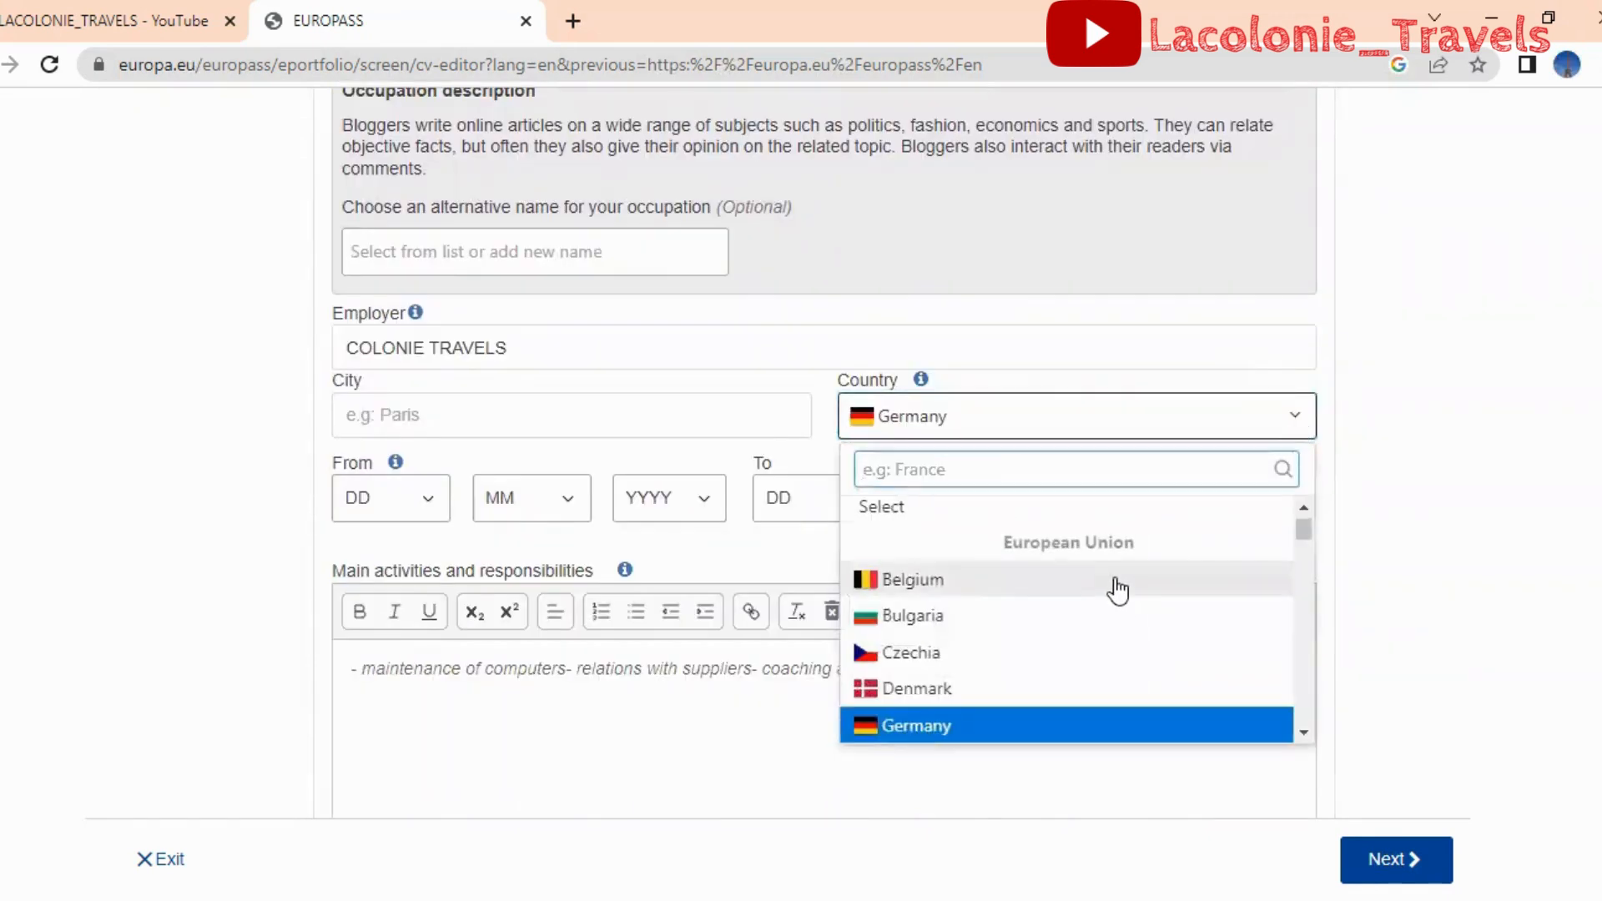
{"action": "left_click", "coordinate": [1116, 581]}
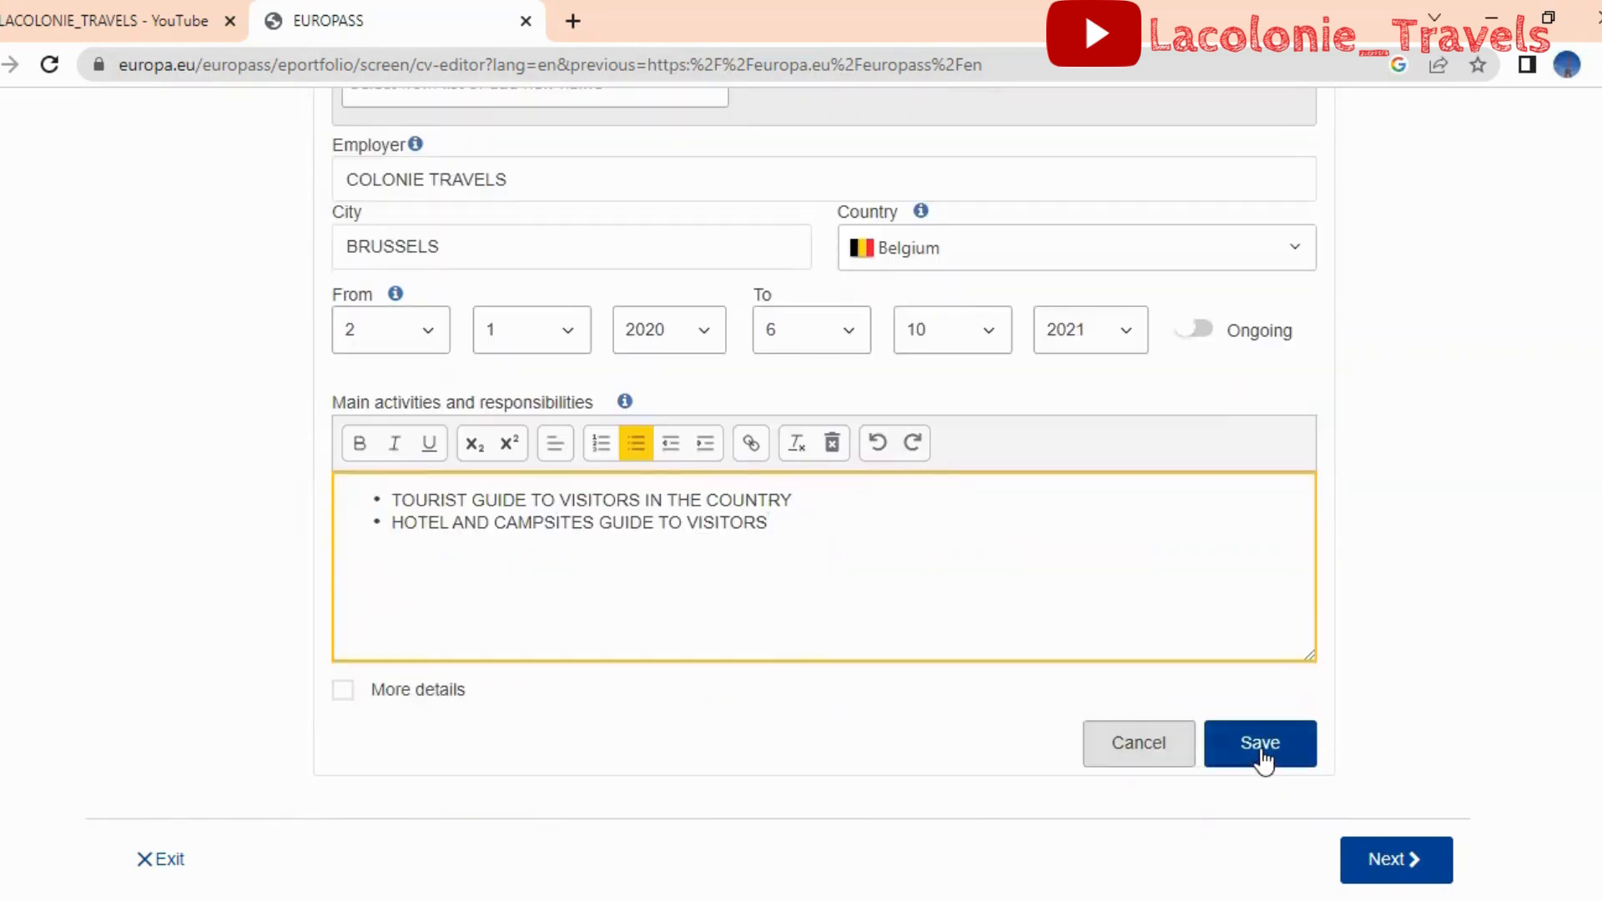
{"action": "left_click", "coordinate": [1259, 751]}
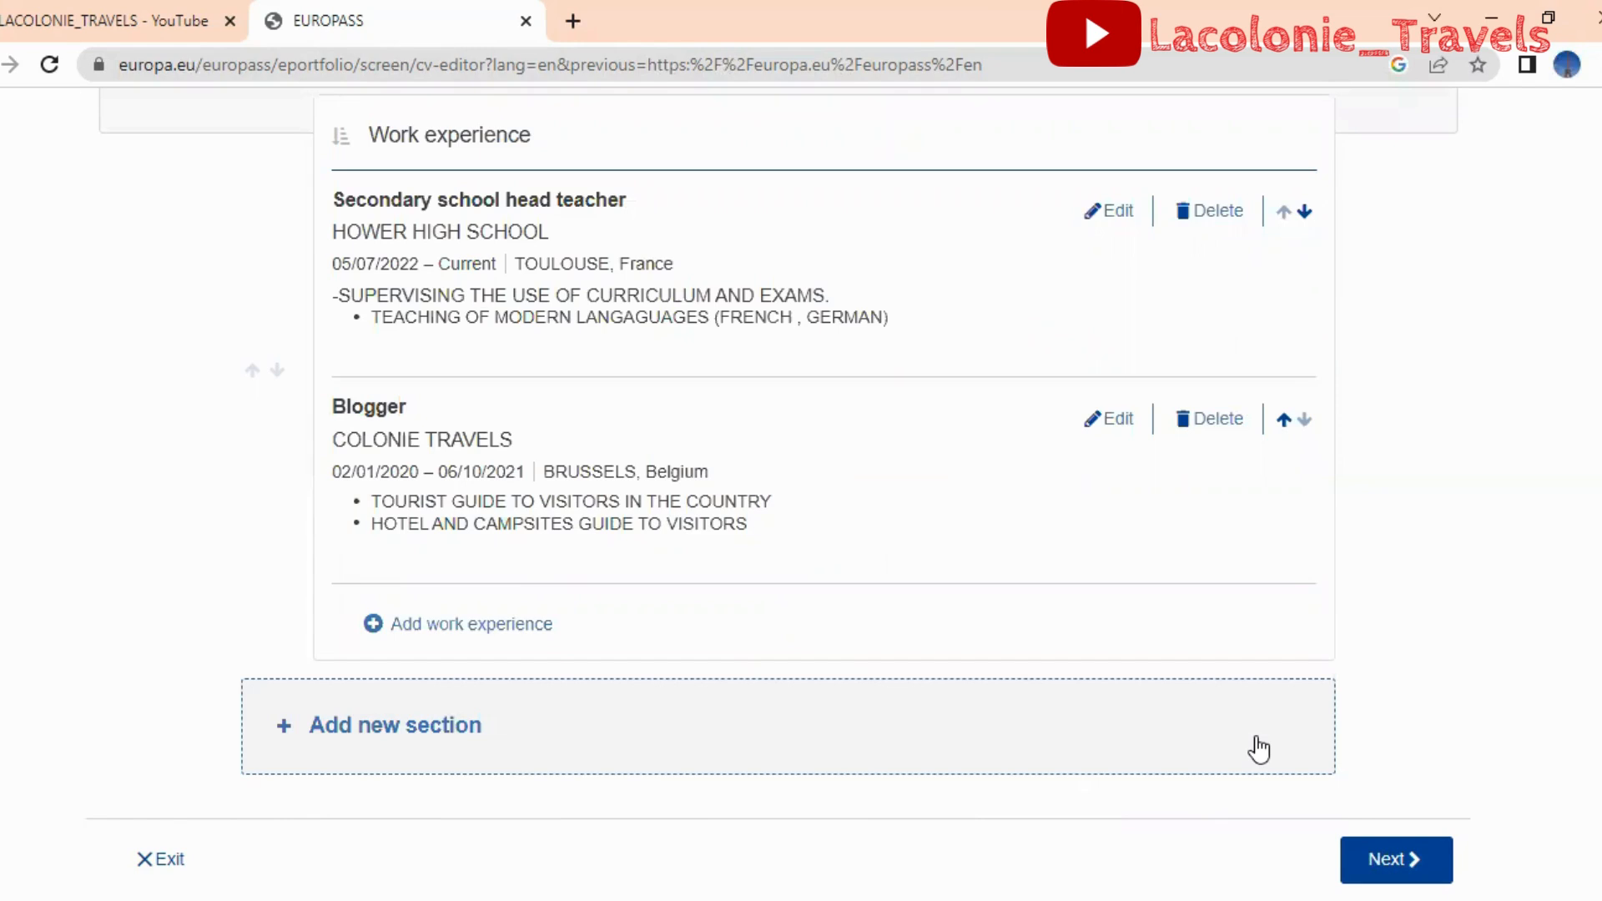
Add an Education and training section with the qualification BSC from CAMBRIDGE UNIVERSITY
{"action": "left_click", "coordinate": [931, 726]}
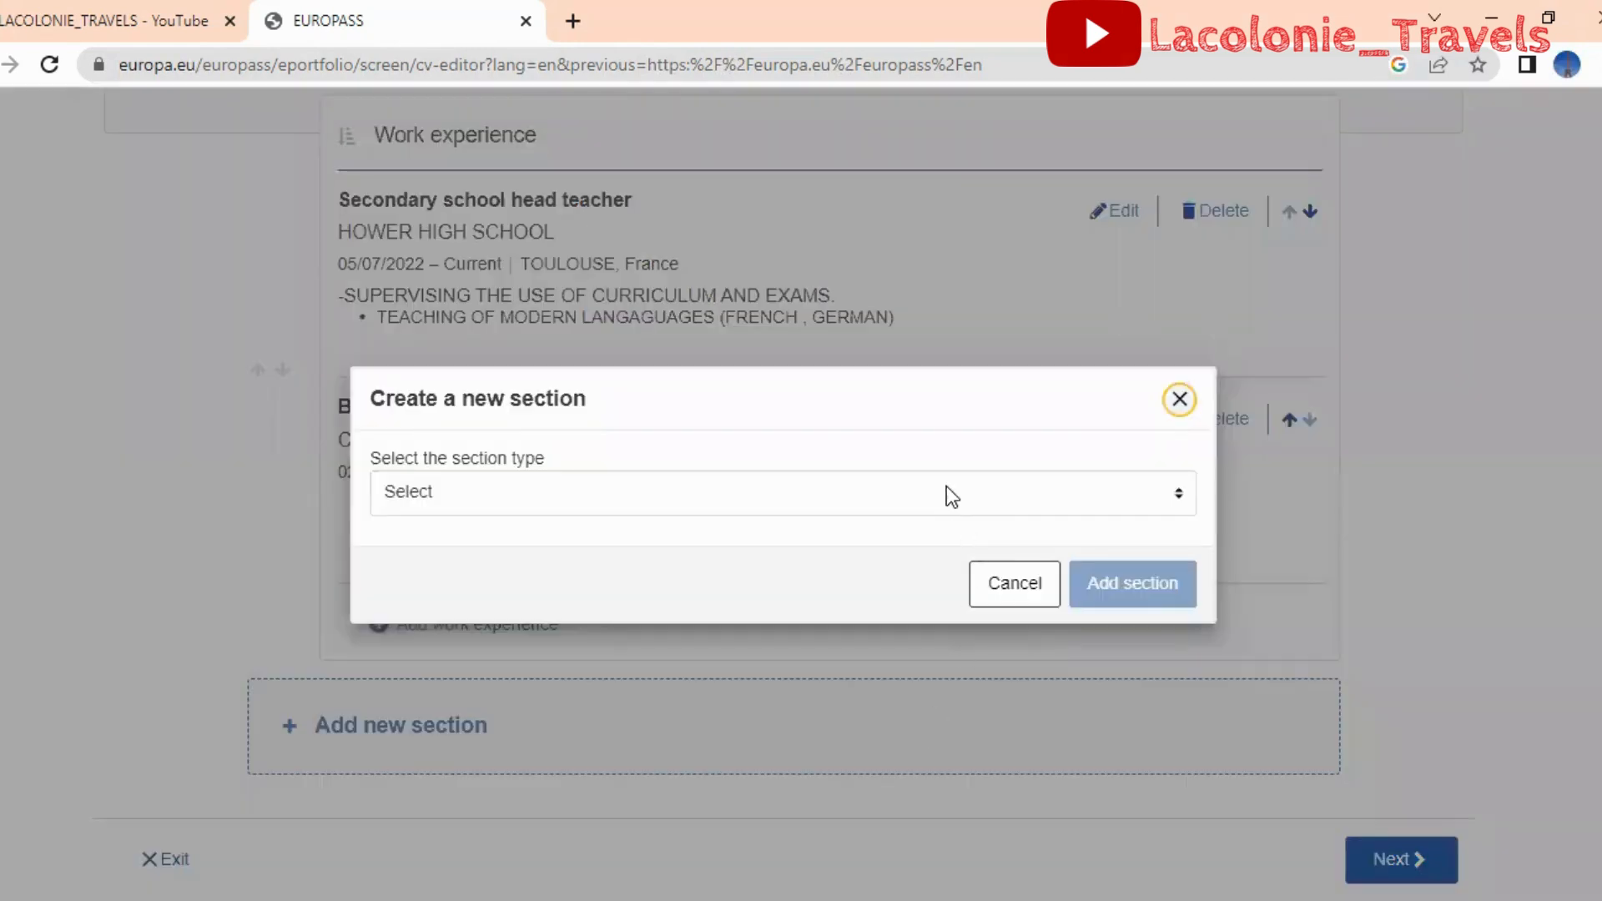
{"action": "left_click", "coordinate": [947, 488]}
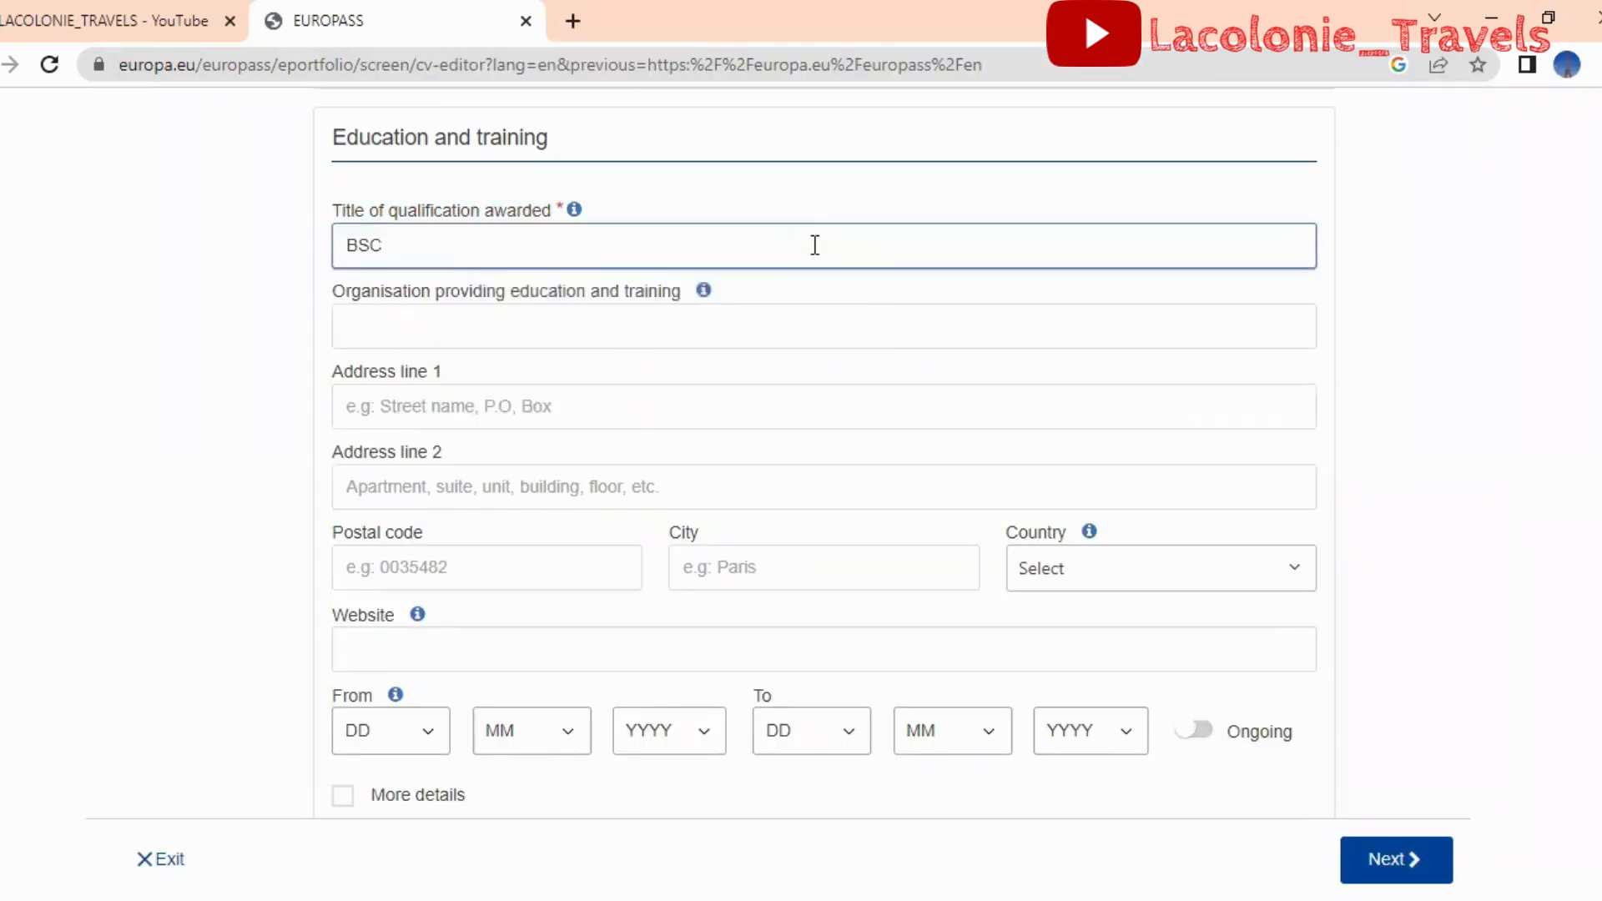
{"action": "left_click", "coordinate": [752, 320]}
{"action": "type", "text": "CAMBRIDGE UNIVERSITY"}
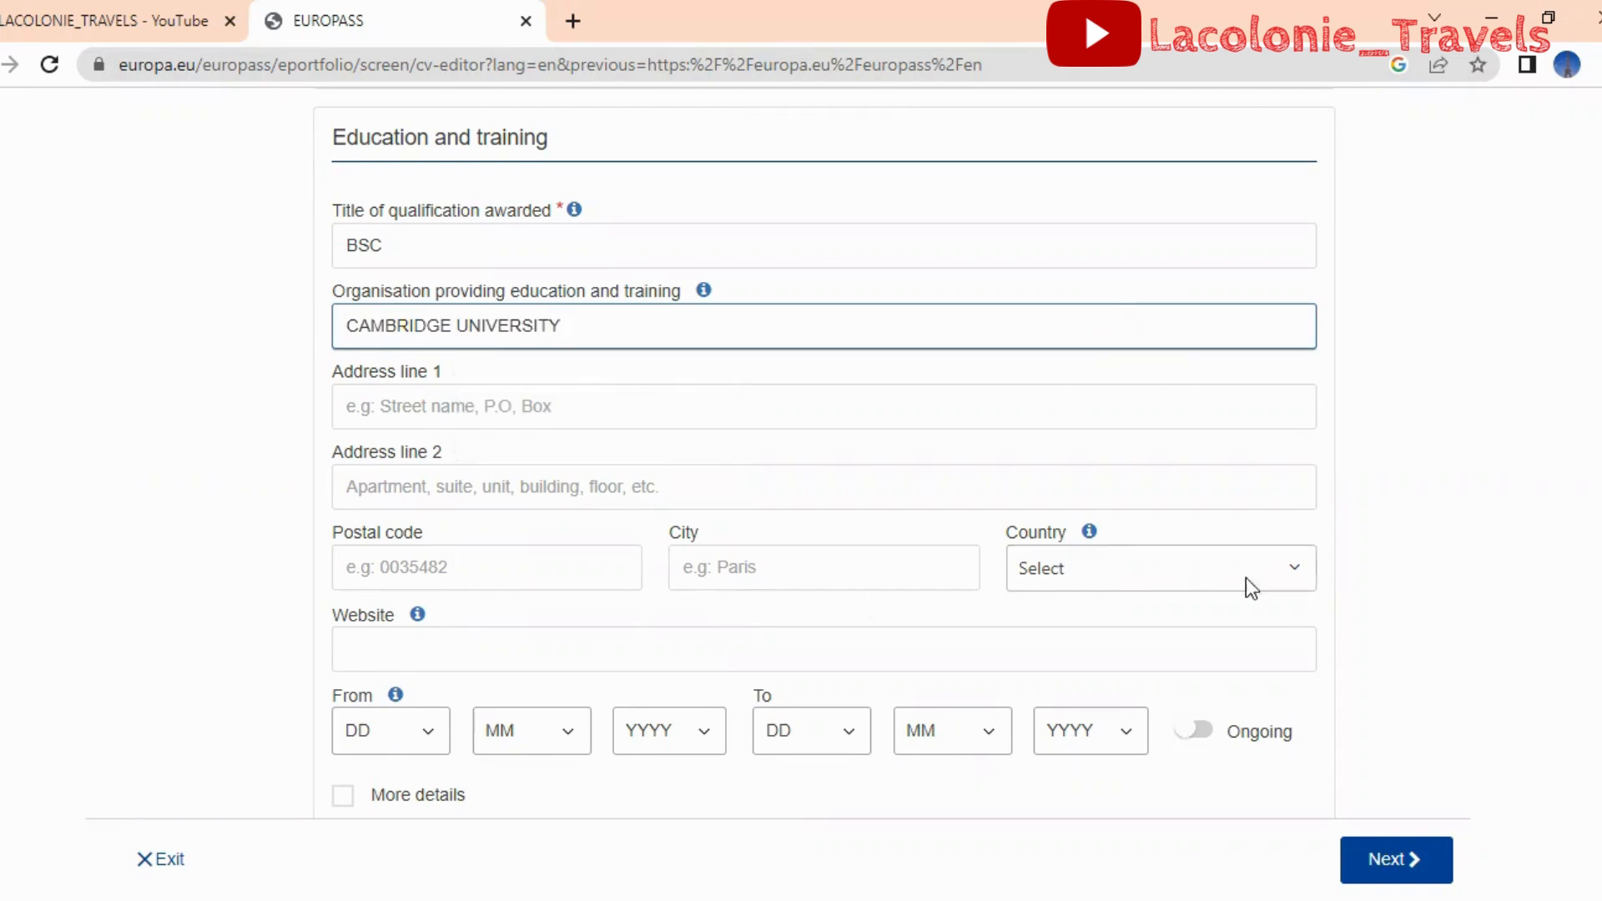
Set the BSC entry's country to United Kingdom and its city to CANTEBURY
{"action": "left_click", "coordinate": [1279, 571]}
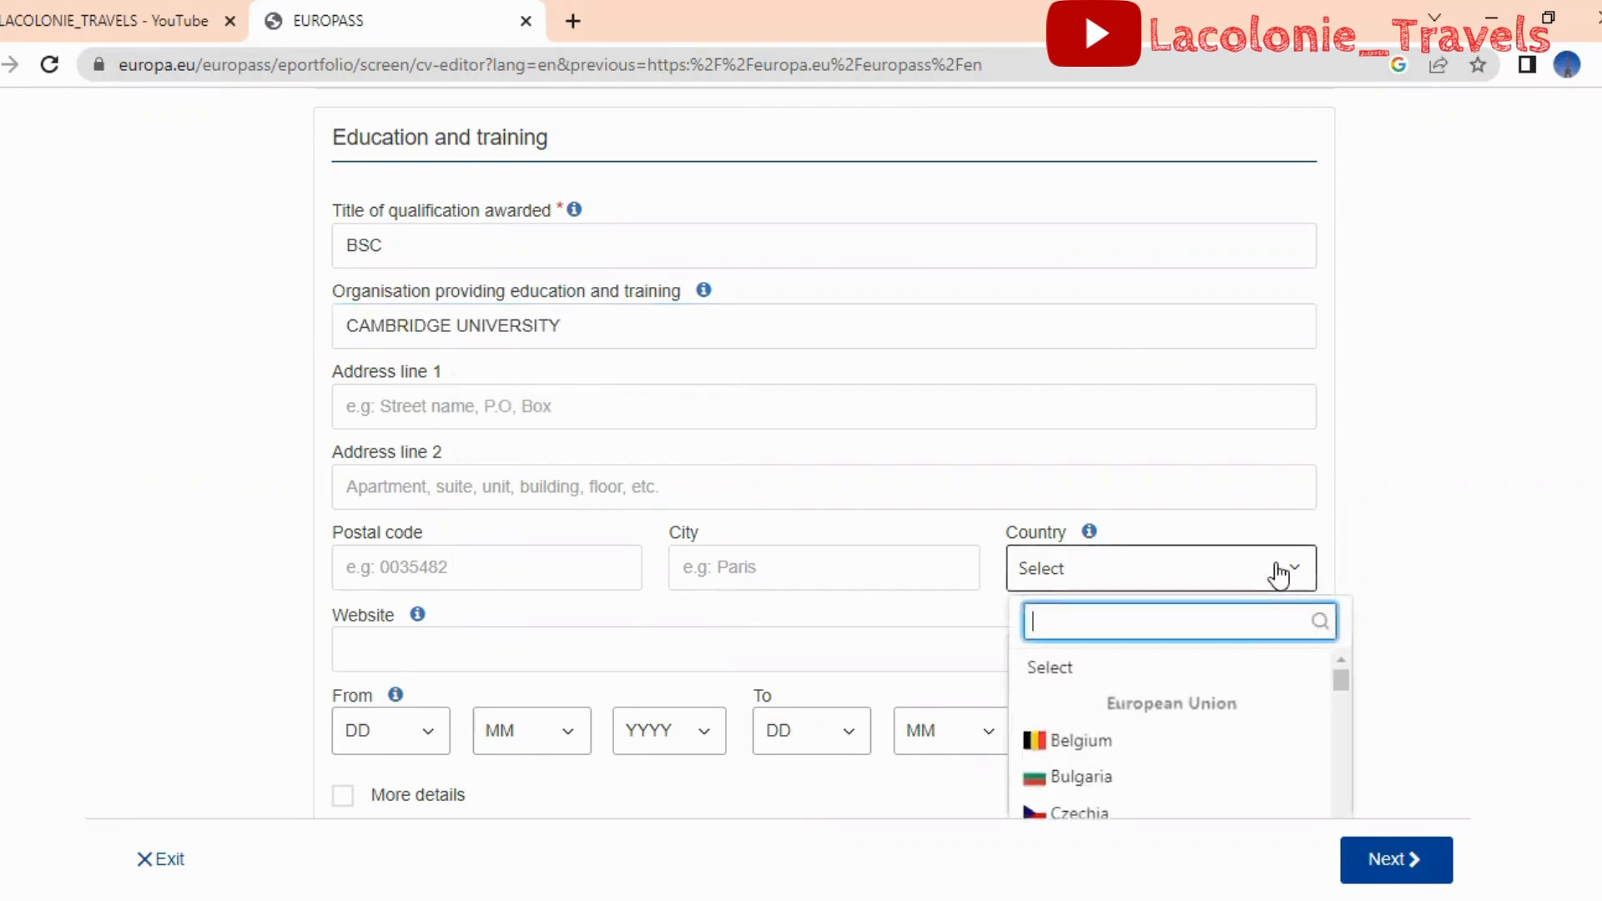
{"action": "type", "text": "U"}
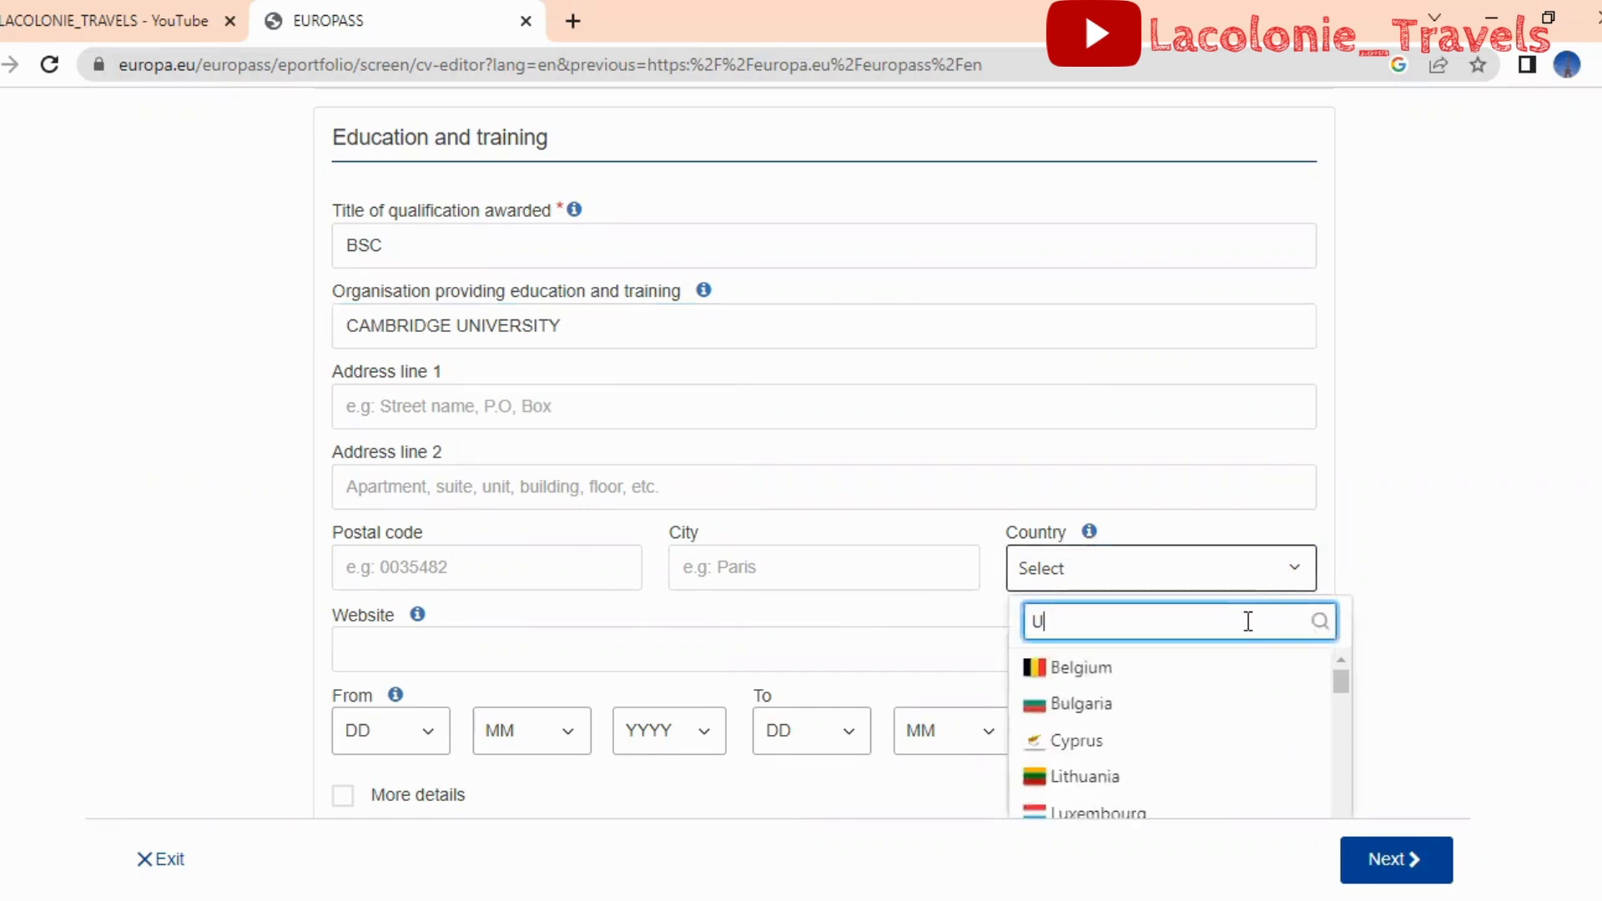
{"action": "type", "text": "NI"}
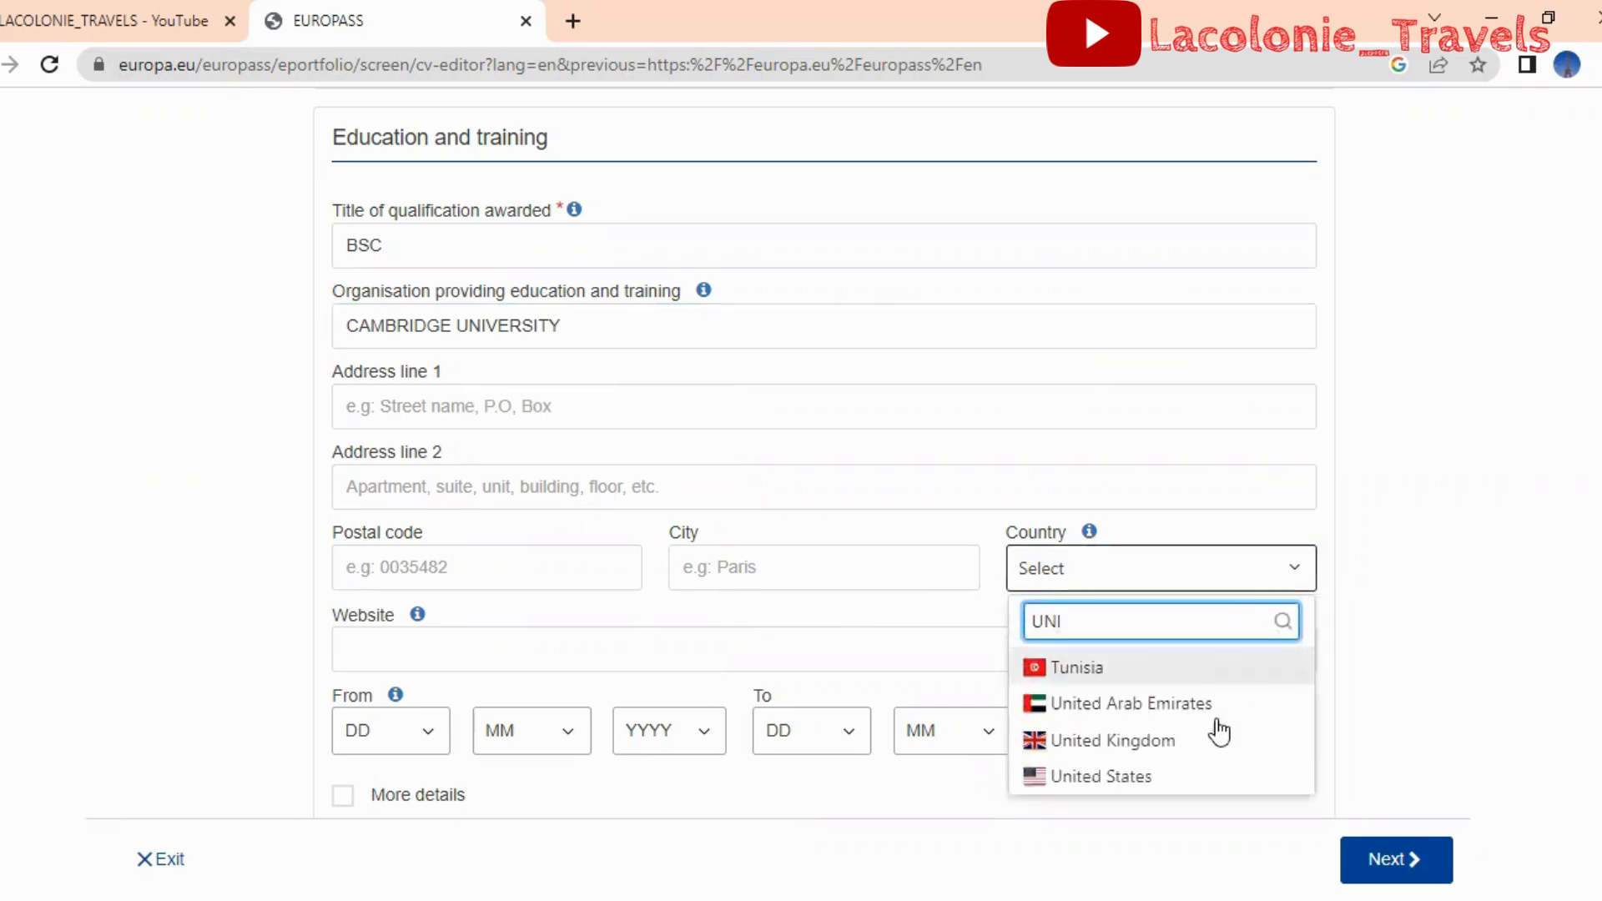
{"action": "left_click", "coordinate": [1202, 745]}
{"action": "left_click", "coordinate": [909, 562]}
{"action": "type", "text": "CANTEBURY"}
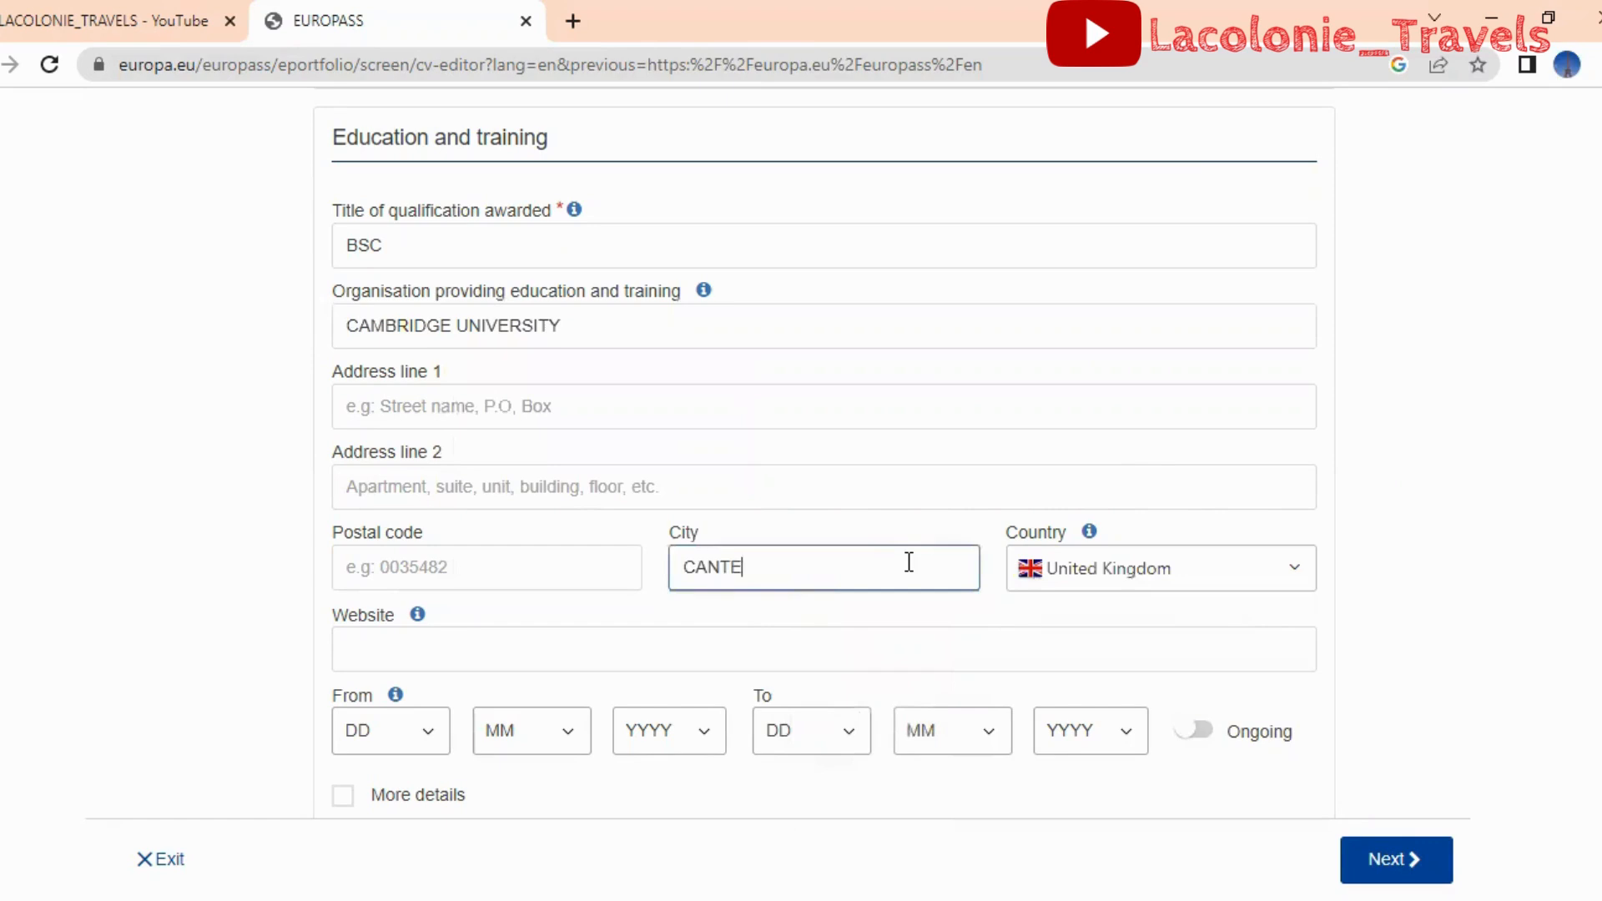
Set the BSC entry's start date to day 7, month 2, year 2016
{"action": "scroll", "coordinate": [686, 734], "scroll_direction": "down", "scroll_amount": 1}
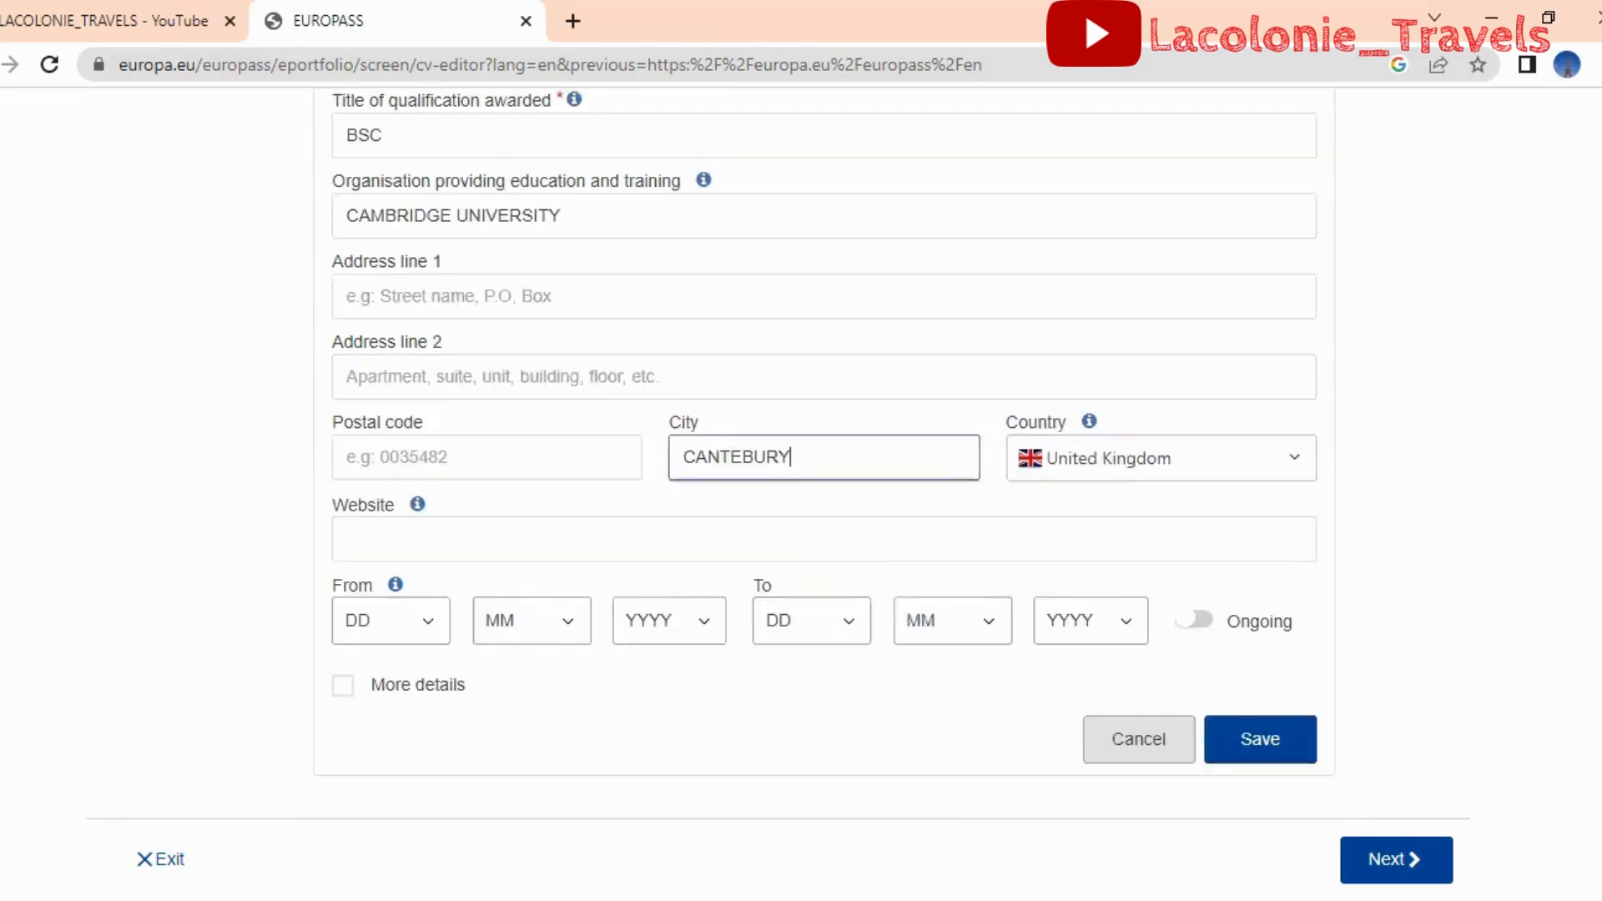
{"action": "left_click", "coordinate": [427, 620]}
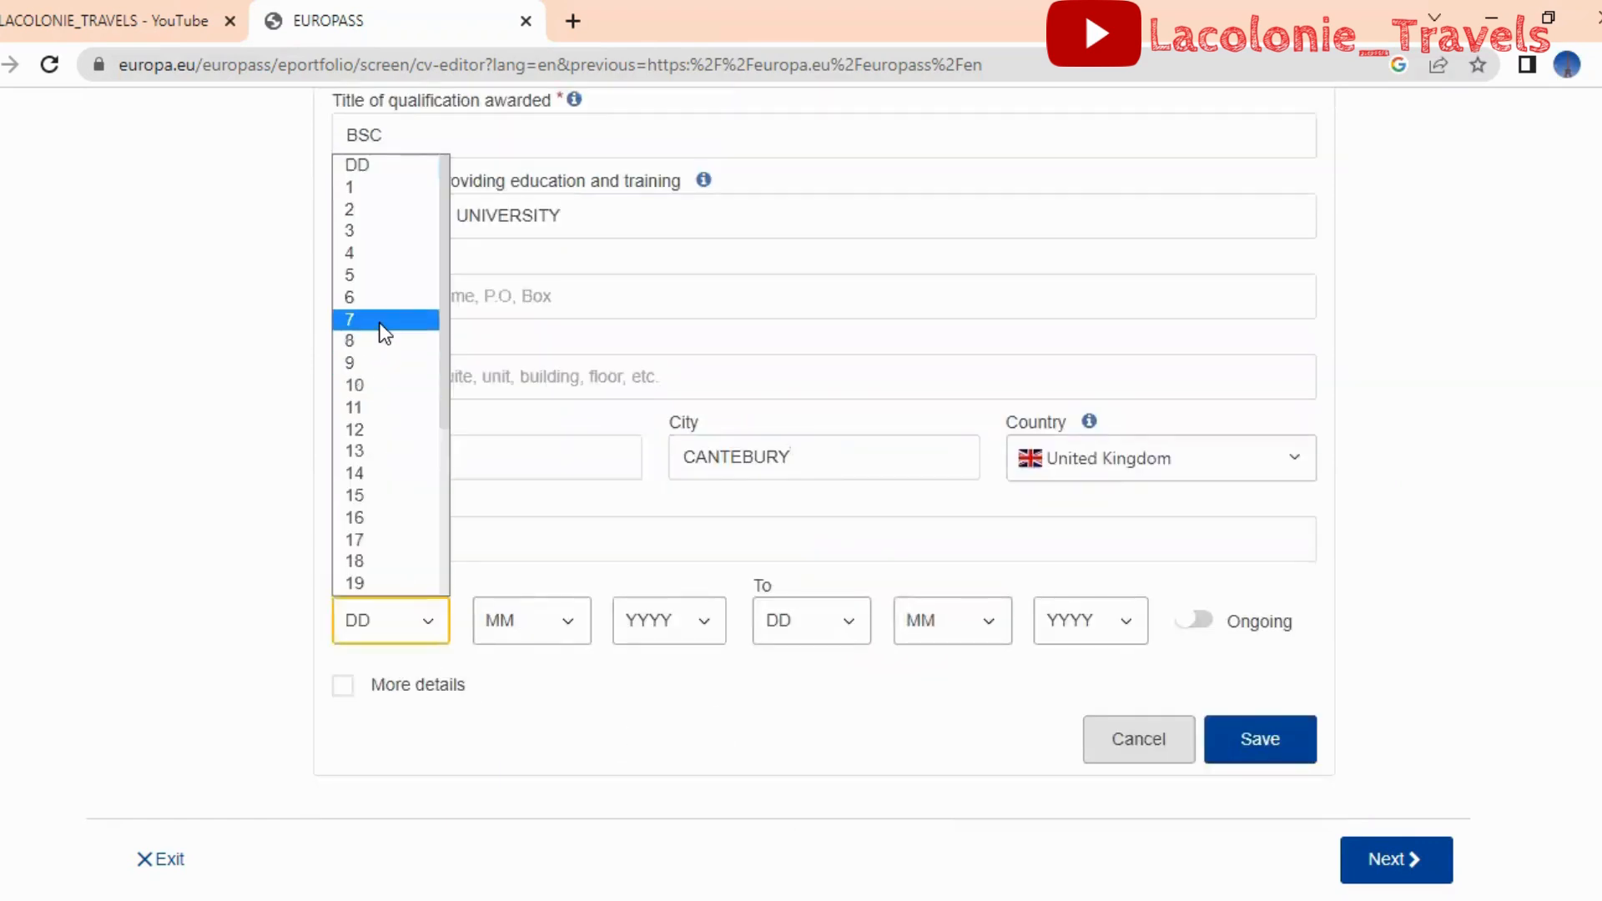
{"action": "left_click", "coordinate": [379, 319]}
{"action": "left_click", "coordinate": [569, 621]}
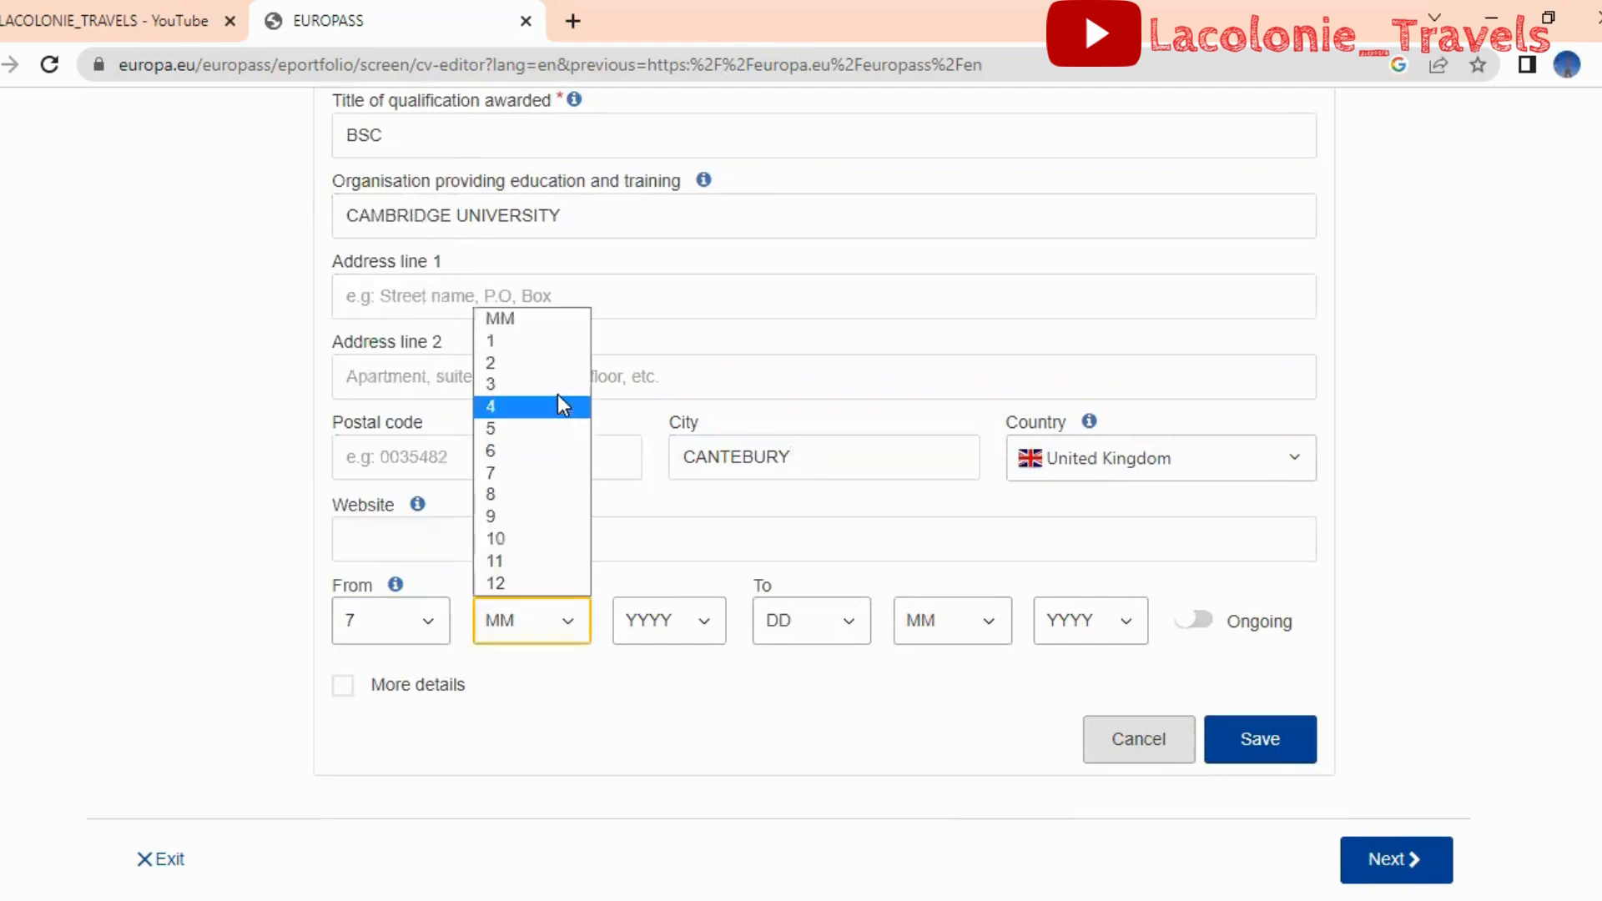
{"action": "left_click", "coordinate": [557, 364]}
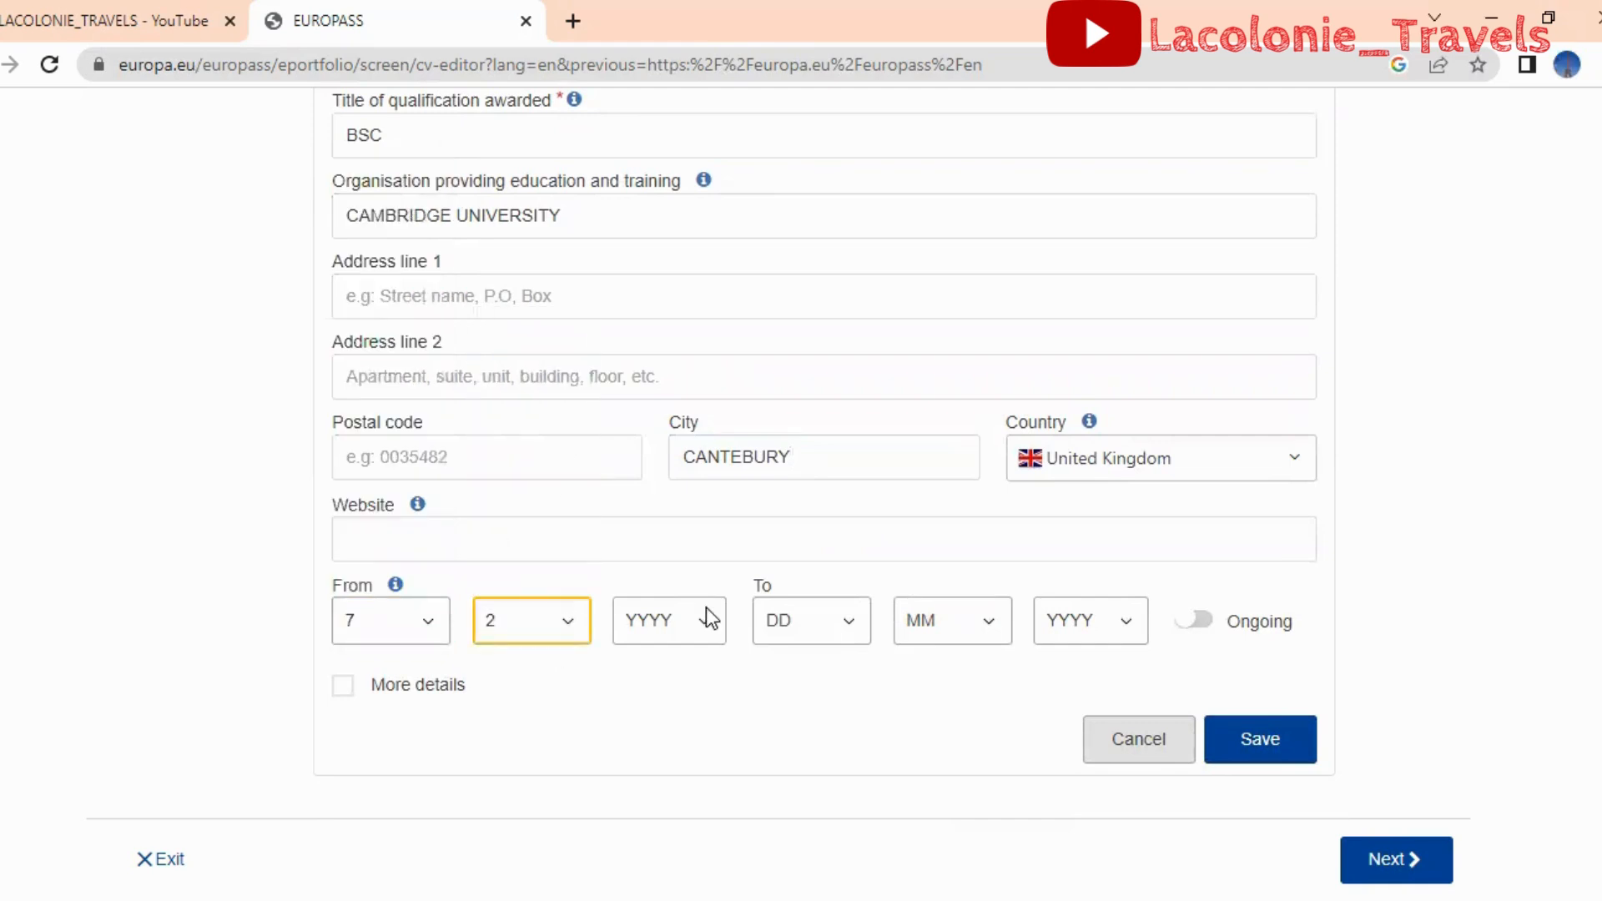
{"action": "left_click", "coordinate": [706, 620]}
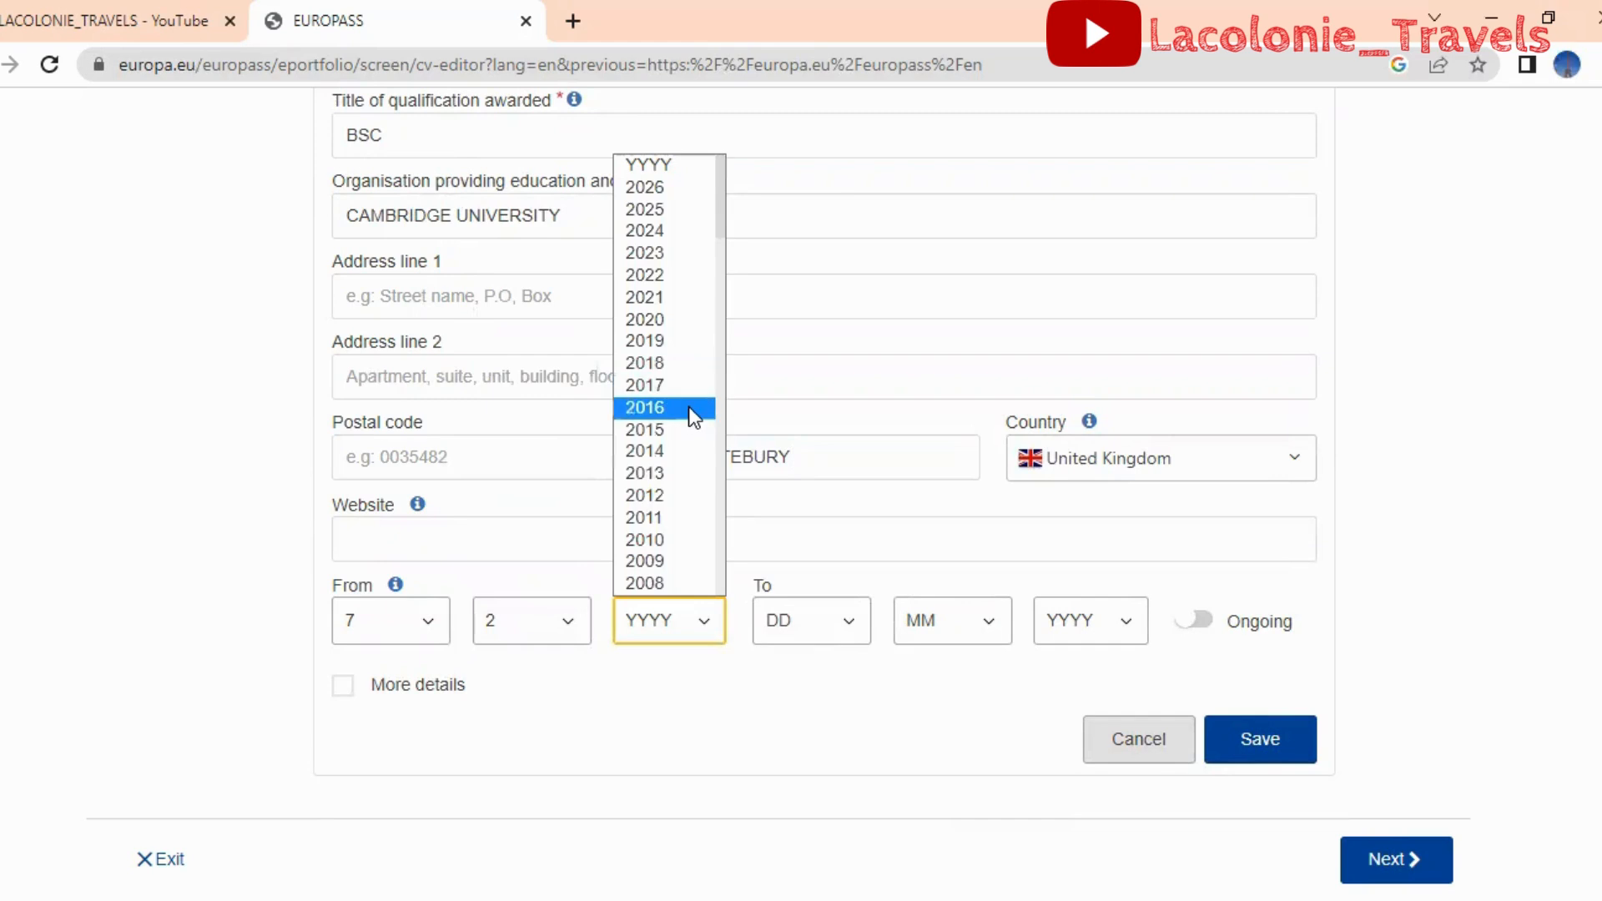
{"action": "left_click", "coordinate": [689, 408]}
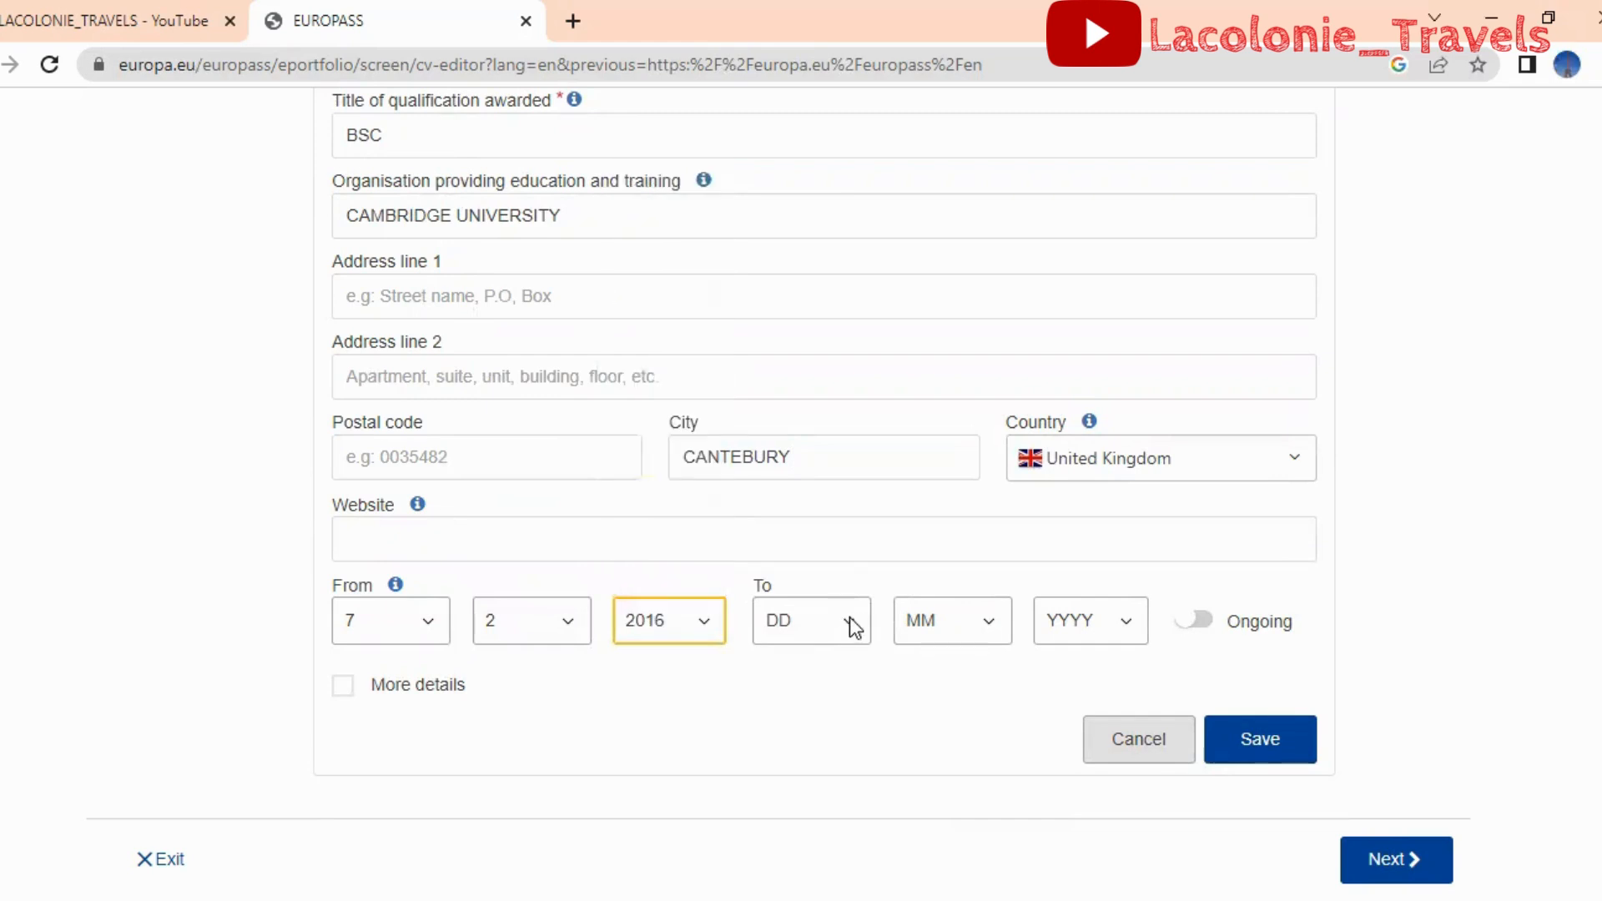
Set the BSC entry's end date to day 10, month 12, year 2020 and save the entry
{"action": "left_click", "coordinate": [850, 621]}
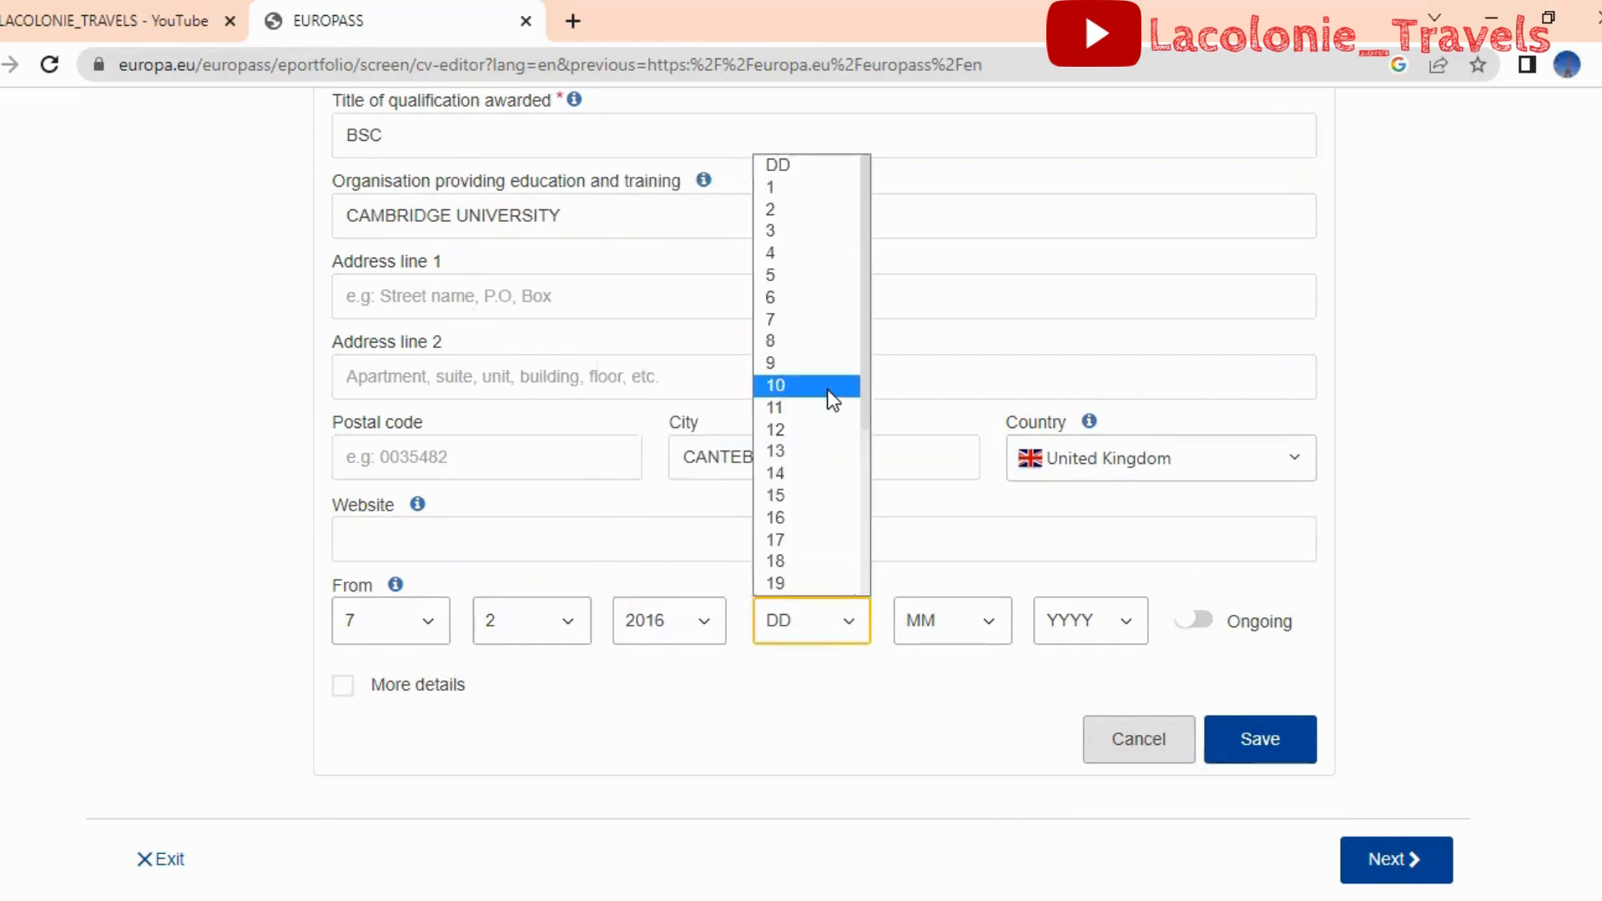
{"action": "left_click", "coordinate": [830, 387]}
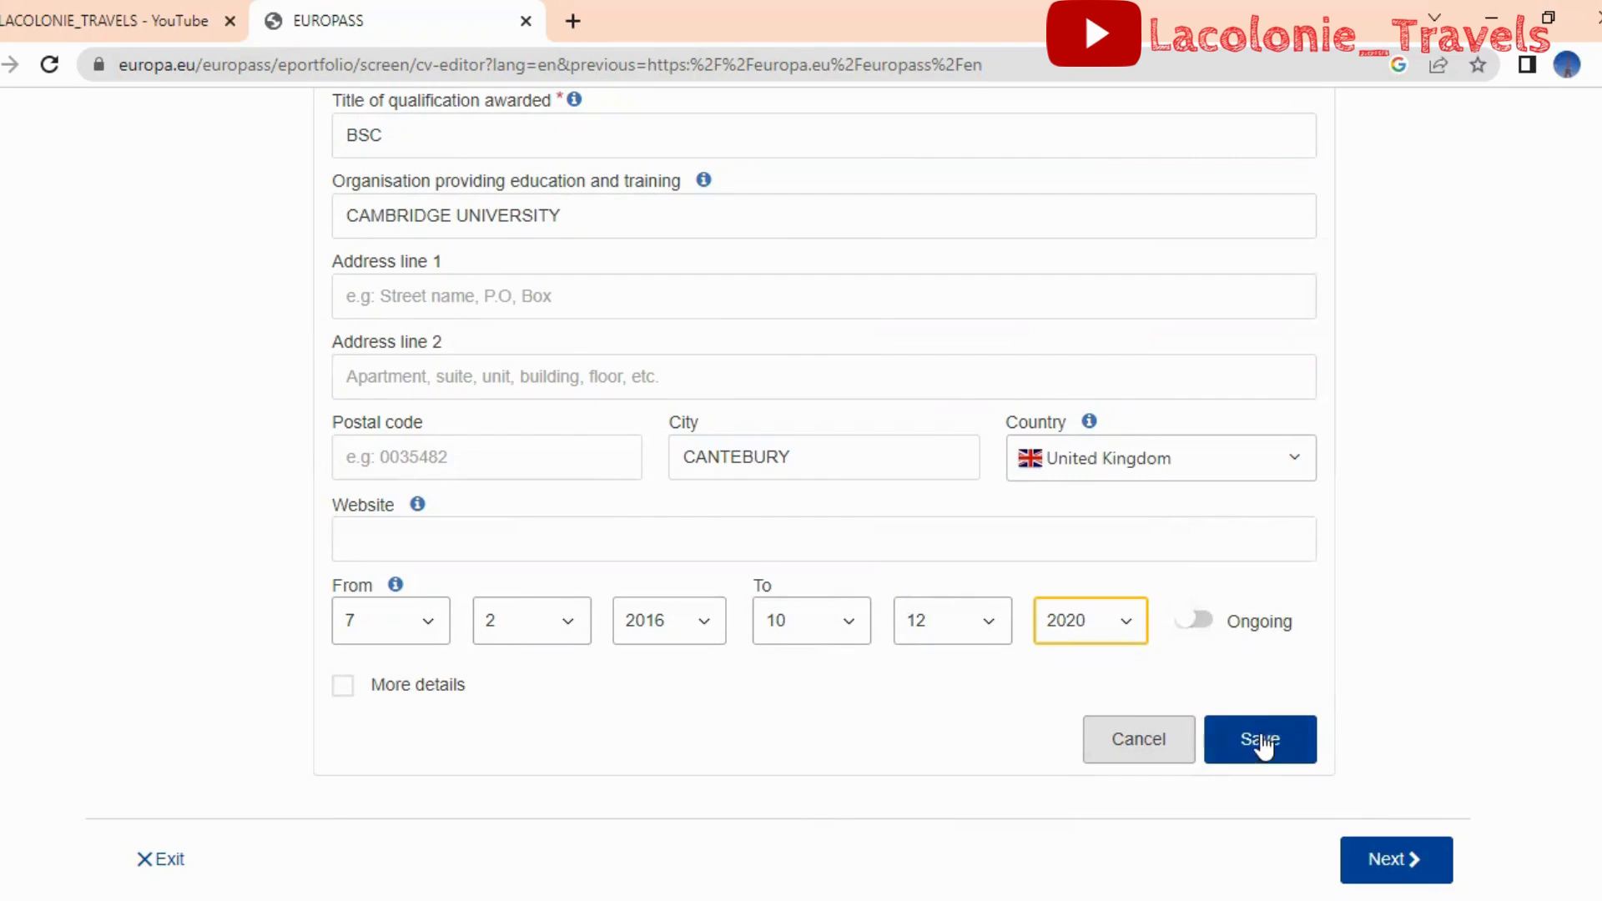
{"action": "left_click", "coordinate": [1260, 743]}
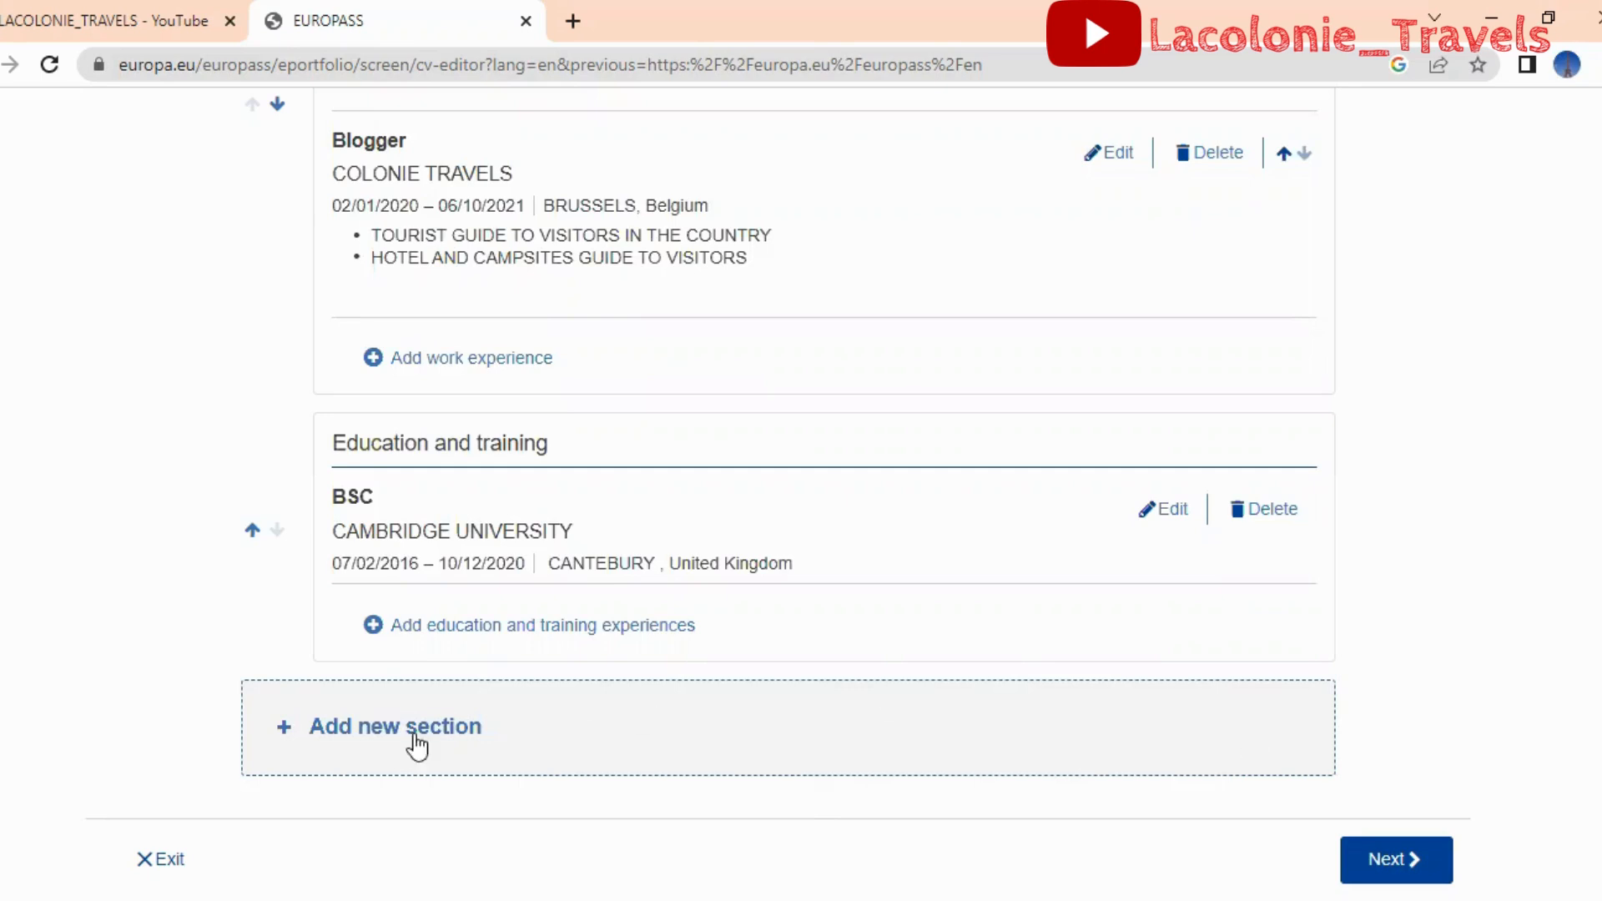
Add another education entry, DIPLOMA IN COMPUTING, in Portugal from 13/05/2013 to 08/09/2014
{"action": "left_click", "coordinate": [538, 637]}
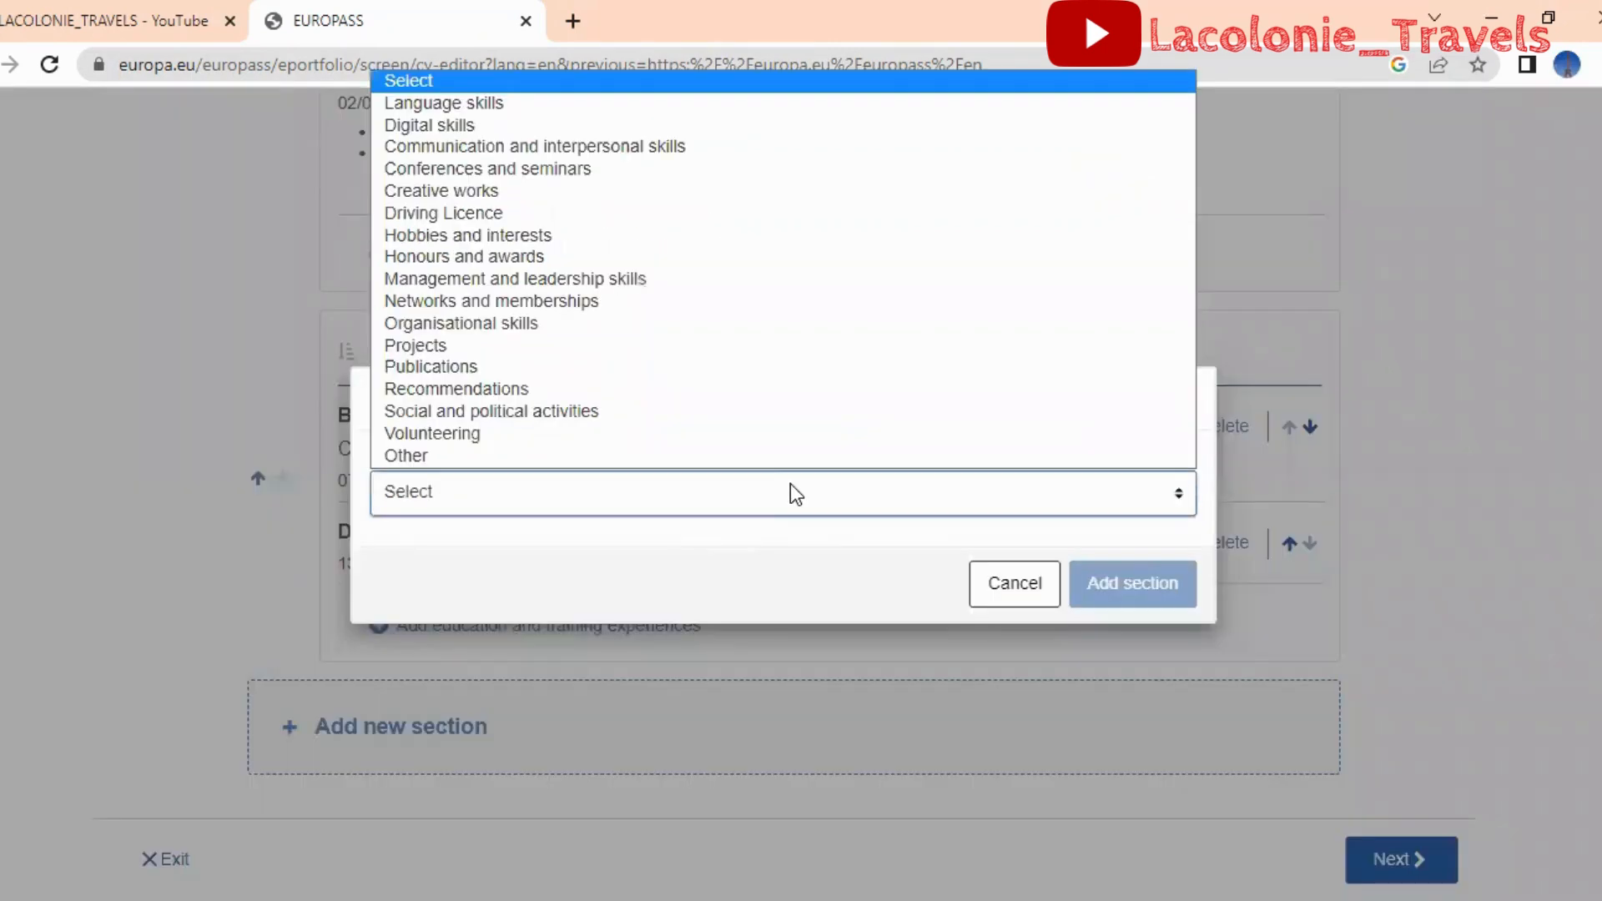
Create a Digital skills section and add the suggested skill Microsoft Office to it
{"action": "left_click", "coordinate": [633, 126]}
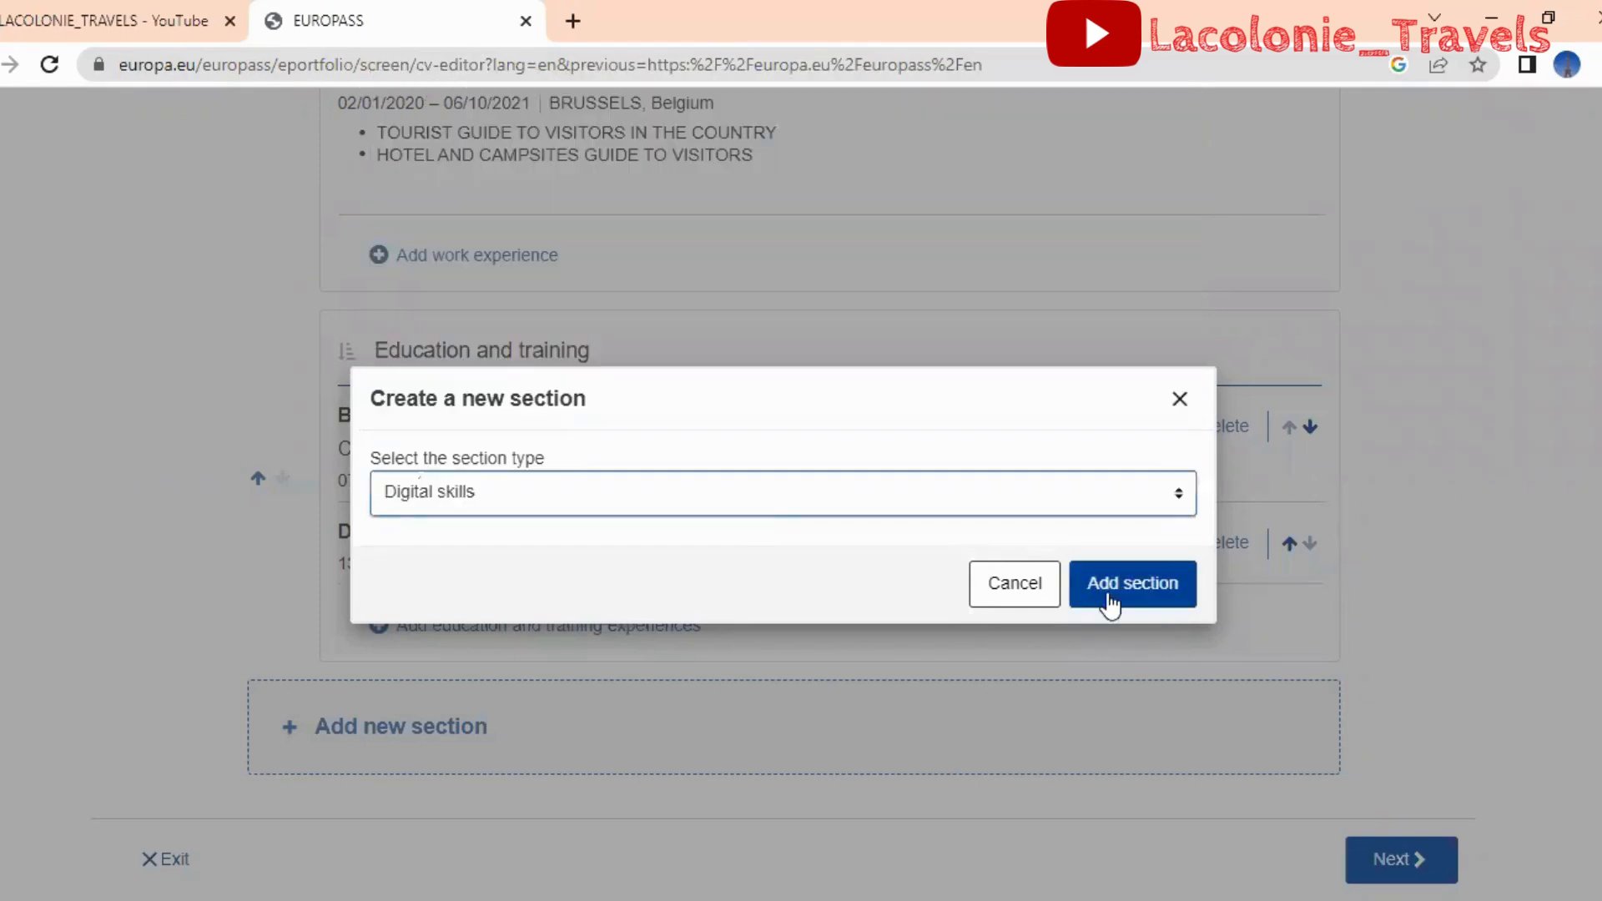
{"action": "left_click", "coordinate": [1119, 584]}
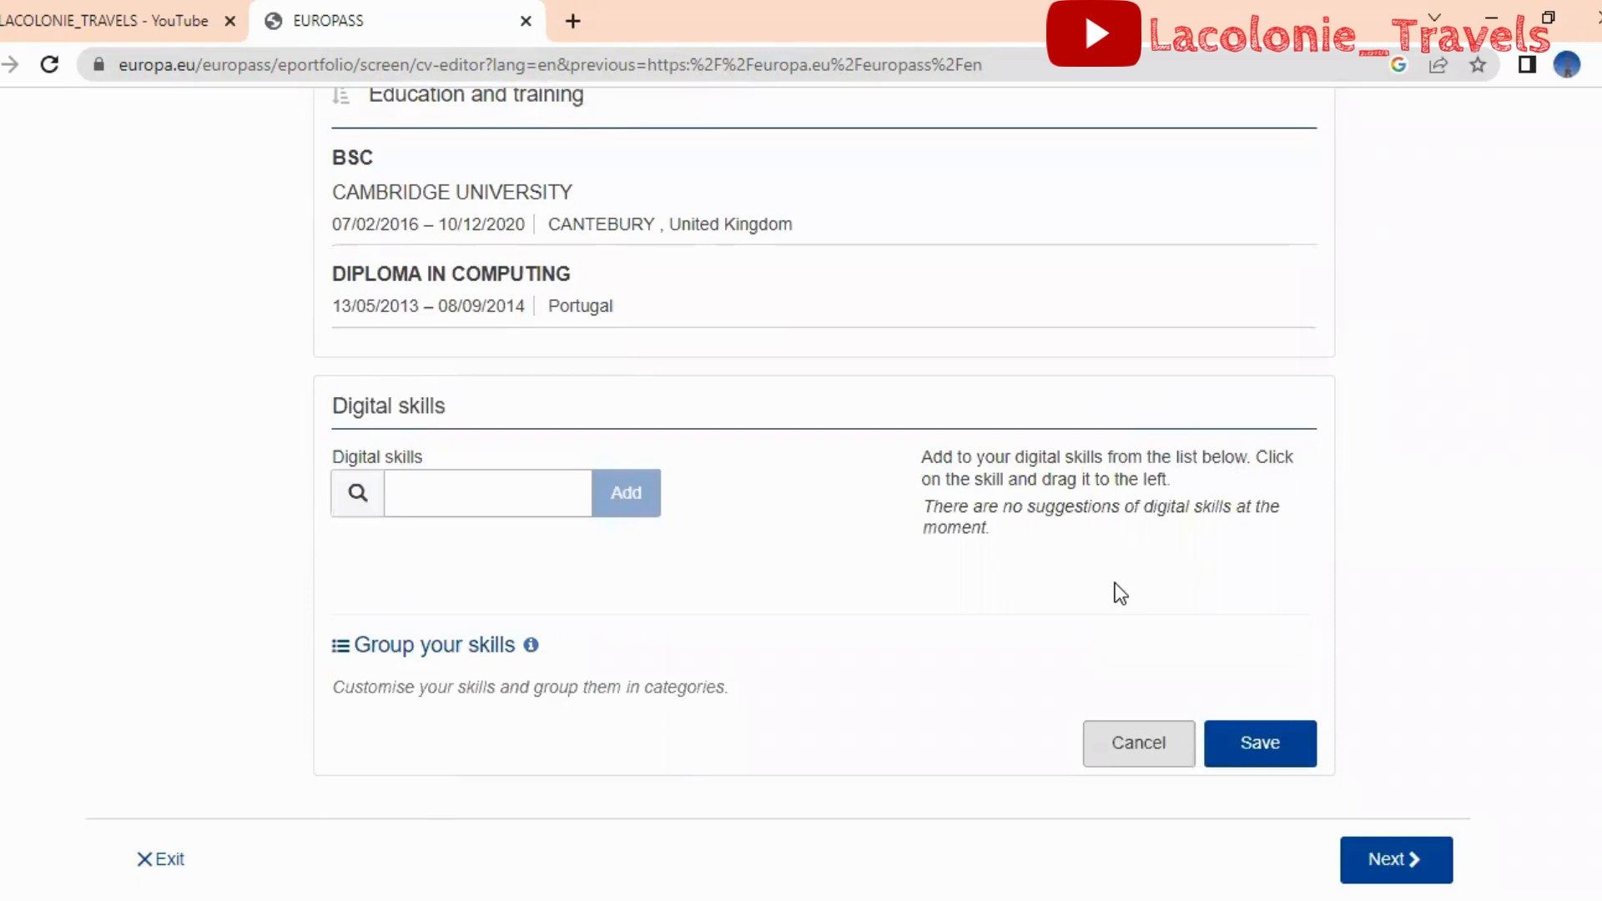
{"action": "left_click", "coordinate": [522, 501]}
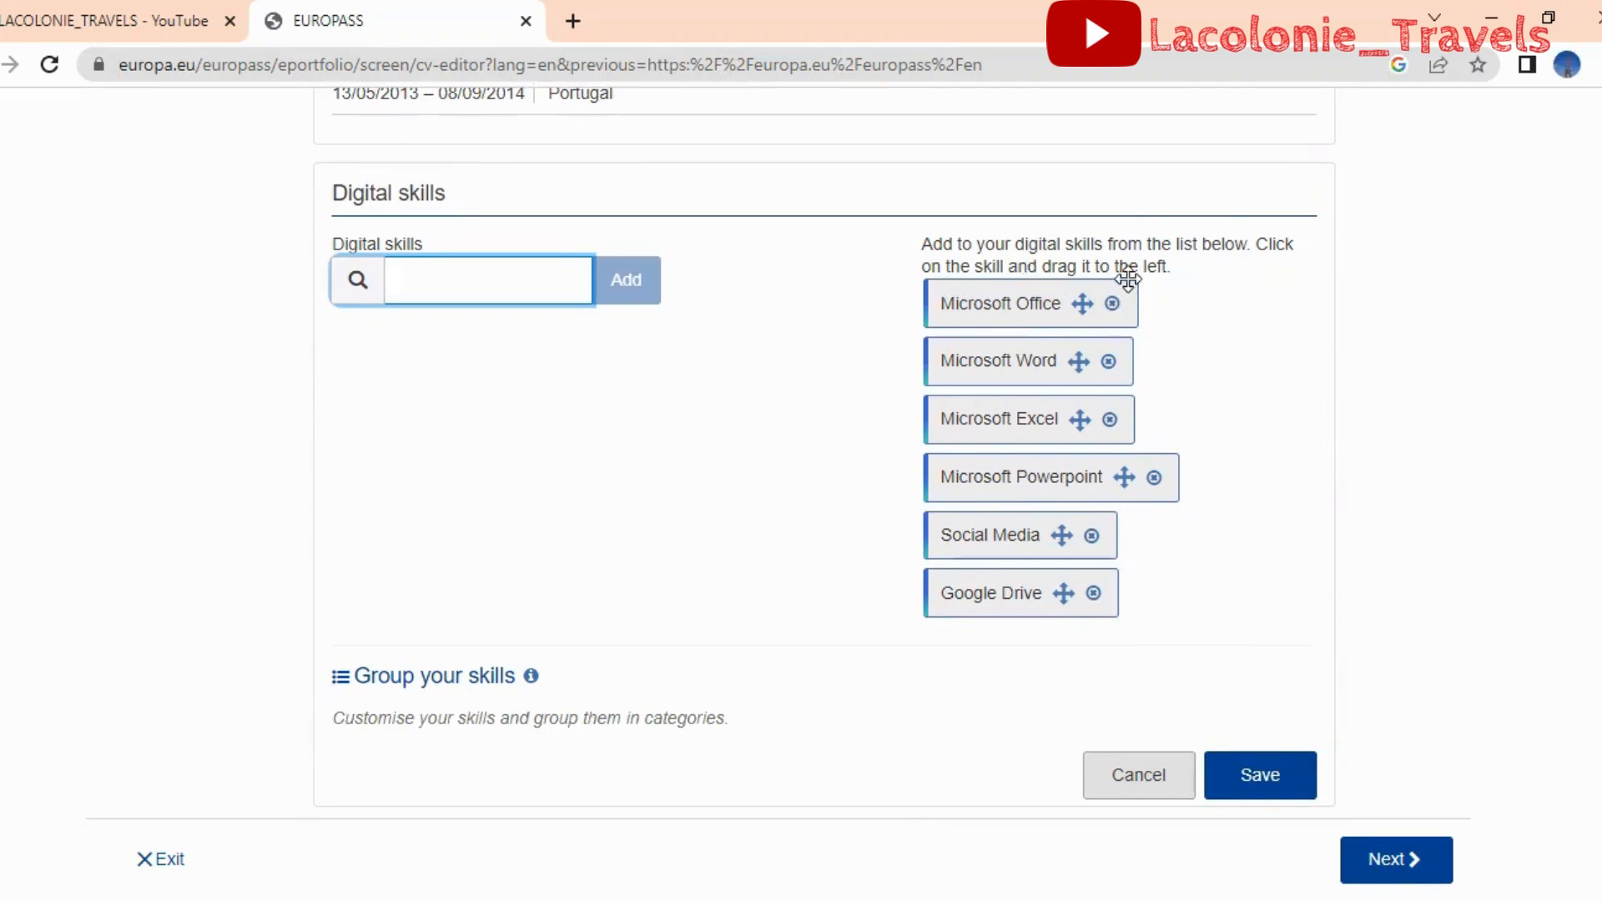
{"action": "left_click", "coordinate": [1051, 302]}
{"action": "left_click_drag", "start_coordinate": [1052, 302], "coordinate": [451, 359]}
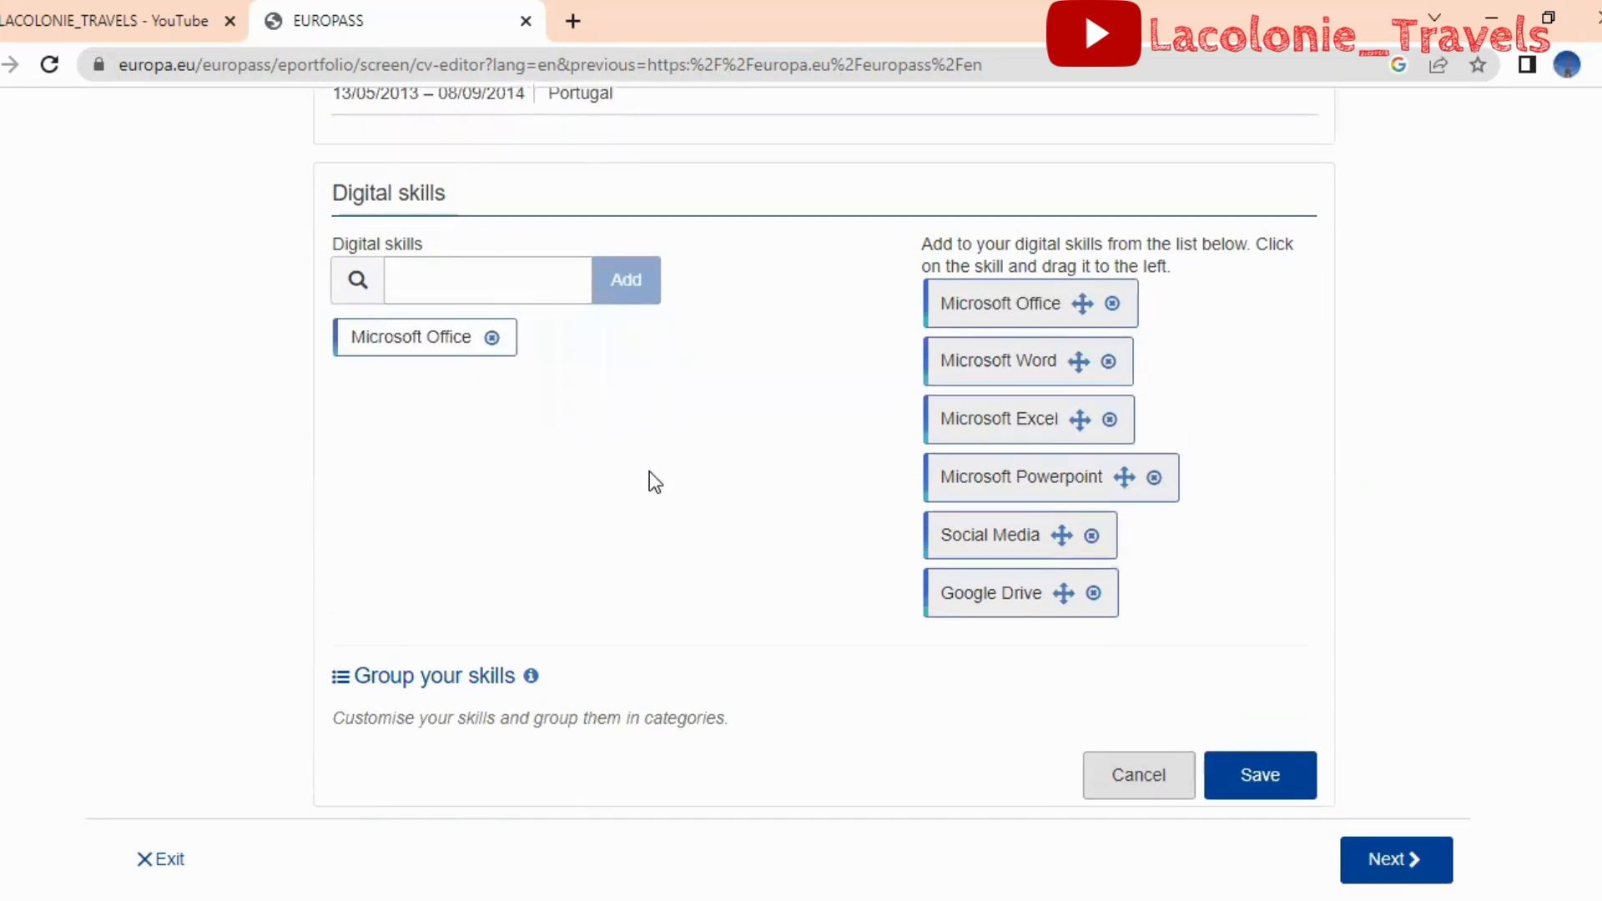
Add Microsoft Powerpoint, Word, Excel, Google Drive, Skype, LinkedIn, Google Docs, Instagram and the combined Microsoft Word/PowerPoint/Outlook/Teams item to the digital skills, and save
{"action": "left_click_drag", "start_coordinate": [1074, 469], "coordinate": [443, 397]}
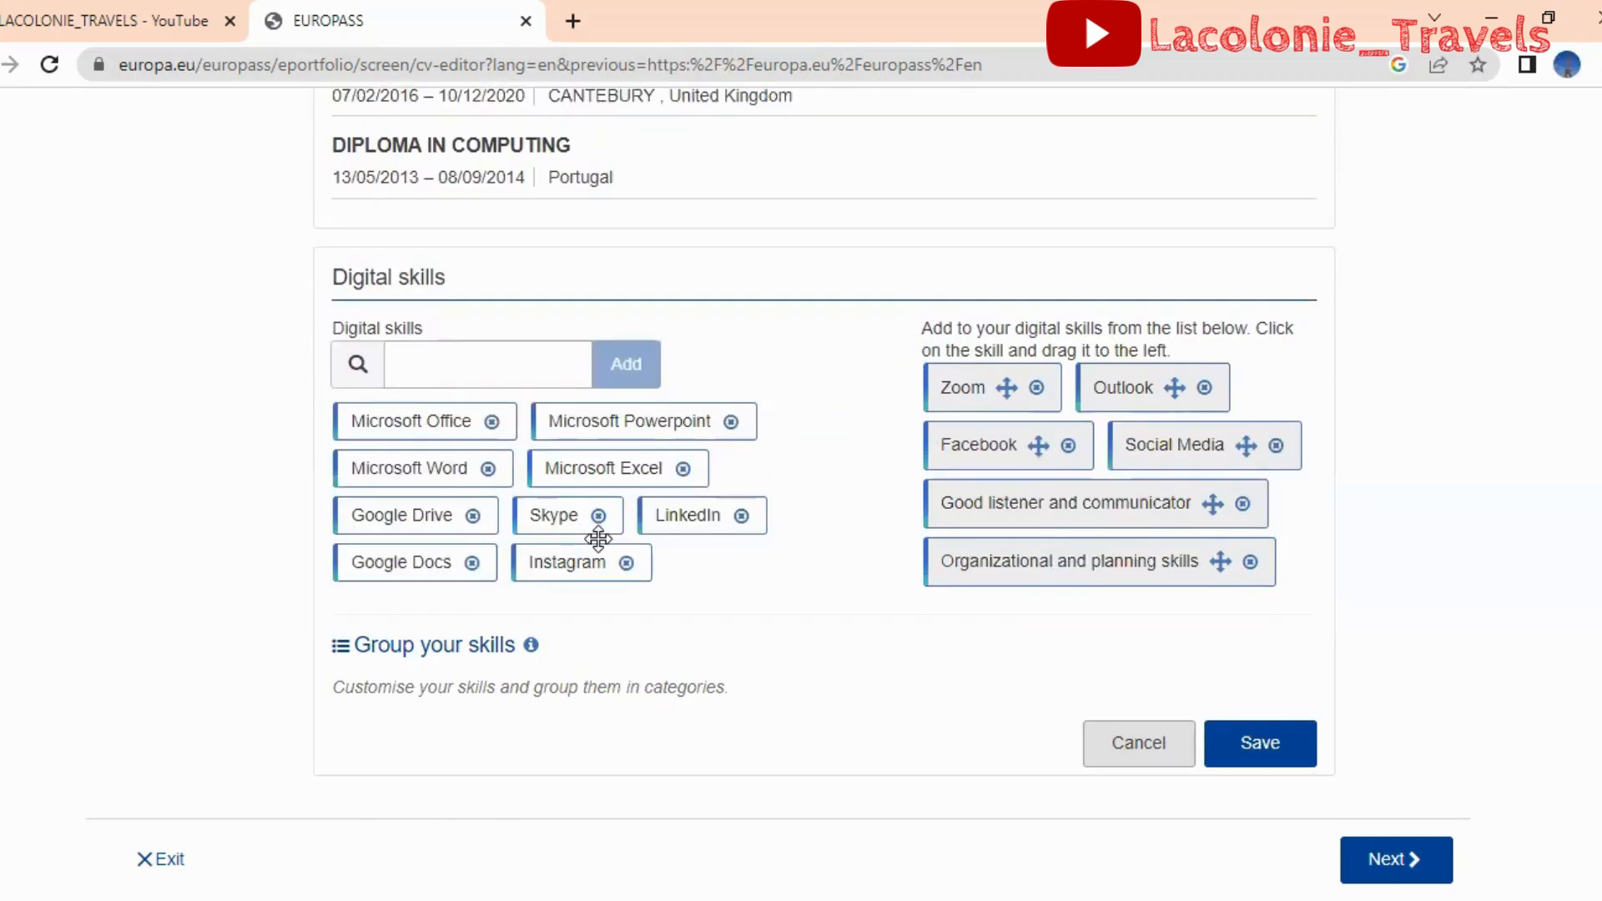
{"action": "left_click", "coordinate": [466, 361]}
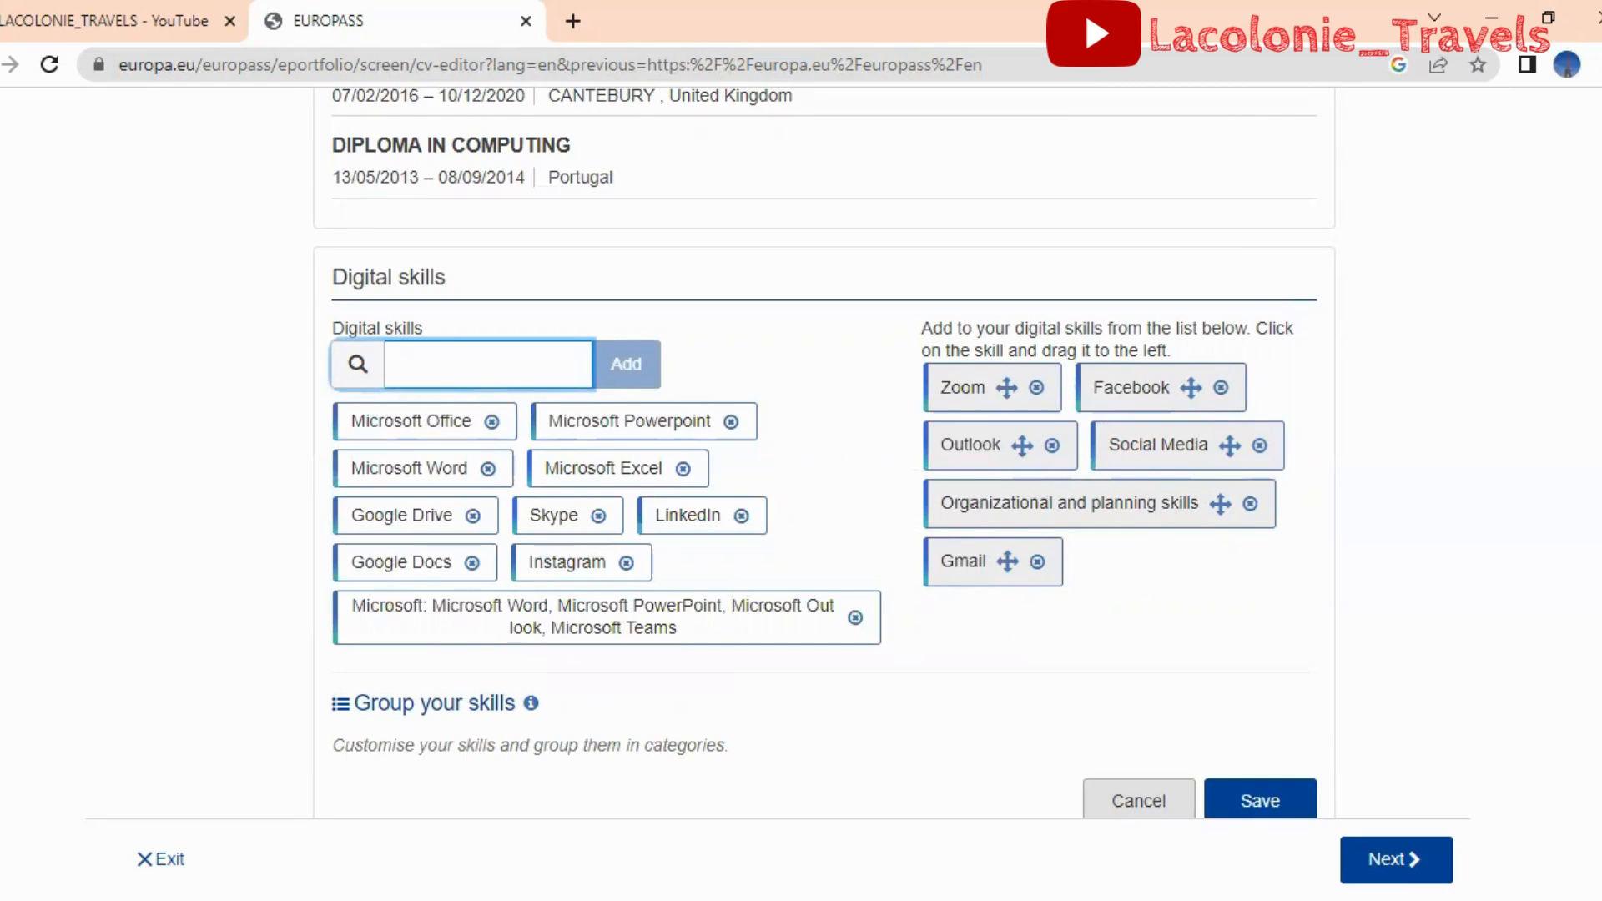
{"action": "scroll", "coordinate": [1260, 751], "scroll_direction": "down", "scroll_amount": 1}
{"action": "left_click", "coordinate": [1260, 749]}
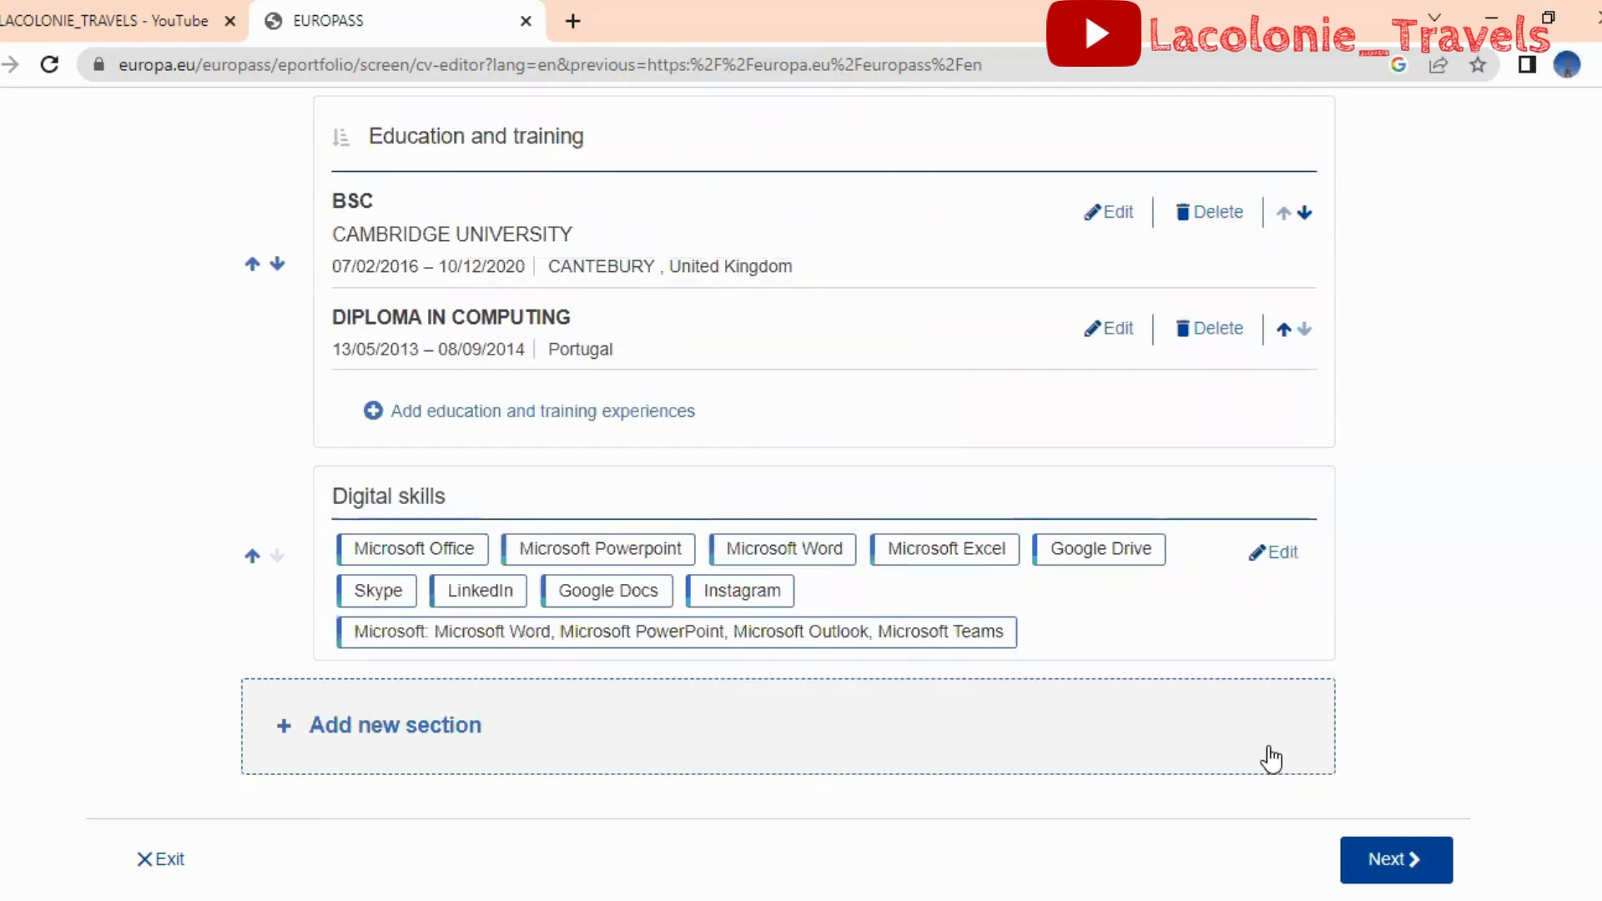
Create a Language skills section and enter ENGLISH as the mother tongue
{"action": "left_click", "coordinate": [414, 717]}
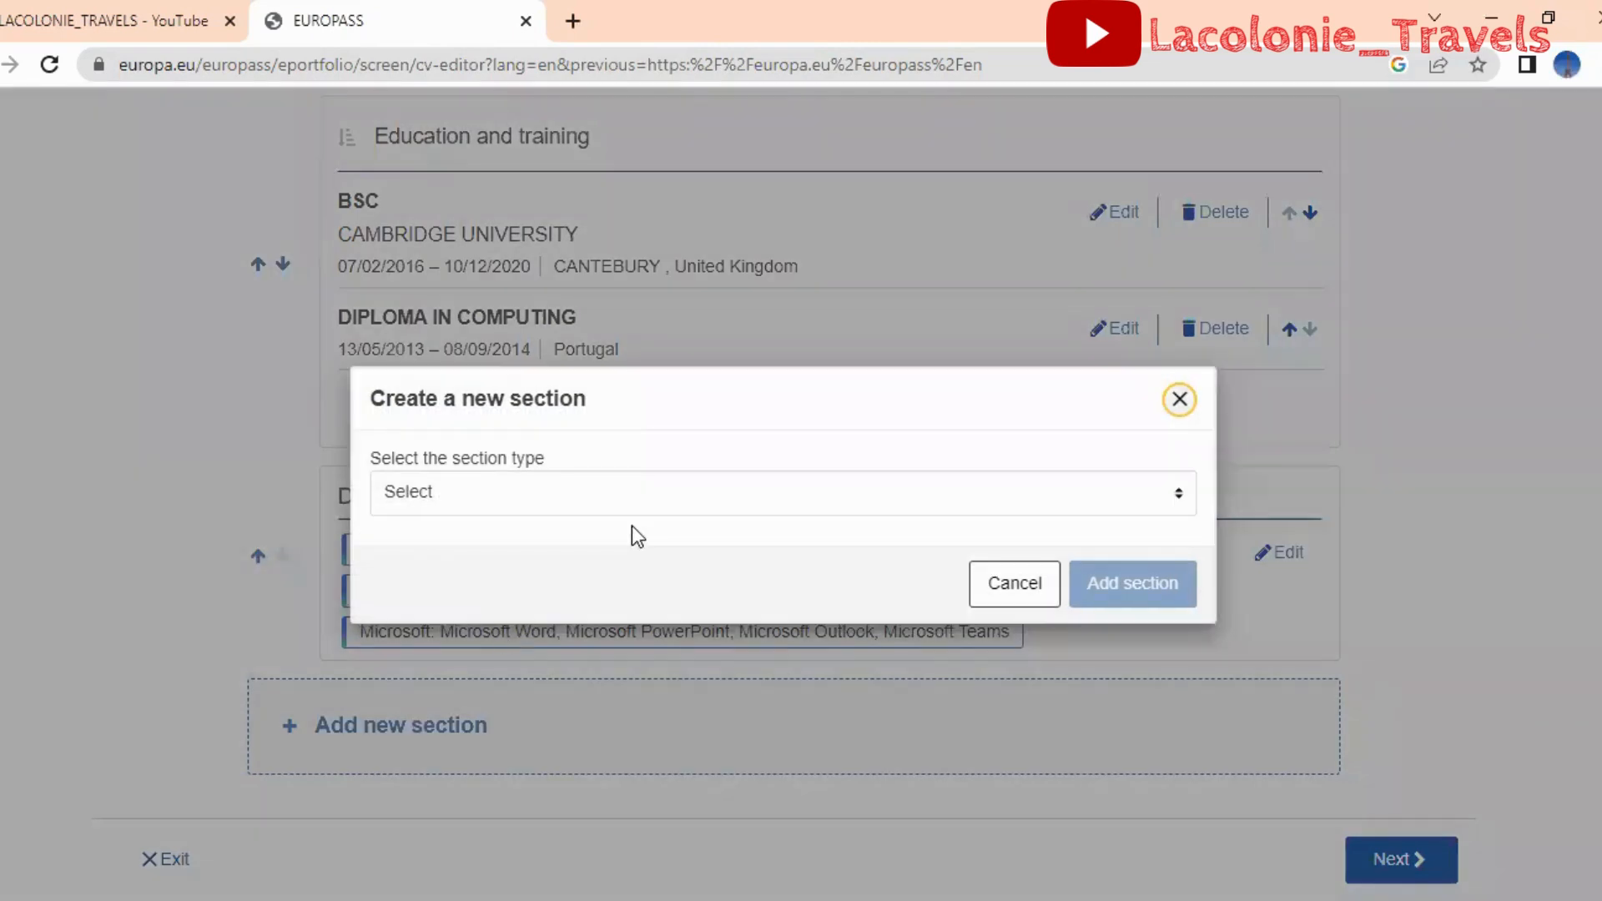
{"action": "left_click", "coordinate": [618, 499]}
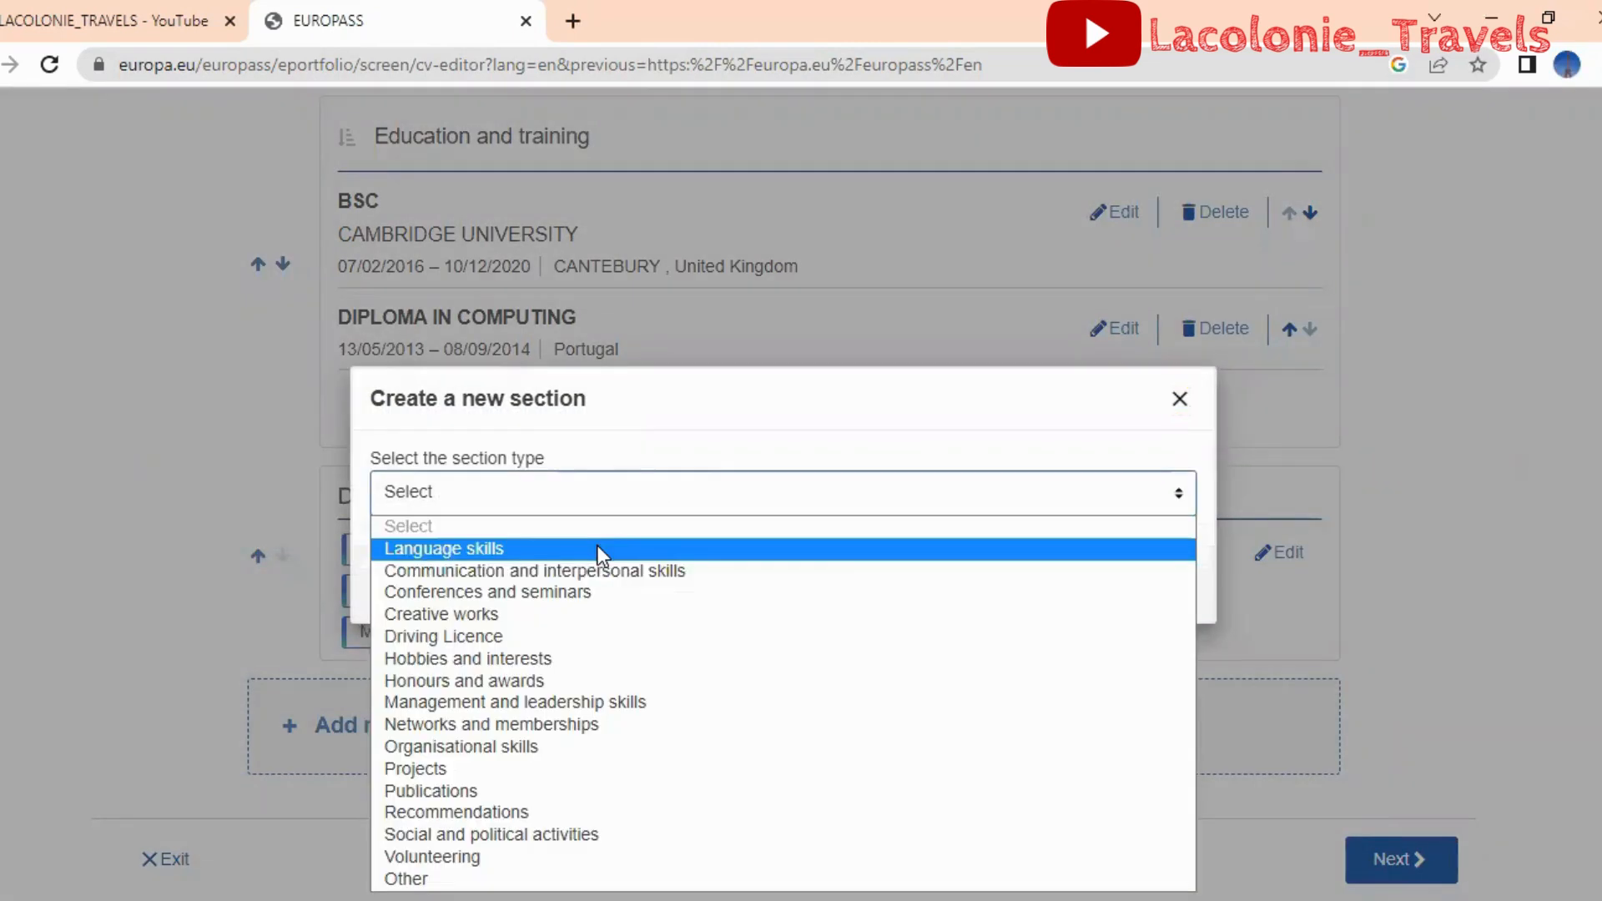
{"action": "left_click", "coordinate": [600, 551]}
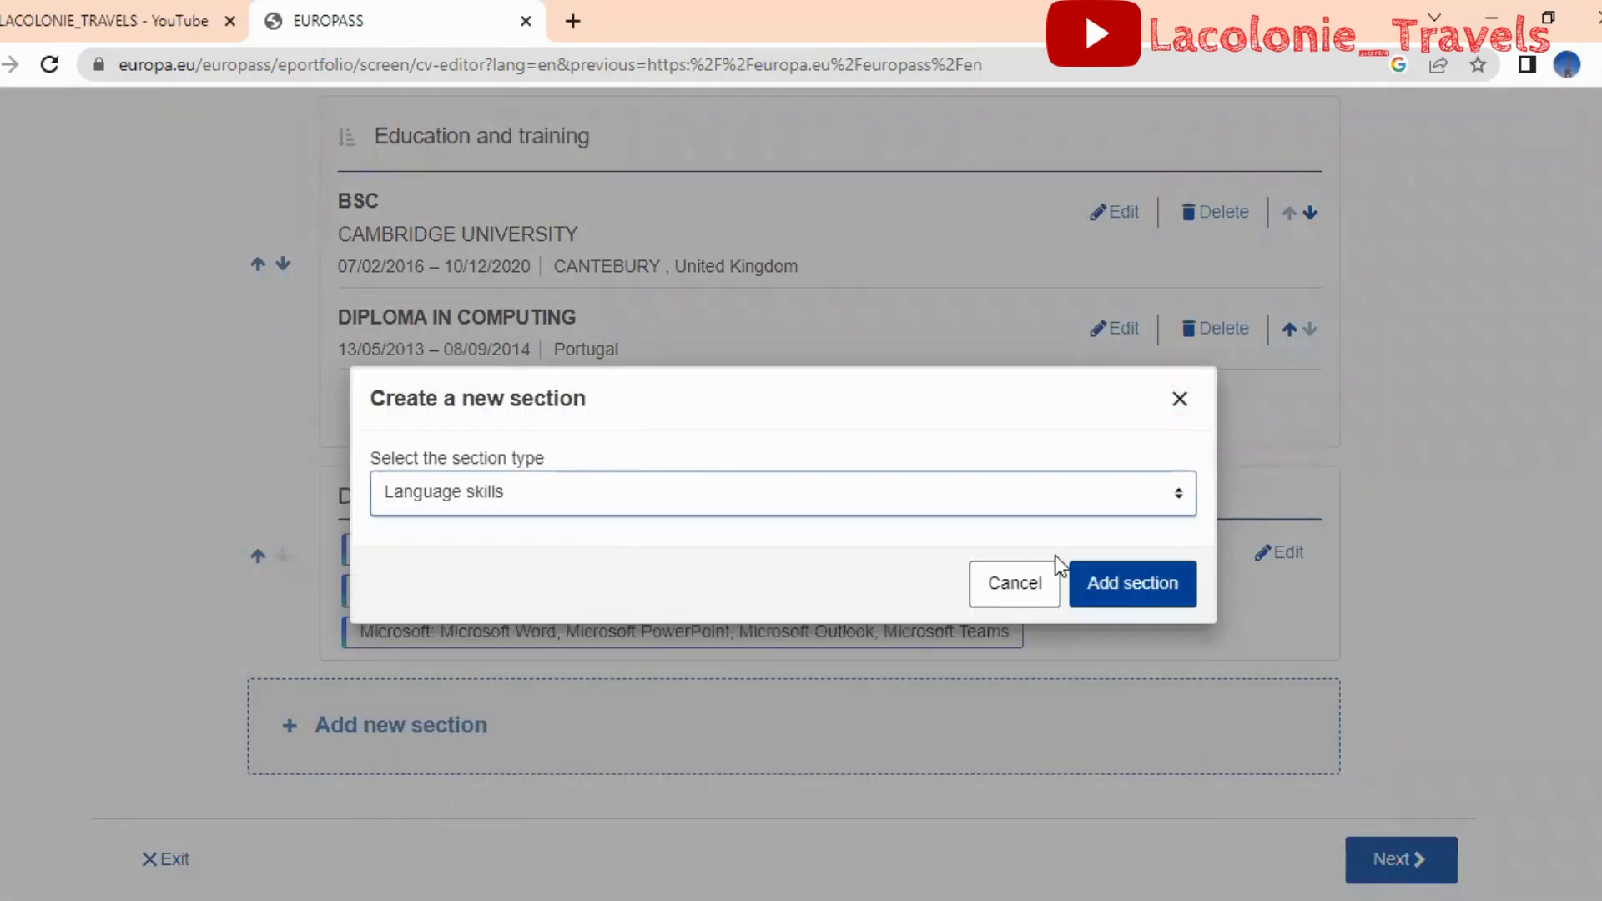
{"action": "left_click", "coordinate": [1115, 582]}
{"action": "left_click", "coordinate": [479, 368]}
{"action": "type", "text": "ENGLISH"}
Enter French as the other language, choosing it from the suggested languages
{"action": "left_click", "coordinate": [820, 575]}
{"action": "type", "text": "FRENCH"}
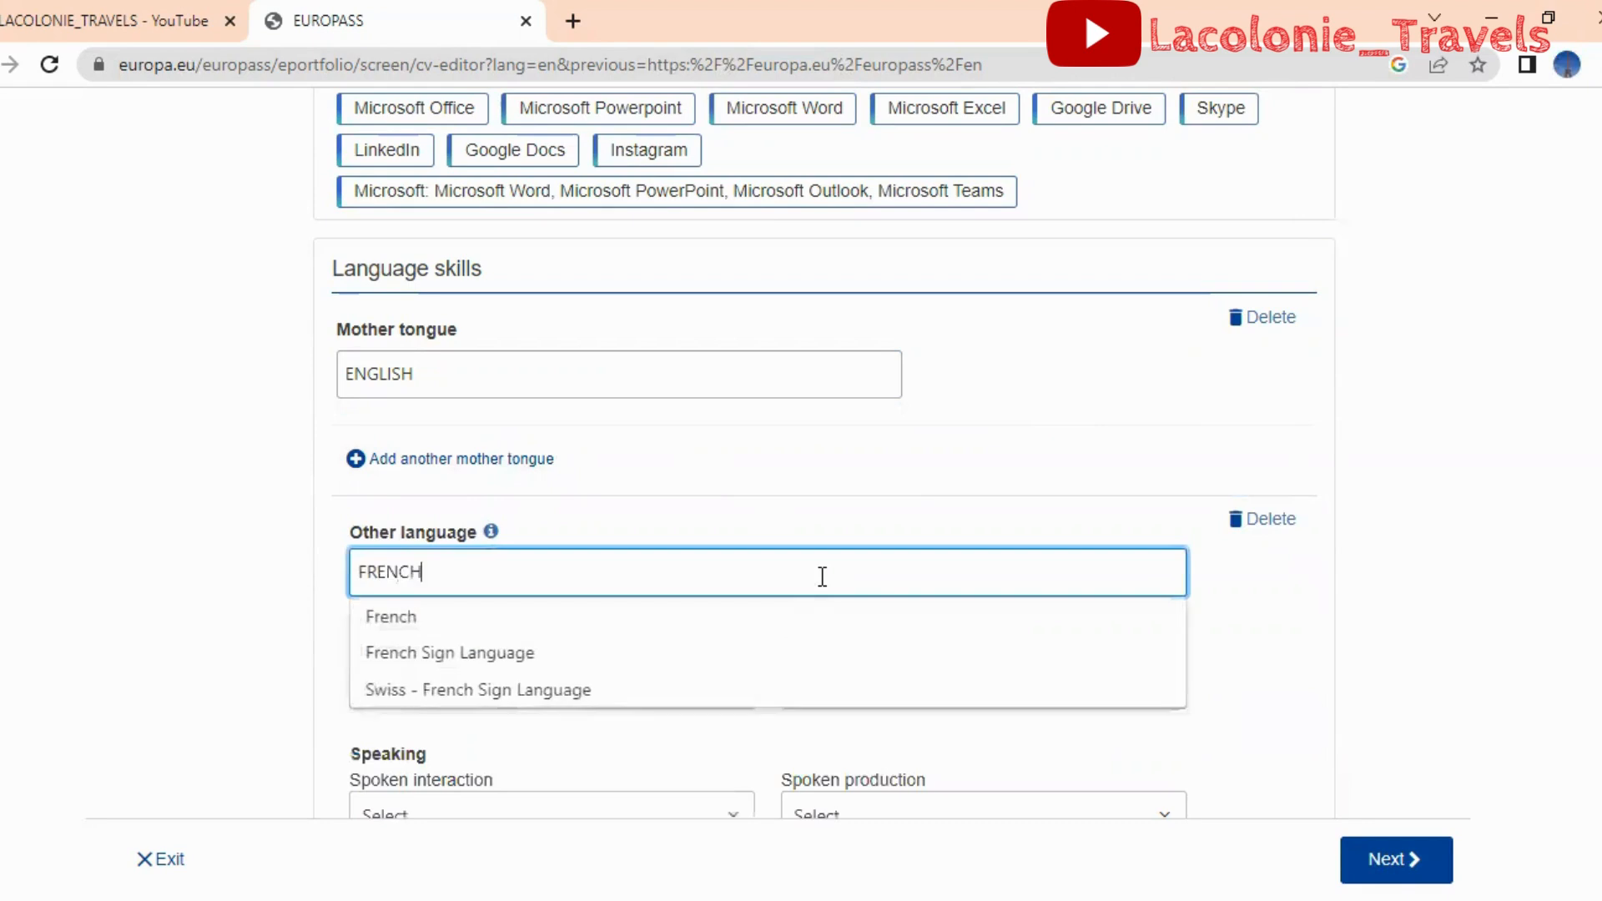
{"action": "key", "text": "Down"}
{"action": "key", "text": "Return"}
Set the French understanding levels to C2 - Proficient user for listening and C1 - Proficient user for reading
{"action": "scroll", "coordinate": [822, 576], "scroll_direction": "down", "scroll_amount": 2}
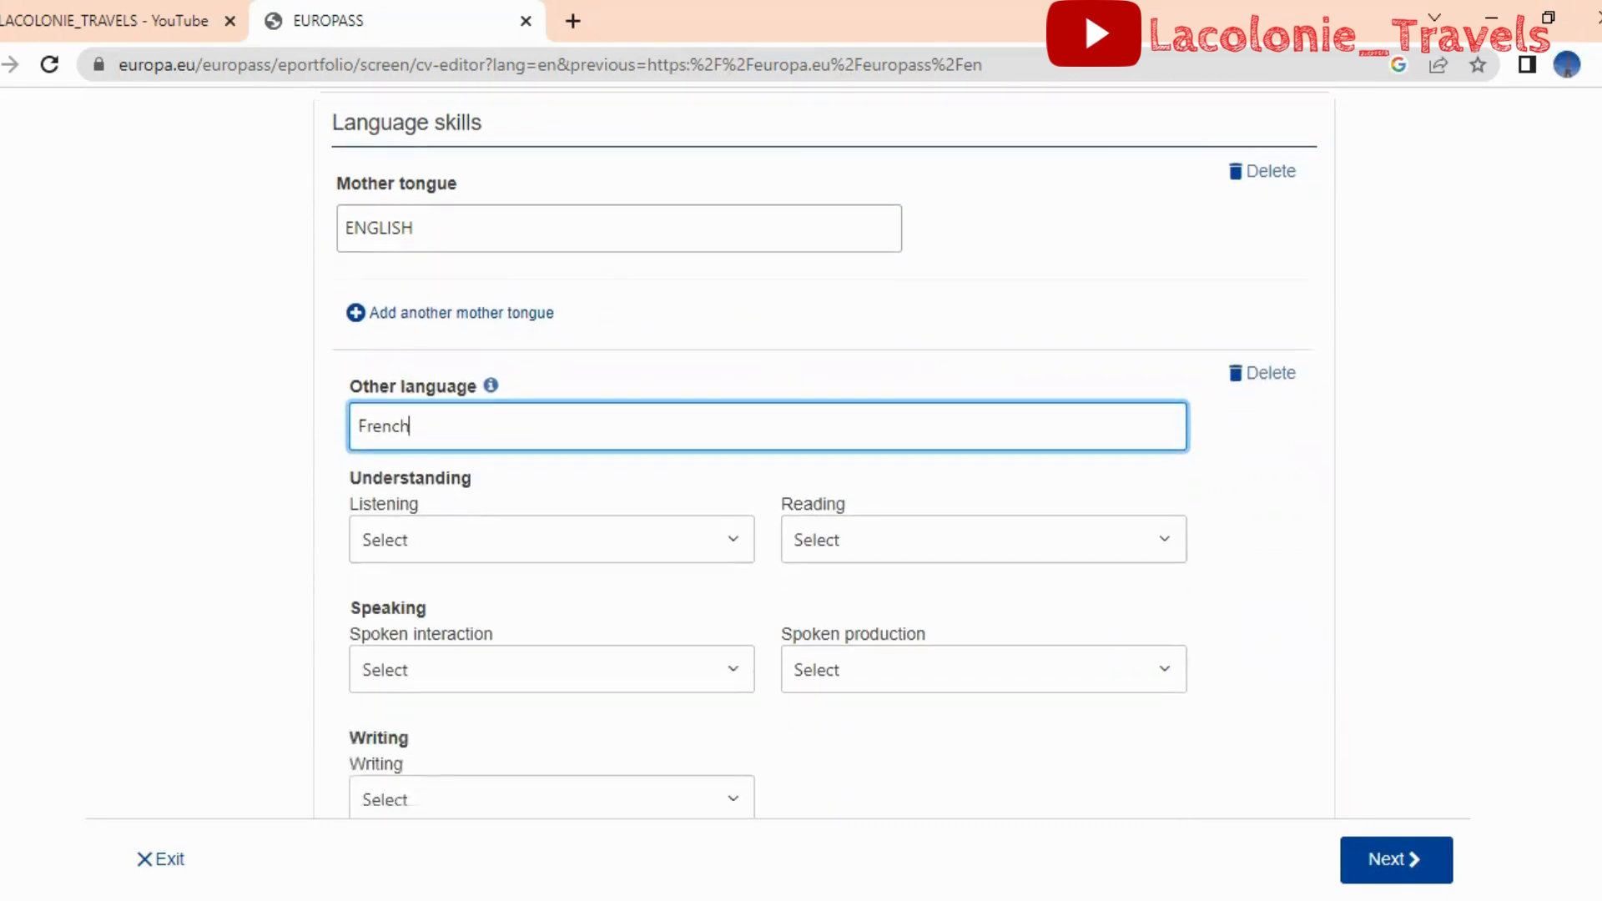
{"action": "scroll", "coordinate": [827, 455], "scroll_direction": "down", "scroll_amount": 3}
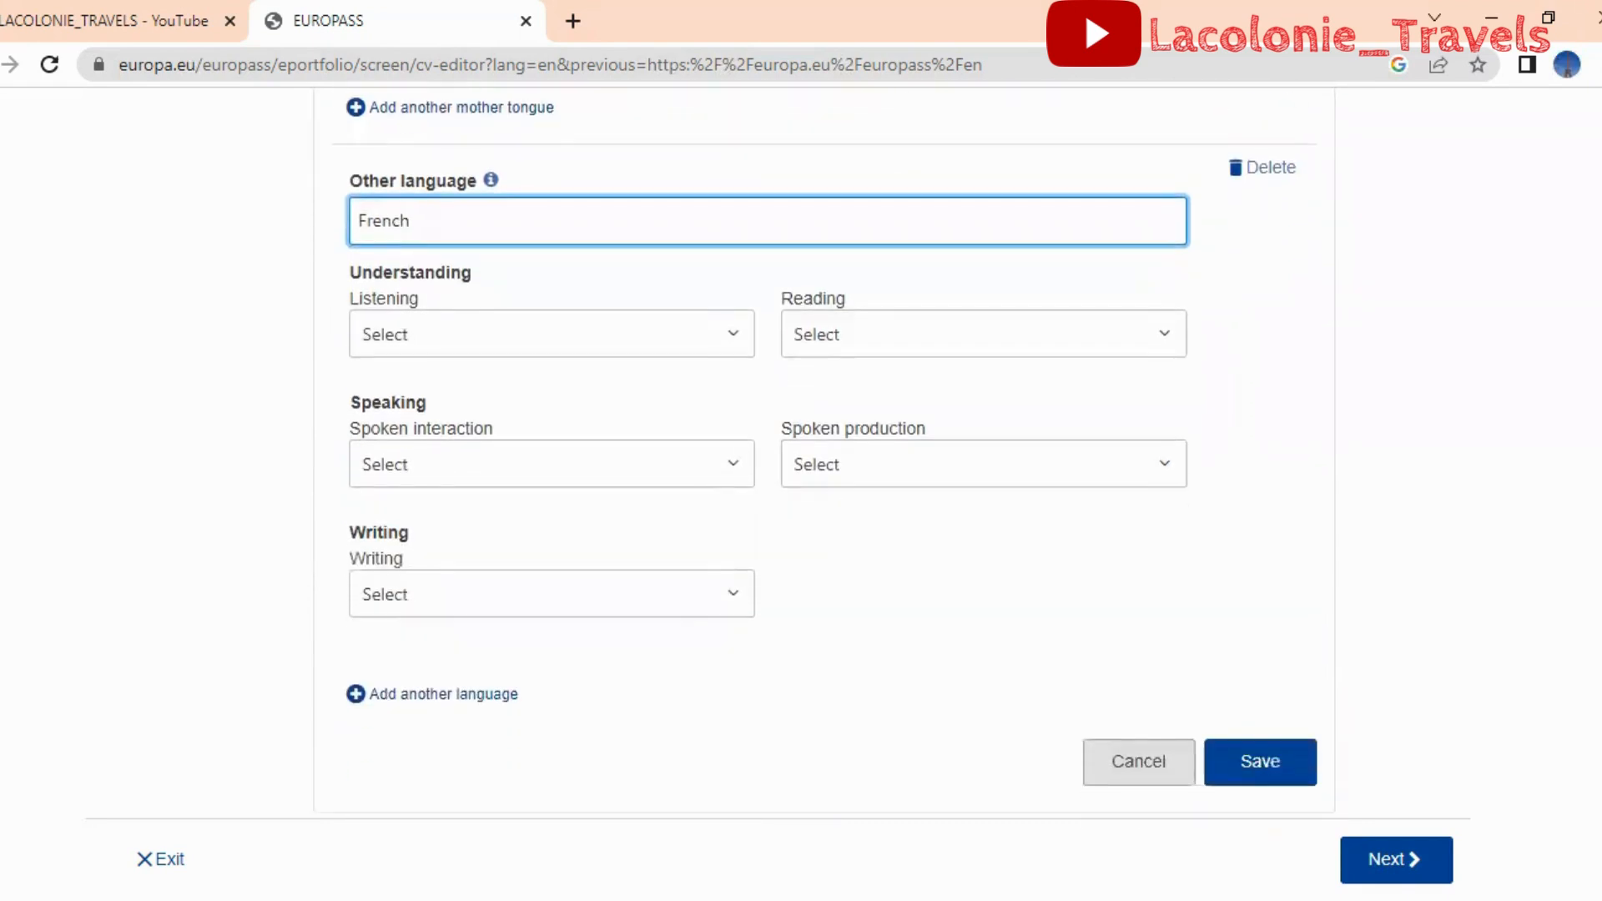
{"action": "left_click", "coordinate": [734, 342]}
{"action": "left_click", "coordinate": [735, 342]}
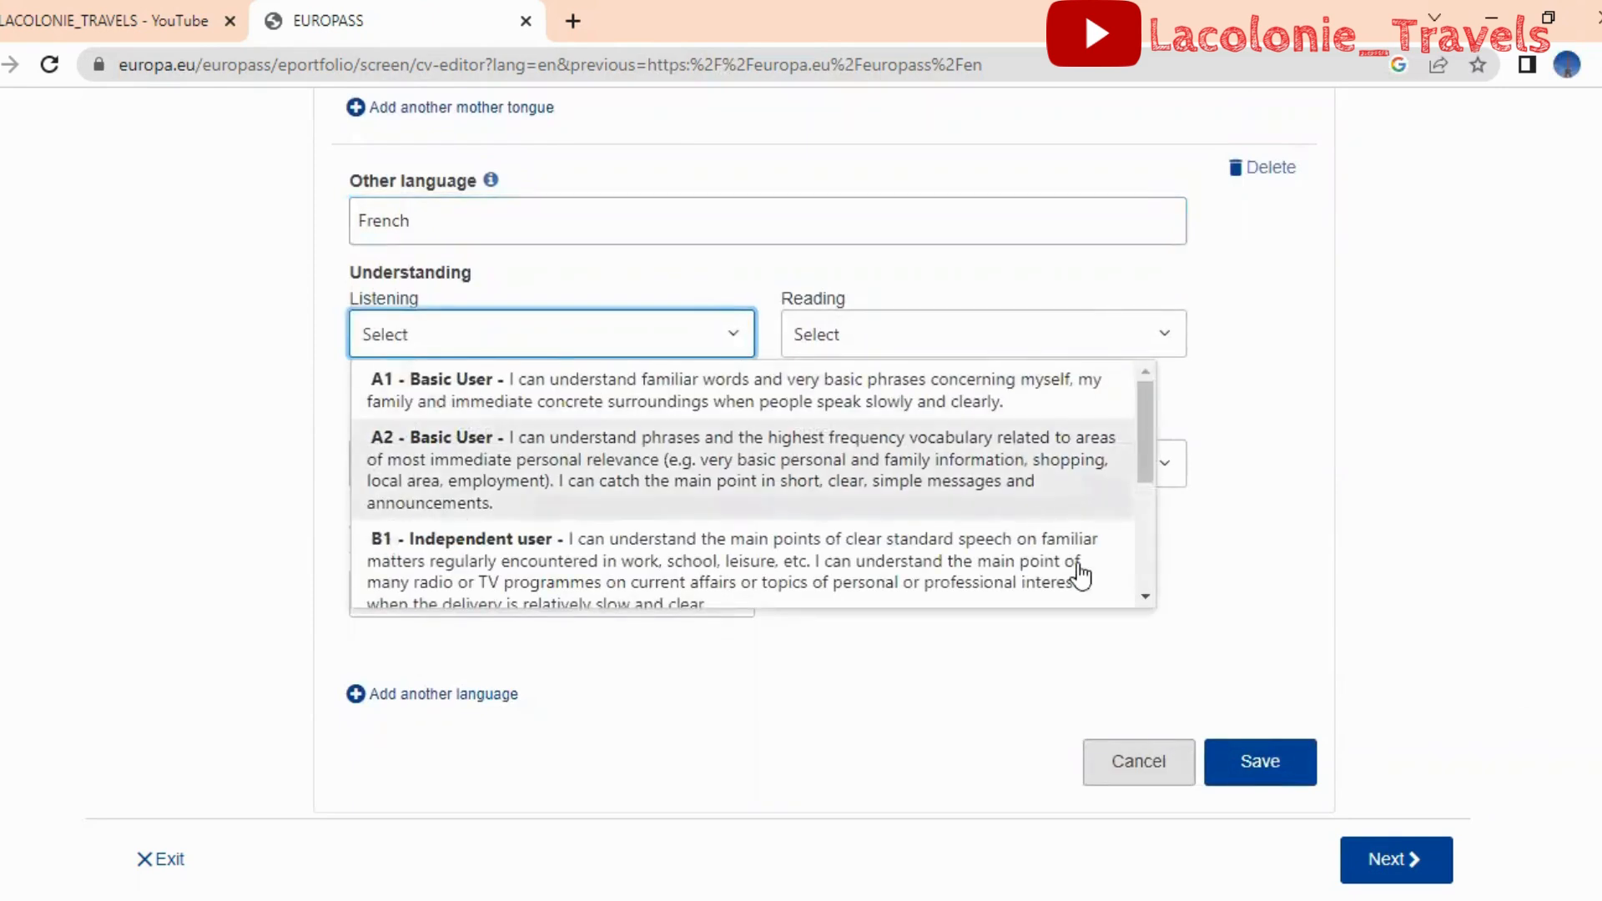
{"action": "left_click", "coordinate": [1145, 596]}
{"action": "left_click", "coordinate": [1146, 596]}
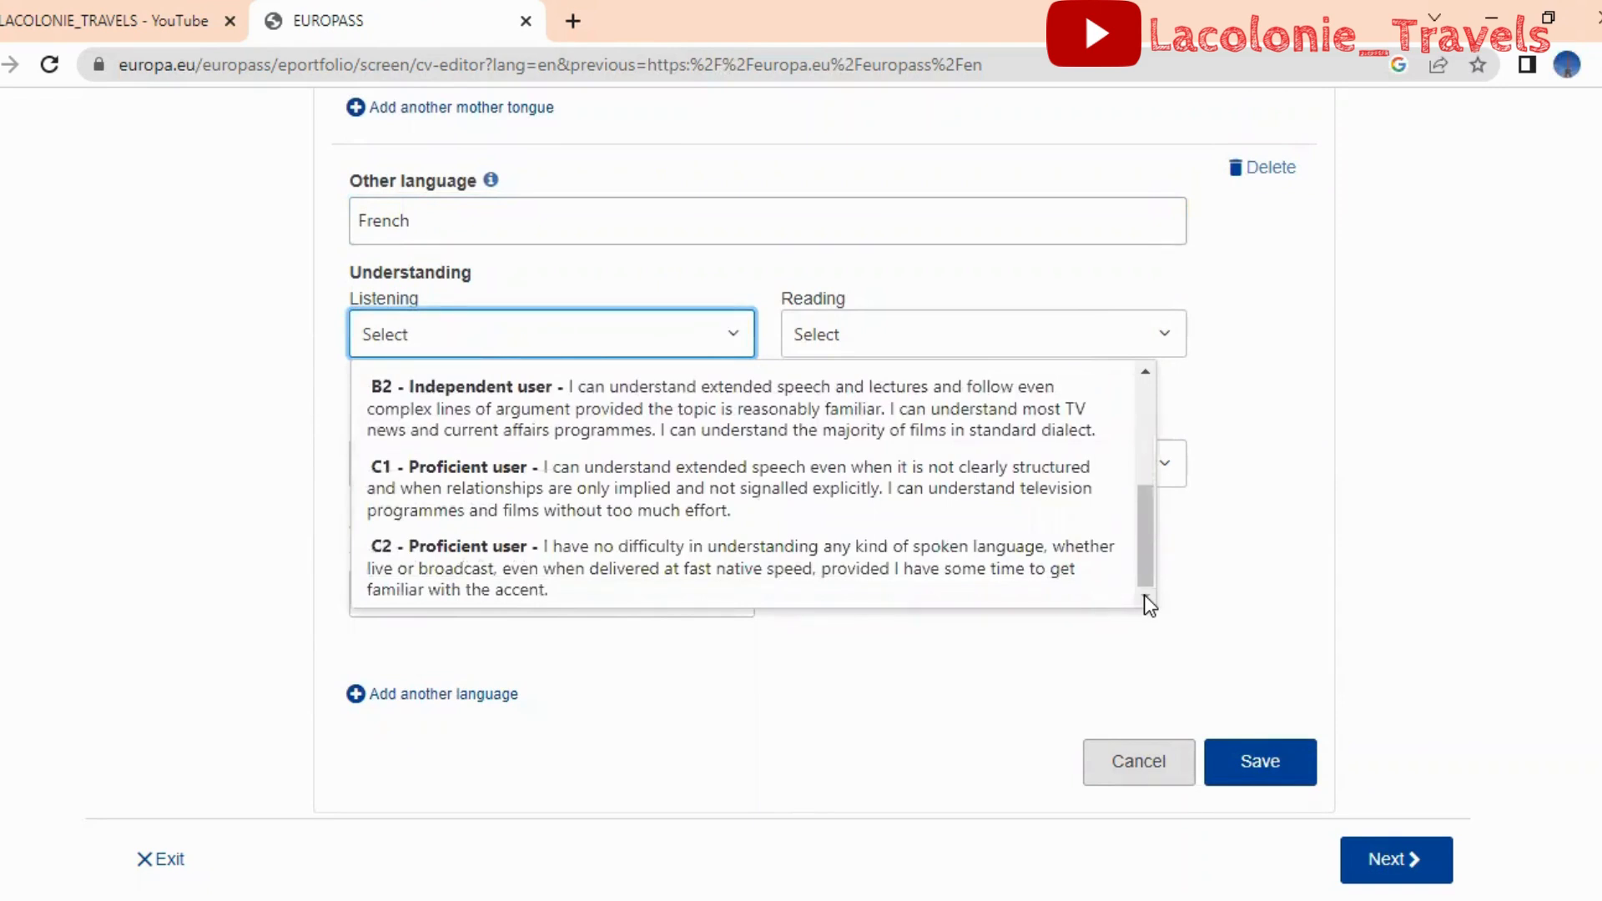
{"action": "left_click", "coordinate": [683, 557]}
{"action": "left_click", "coordinate": [1146, 348]}
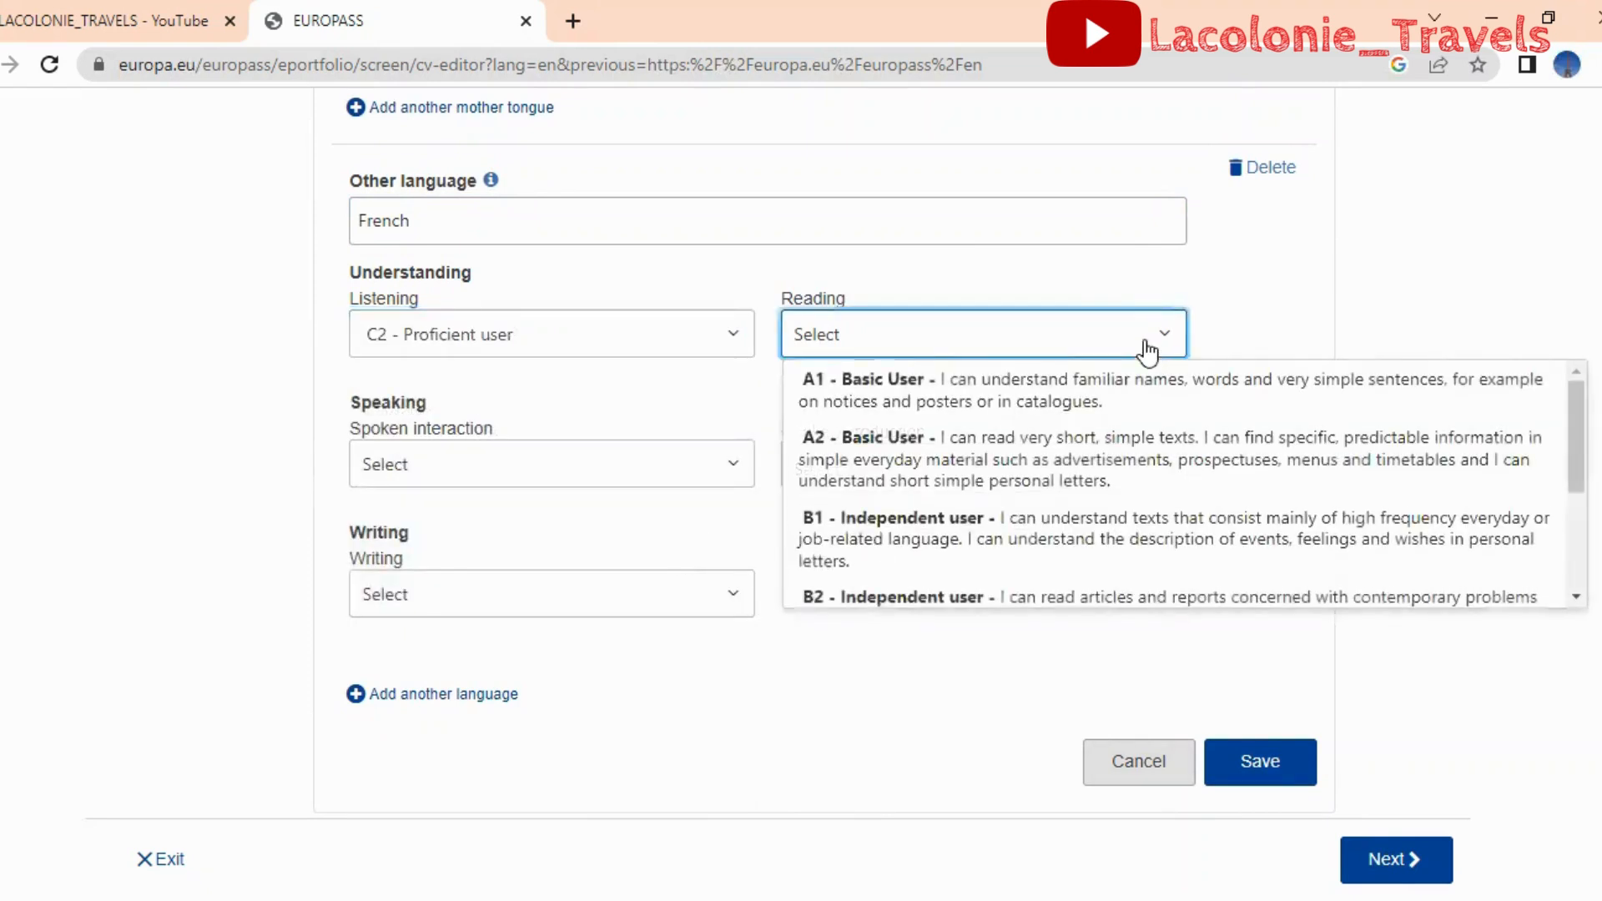
{"action": "scroll", "coordinate": [1294, 504], "scroll_direction": "down", "scroll_amount": 3}
{"action": "left_click", "coordinate": [1294, 504]}
Set the French levels to C1 for spoken interaction, B2 for spoken production and C1 for writing
{"action": "left_click", "coordinate": [735, 476]}
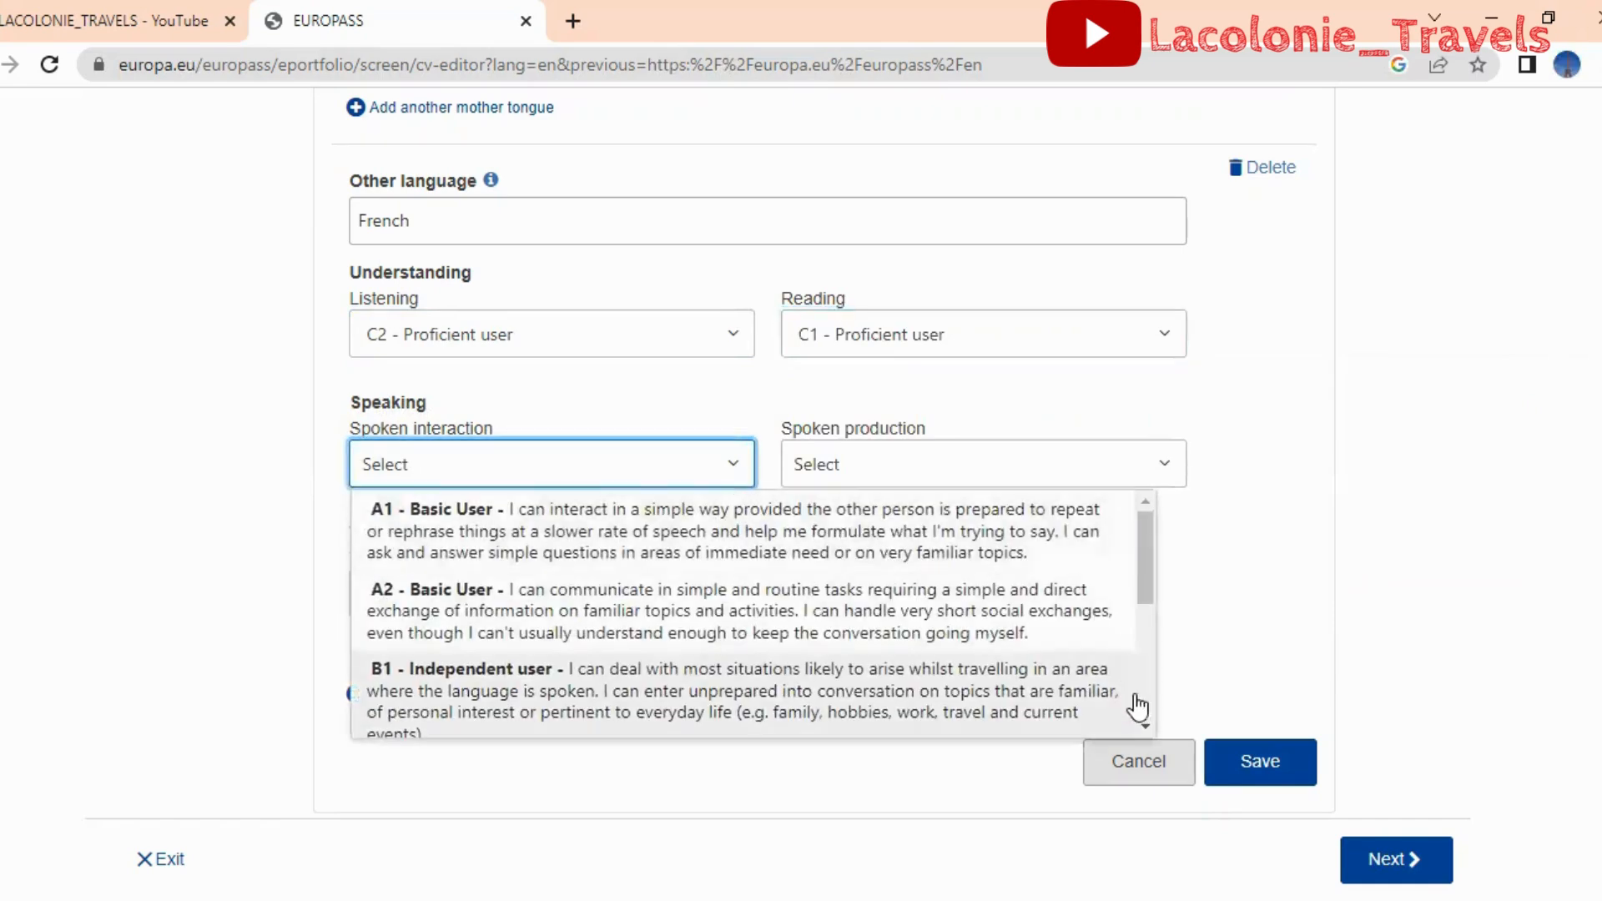
{"action": "scroll", "coordinate": [1144, 731], "scroll_direction": "down", "scroll_amount": 3}
{"action": "left_click", "coordinate": [920, 632]}
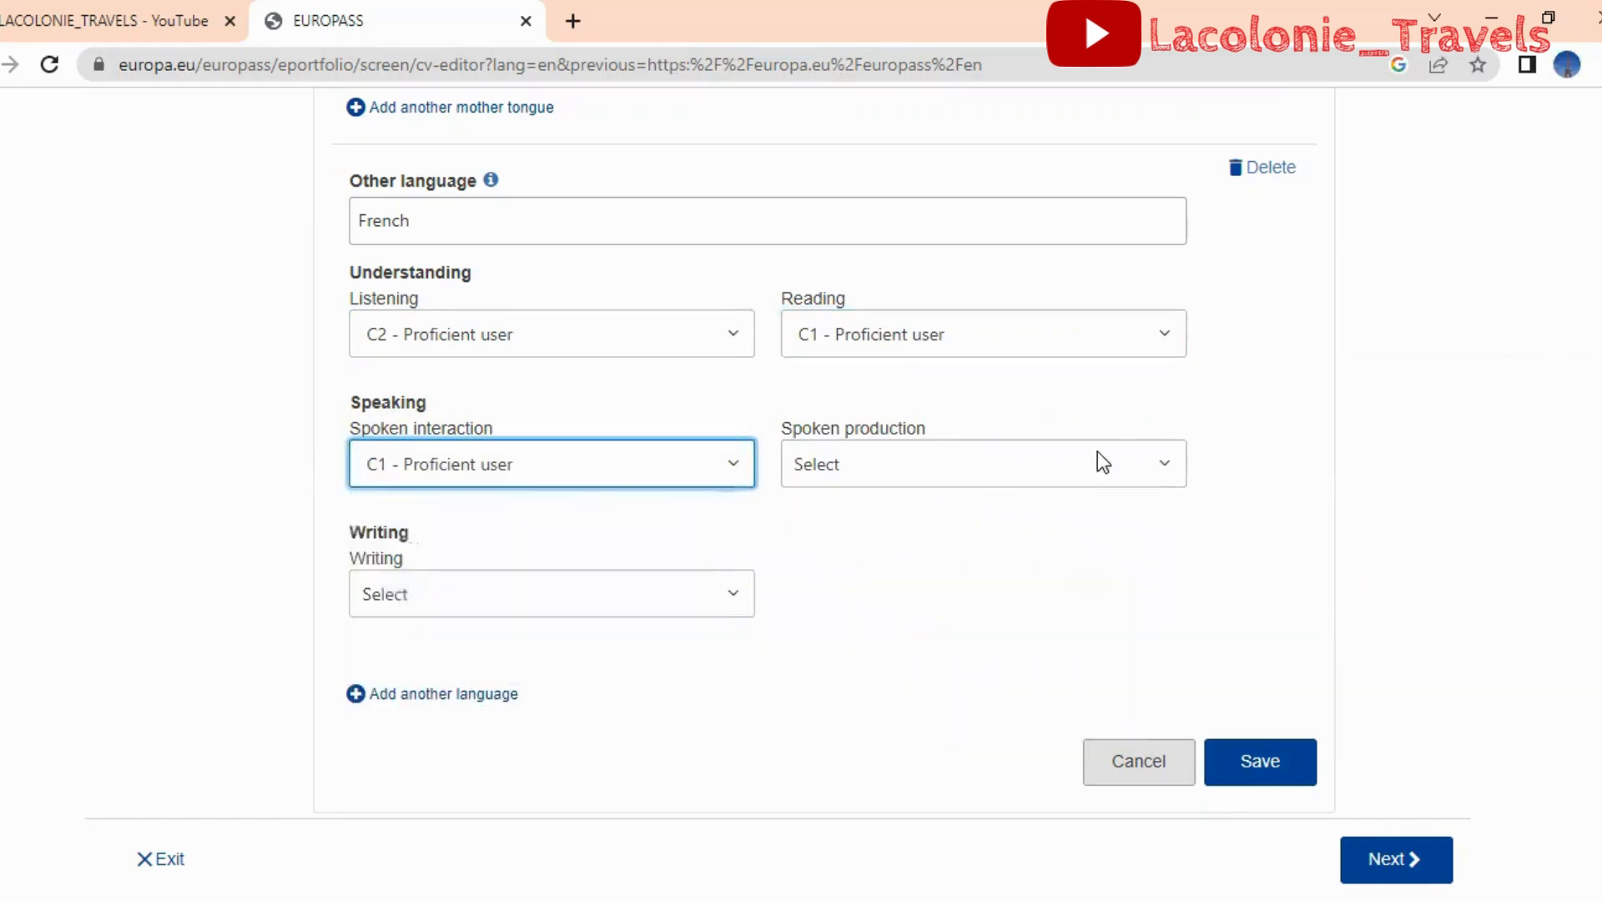
{"action": "left_click", "coordinate": [1163, 469]}
{"action": "scroll", "coordinate": [1564, 725], "scroll_direction": "down", "scroll_amount": 3}
{"action": "left_click", "coordinate": [893, 559]}
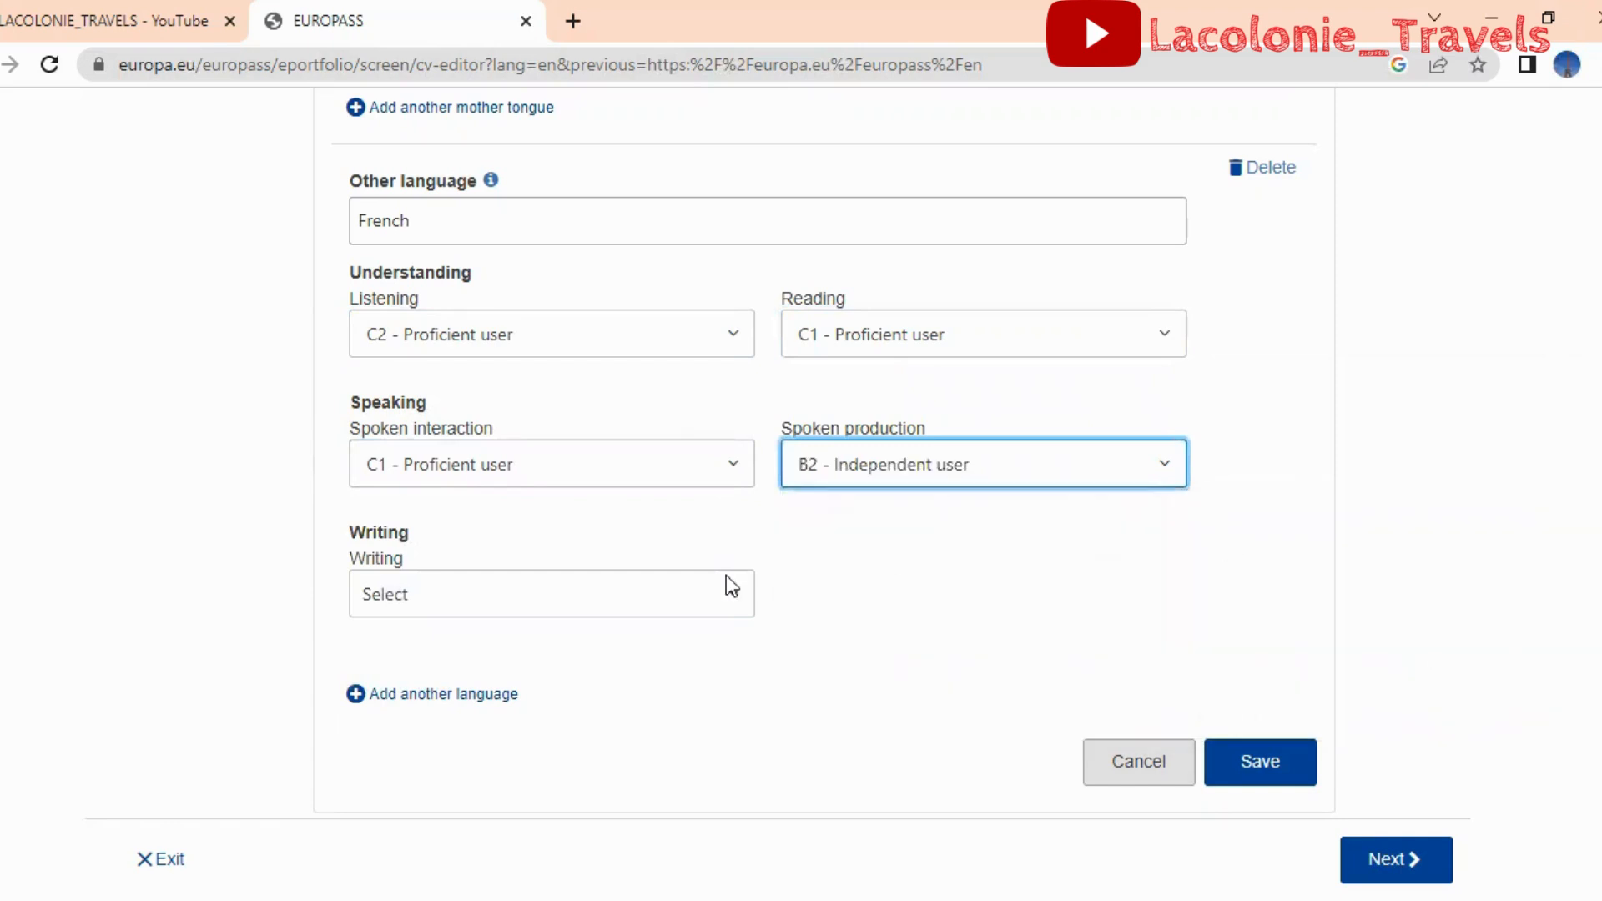
{"action": "left_click", "coordinate": [617, 597]}
{"action": "scroll", "coordinate": [1119, 762], "scroll_direction": "down", "scroll_amount": 3}
{"action": "left_click", "coordinate": [907, 768]}
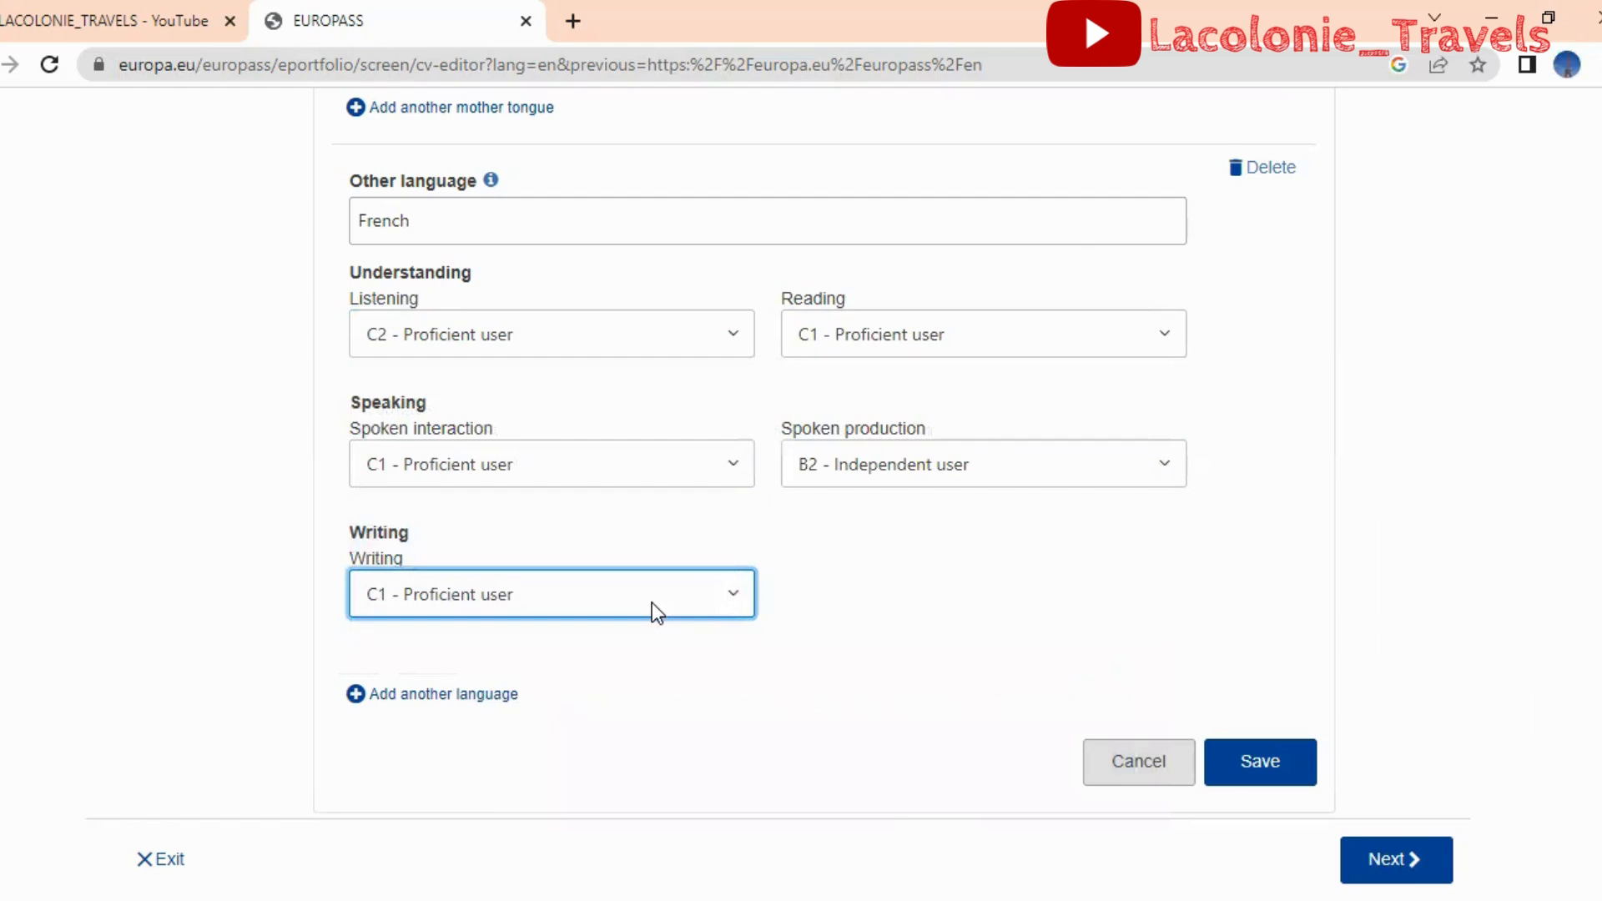
Add German as another language, with listening at A2 - Basic User and reading at B1 - Independent user
{"action": "left_click", "coordinate": [464, 697]}
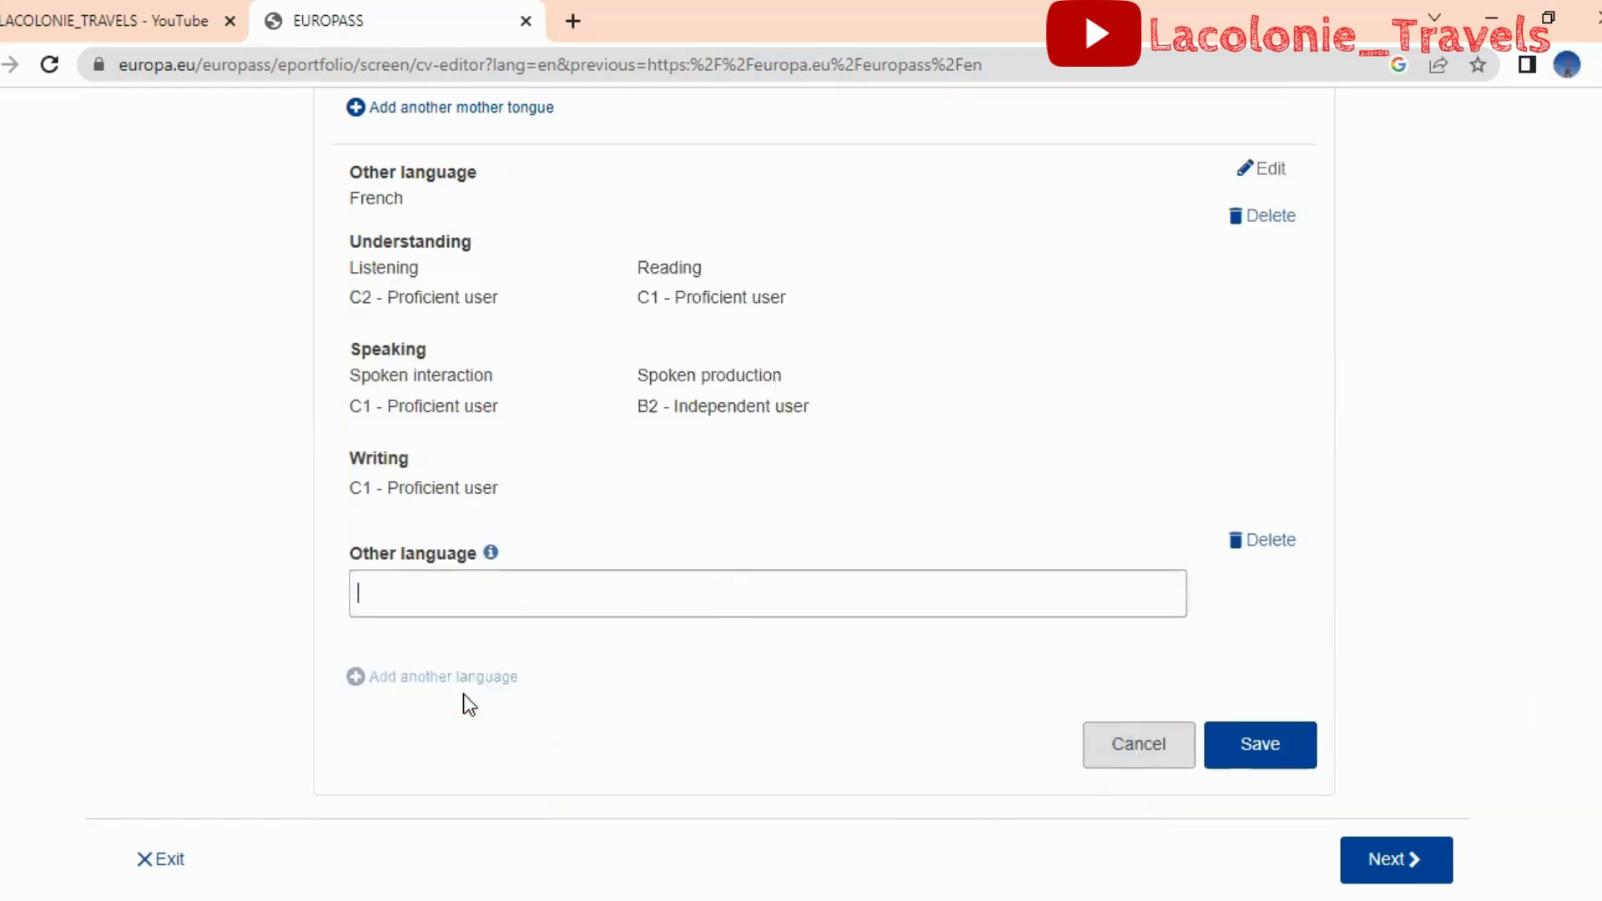
{"action": "type", "text": "GERMAN"}
{"action": "left_click", "coordinate": [622, 636]}
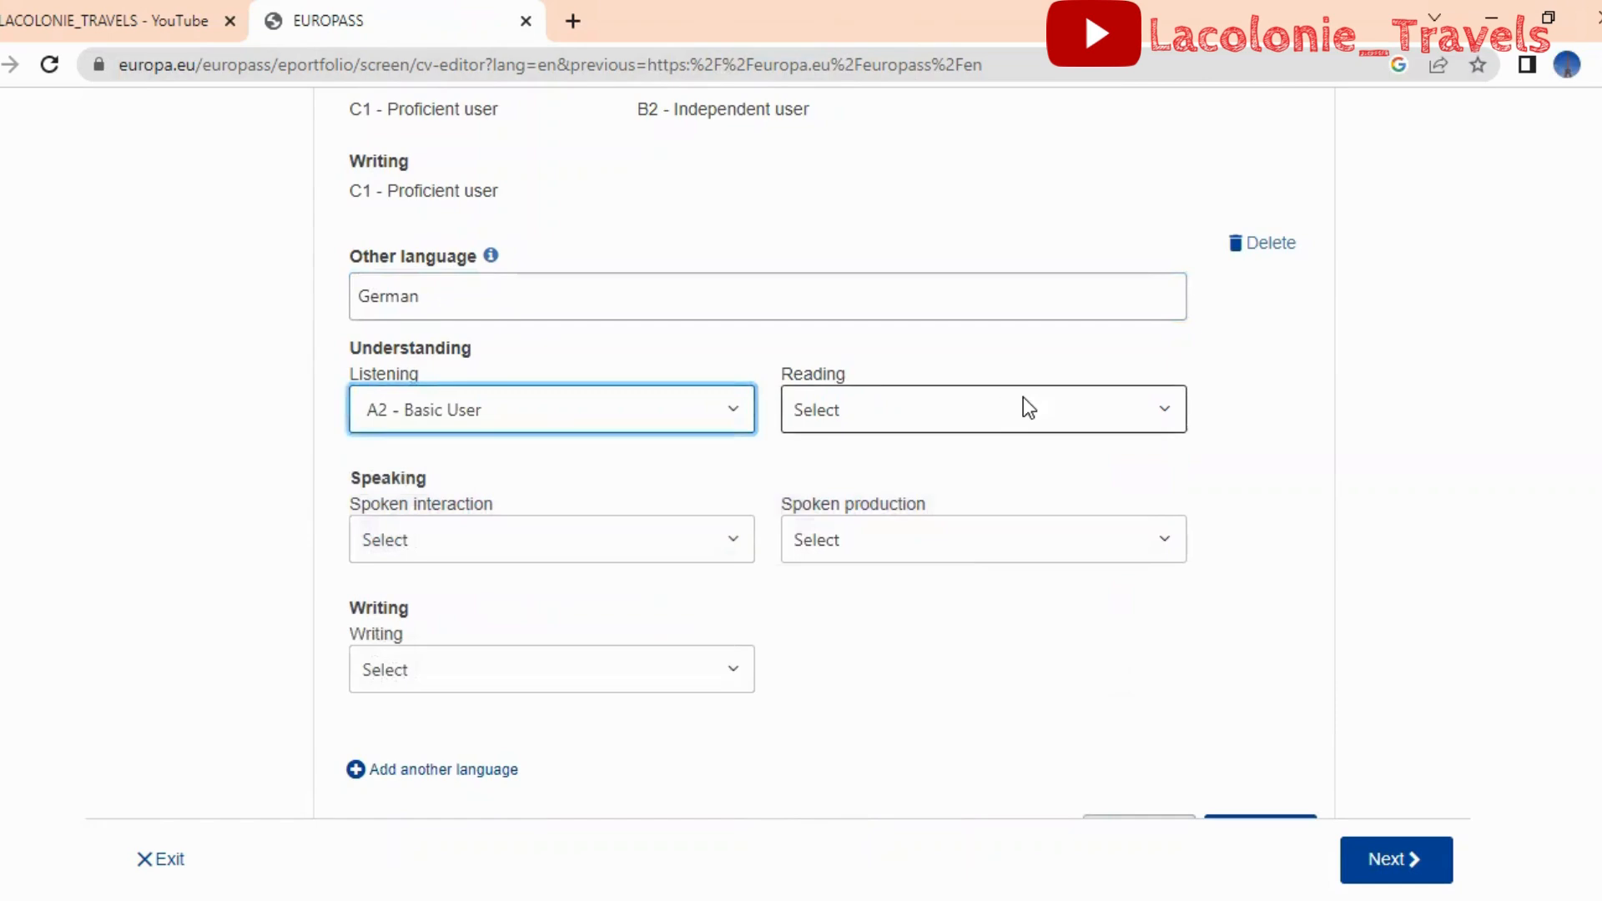
{"action": "left_click", "coordinate": [1023, 399]}
{"action": "left_click", "coordinate": [1179, 609]}
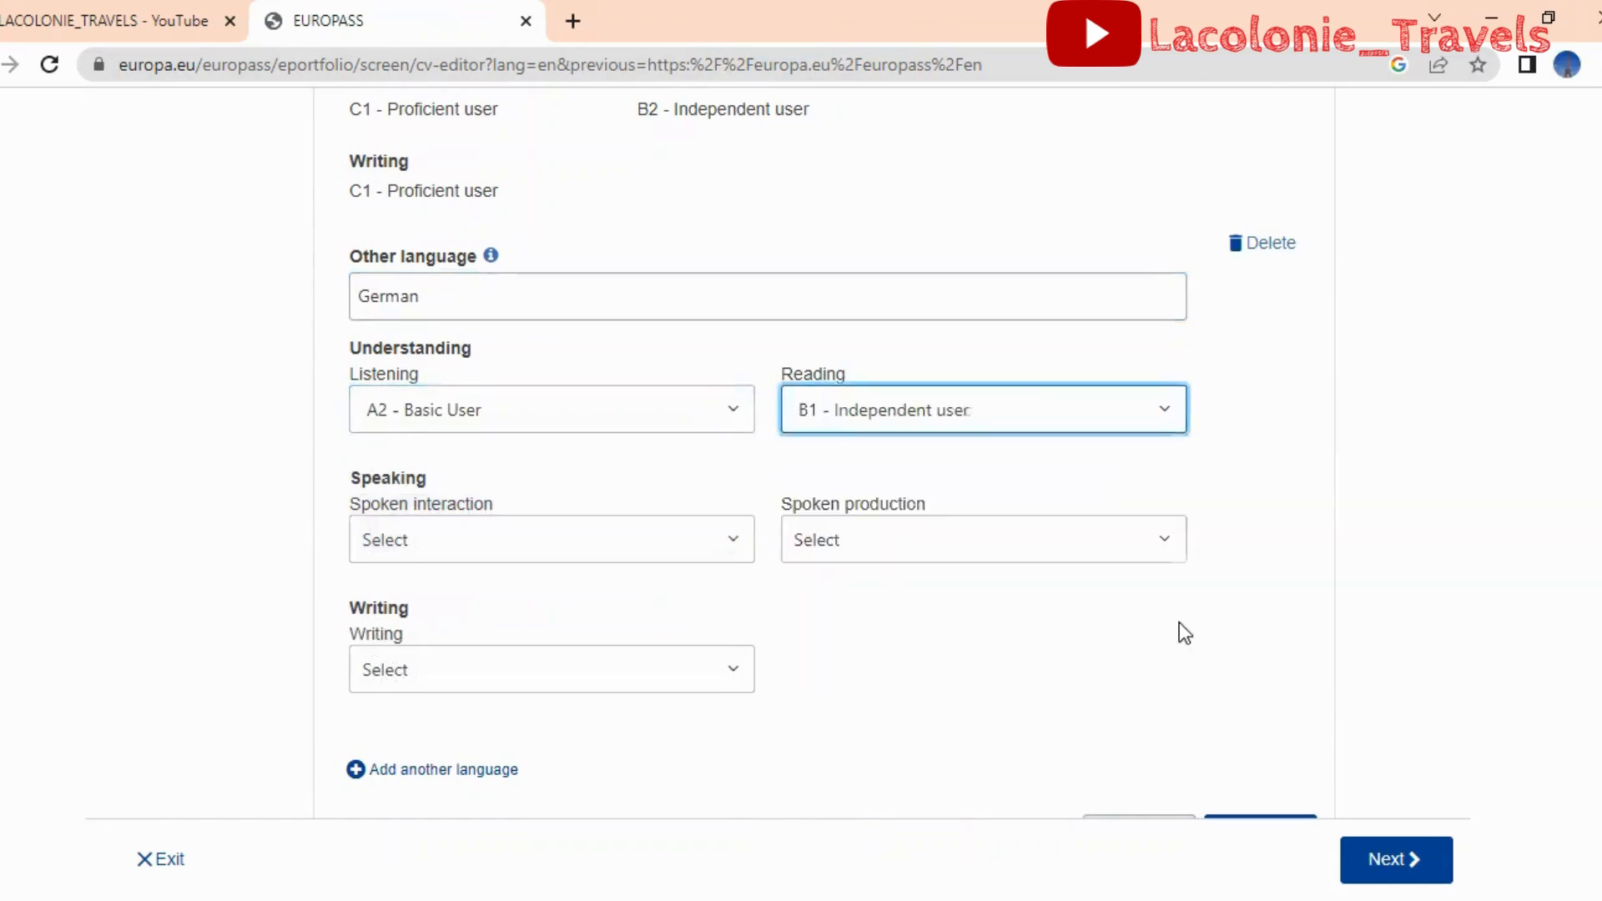
Set German spoken interaction, spoken production and writing to A2 - Basic User, and save the language skills
{"action": "left_click", "coordinate": [730, 551]}
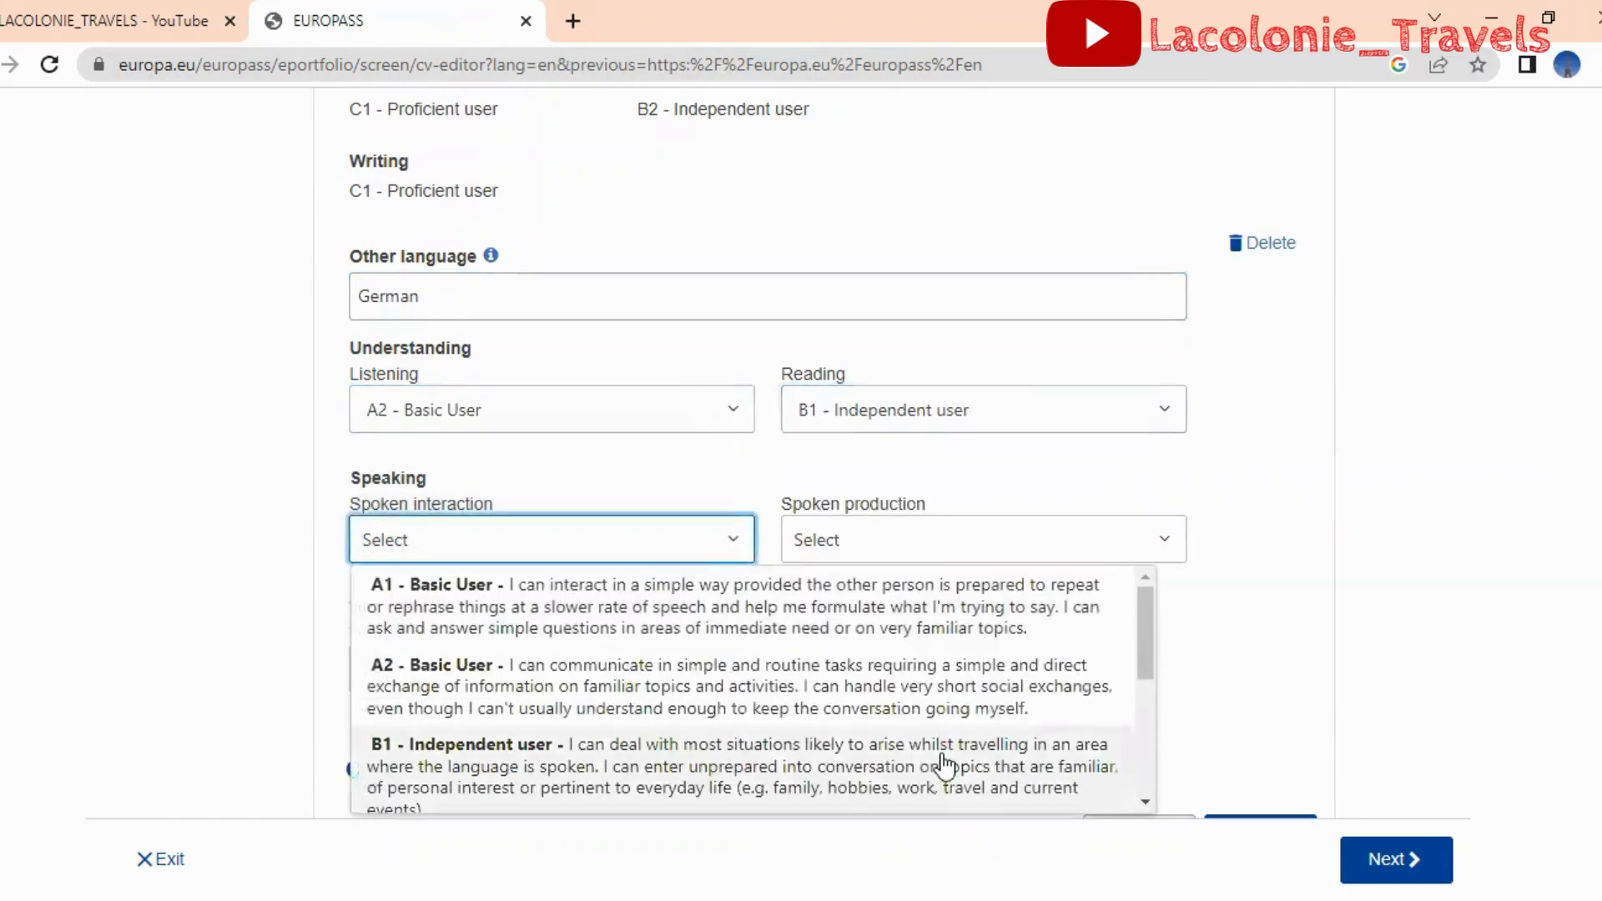
{"action": "left_click", "coordinate": [985, 686]}
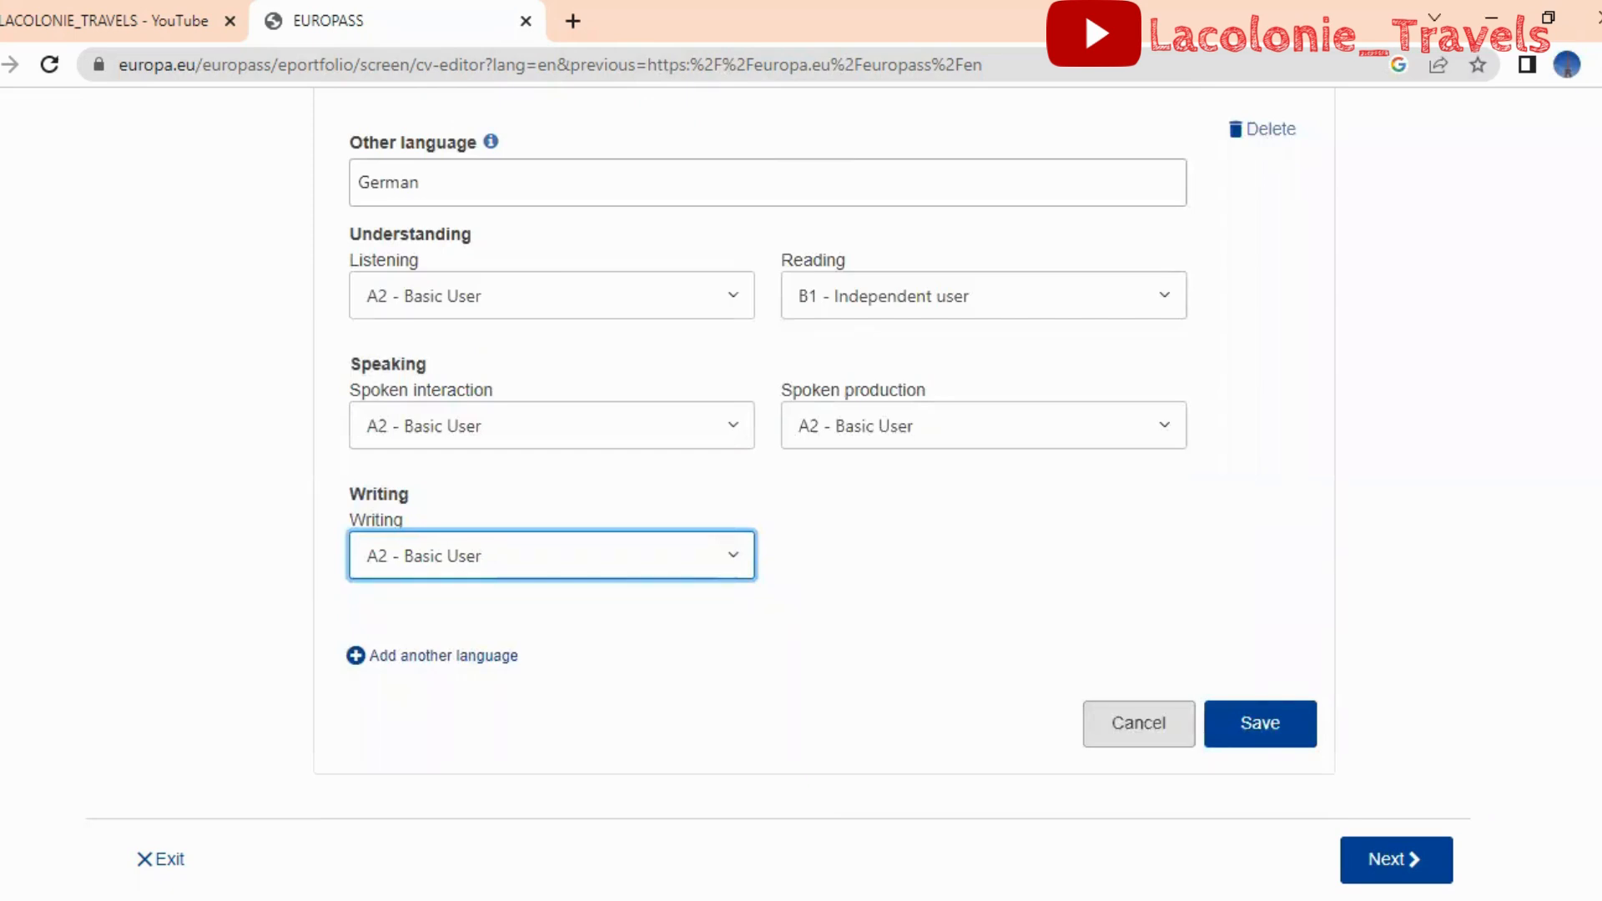
{"action": "left_click", "coordinate": [1270, 726]}
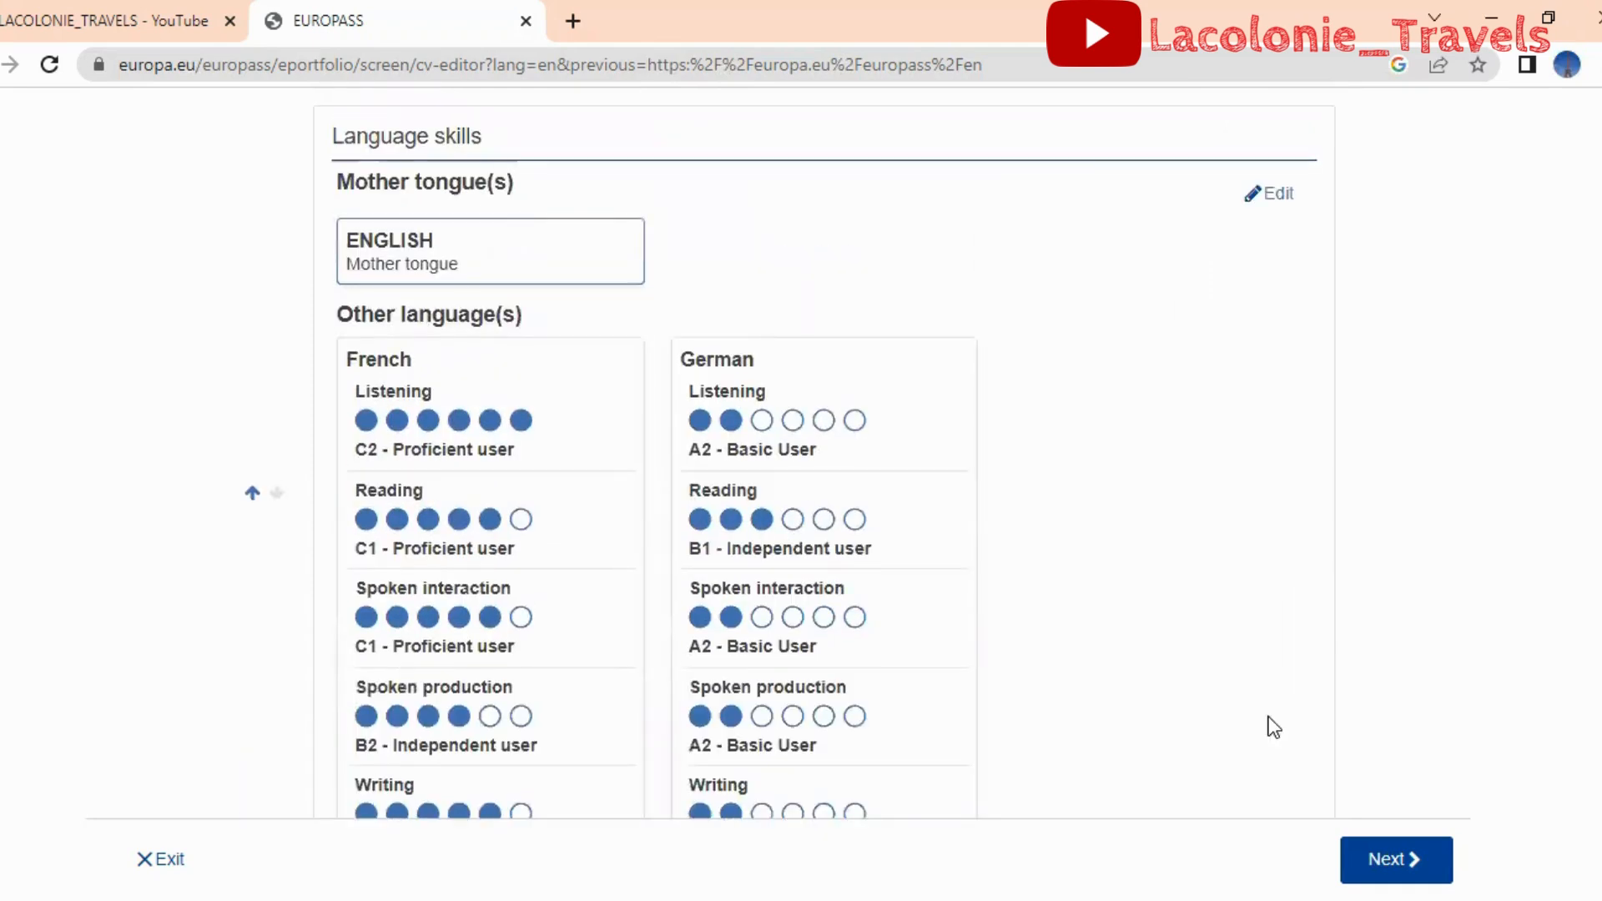
Add a Recommendations section with referee name, role MANAGER, e-mail and "I KNOW HIM FOR 8 YEARS AT THE UNIVERSITY DURING MY UNDERGRADUATE AND MASTERS STUDIES."
{"action": "scroll", "coordinate": [1275, 726], "scroll_direction": "down", "scroll_amount": 3}
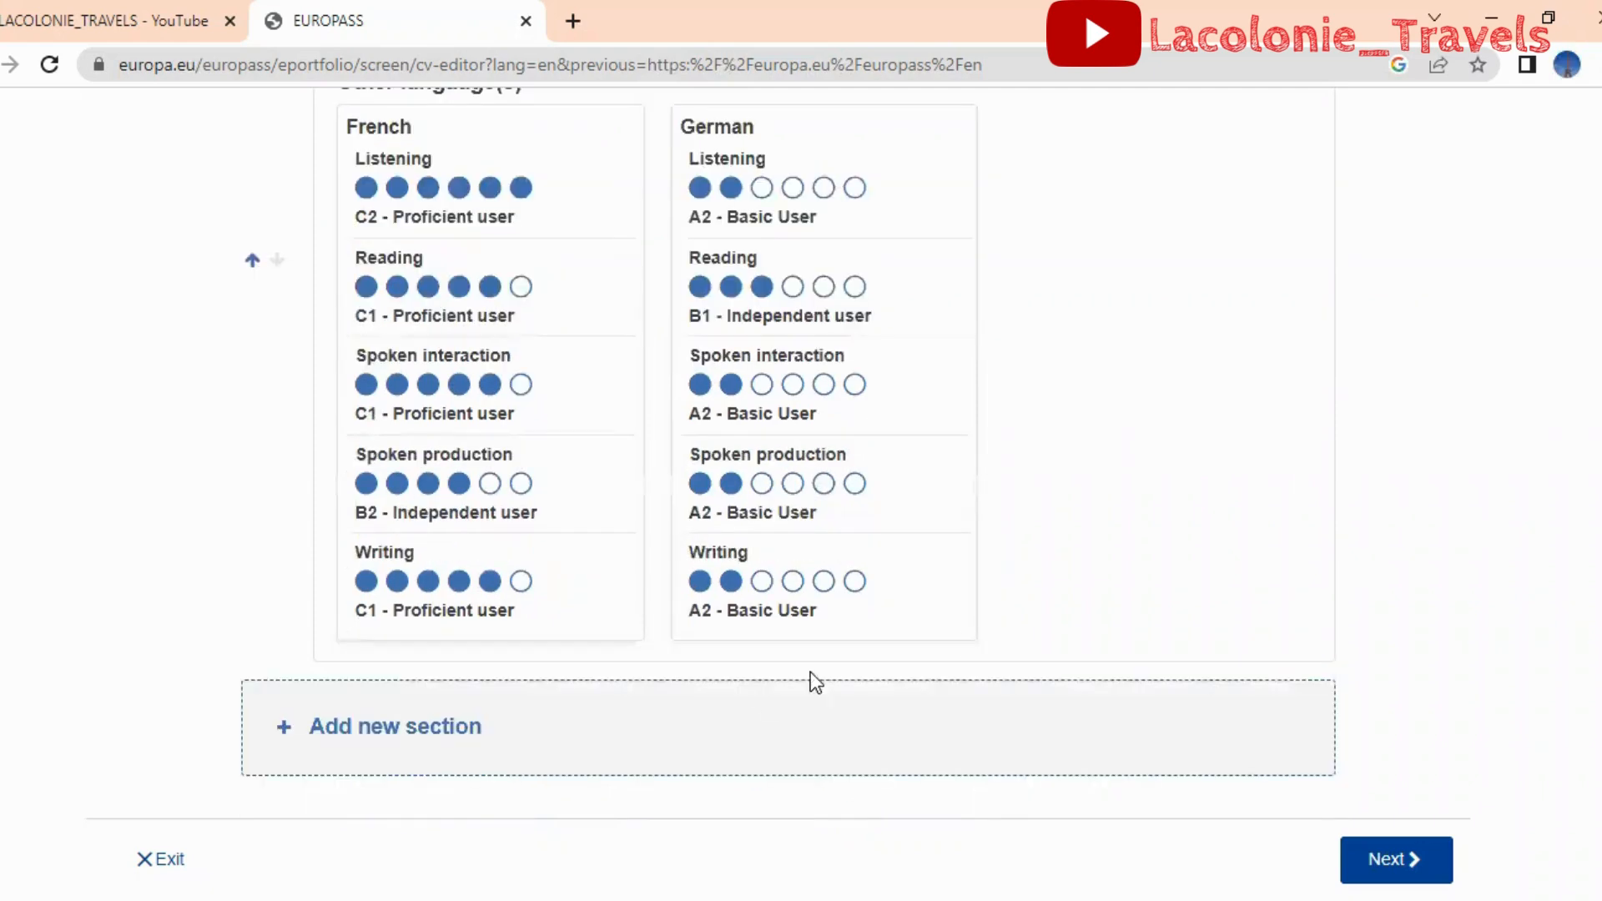
{"action": "left_click", "coordinate": [417, 731]}
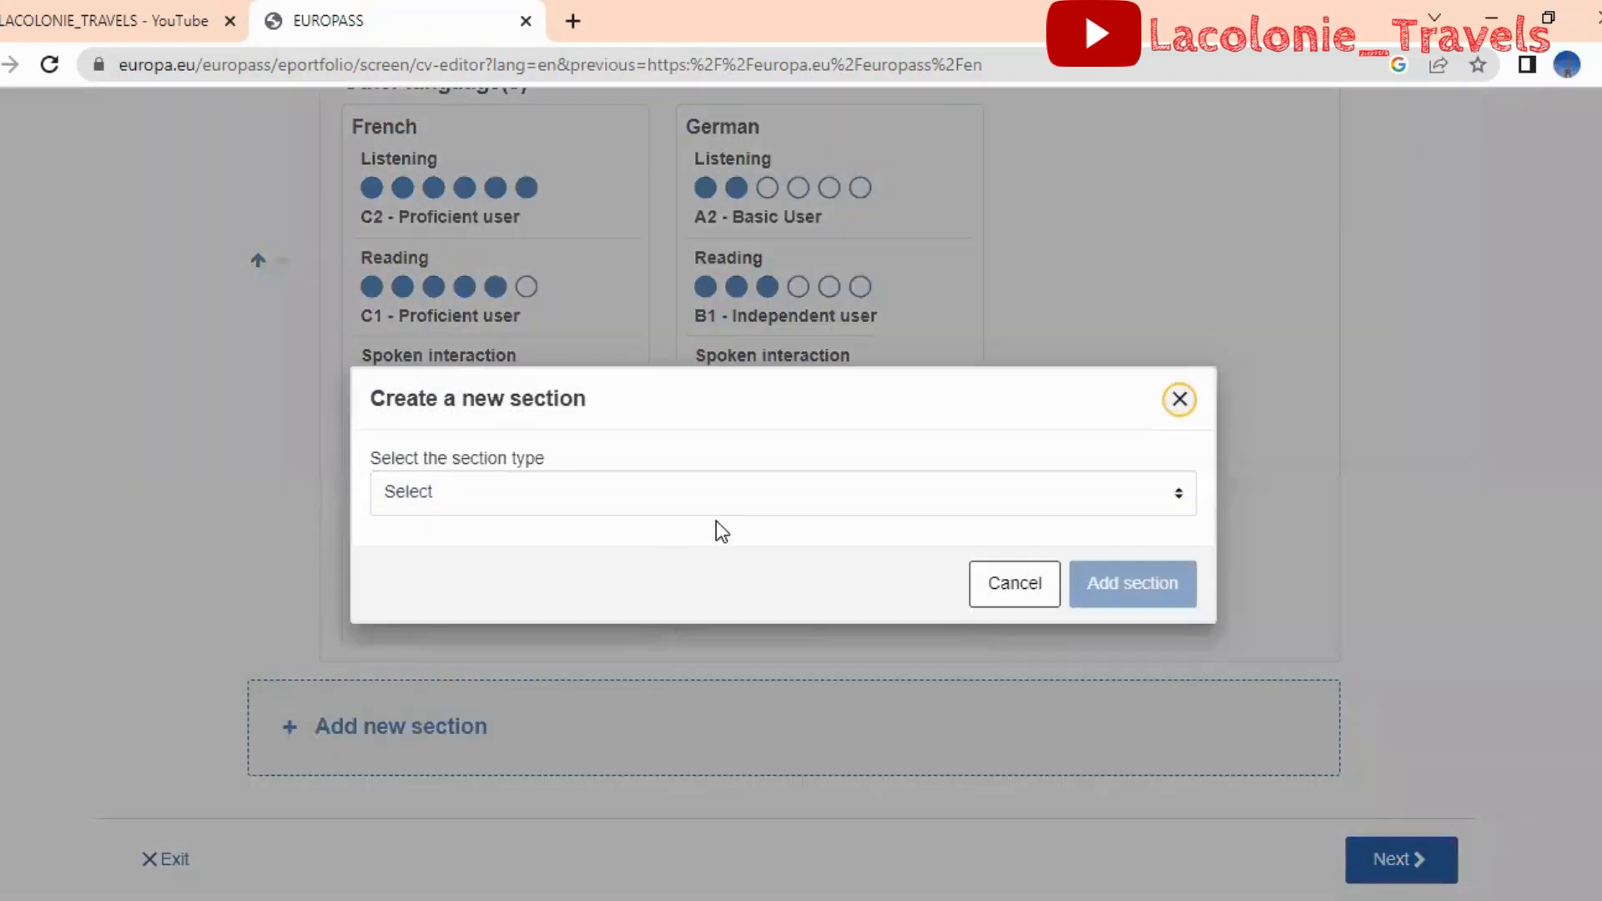
{"action": "left_click", "coordinate": [740, 494]}
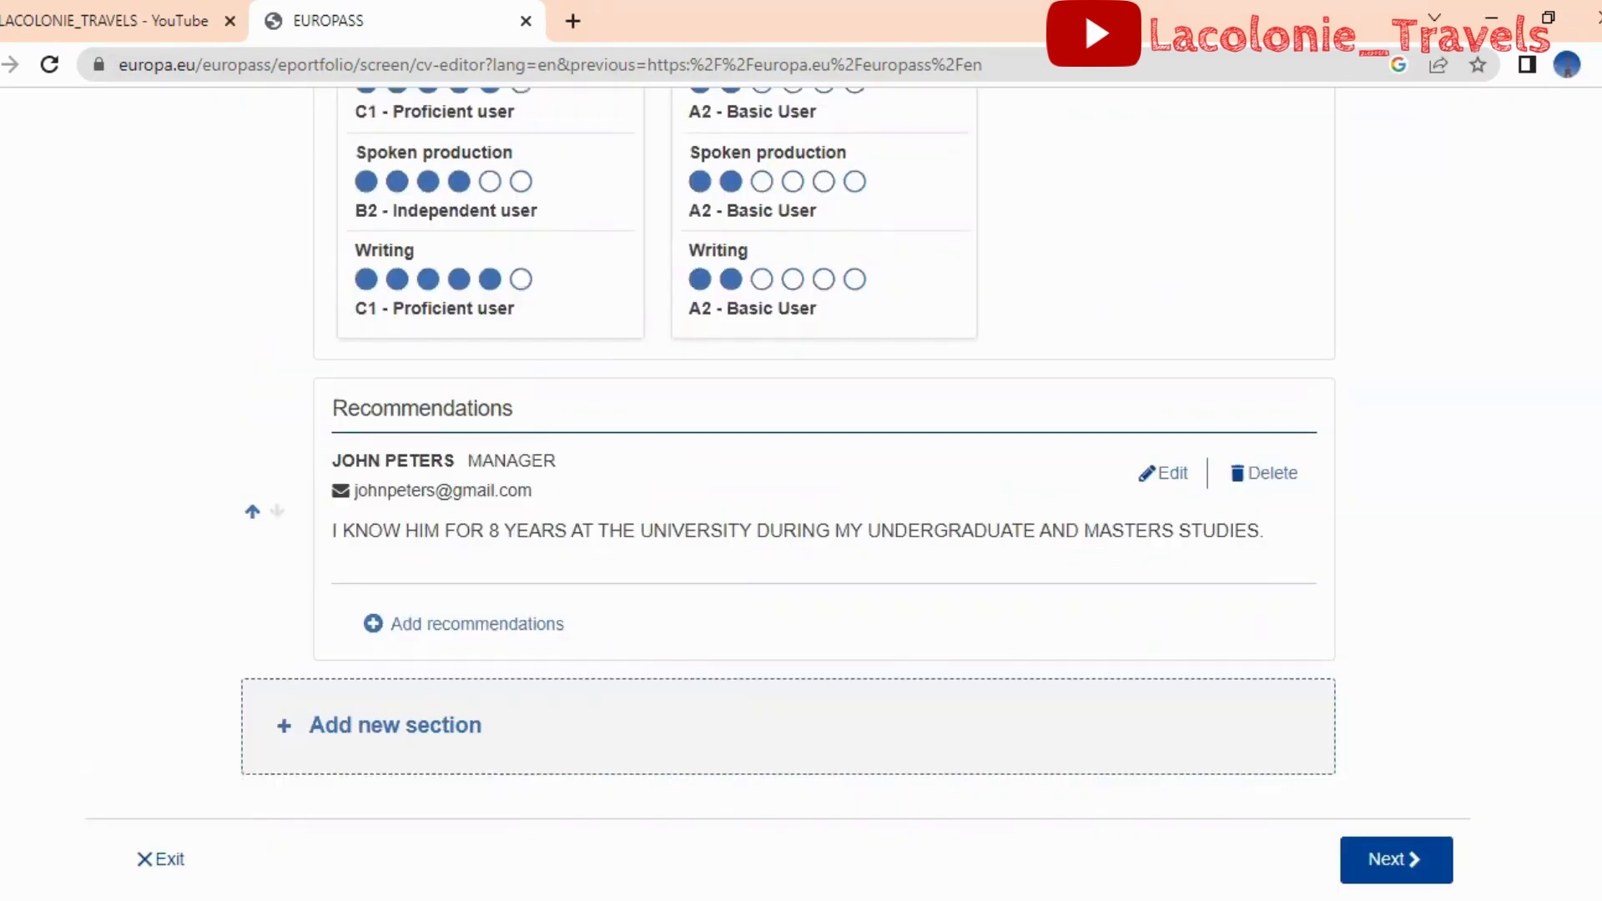
Proceed to the template selection, preview the template with the grey side column, and choose the one with the blue border
{"action": "left_click", "coordinate": [1411, 860]}
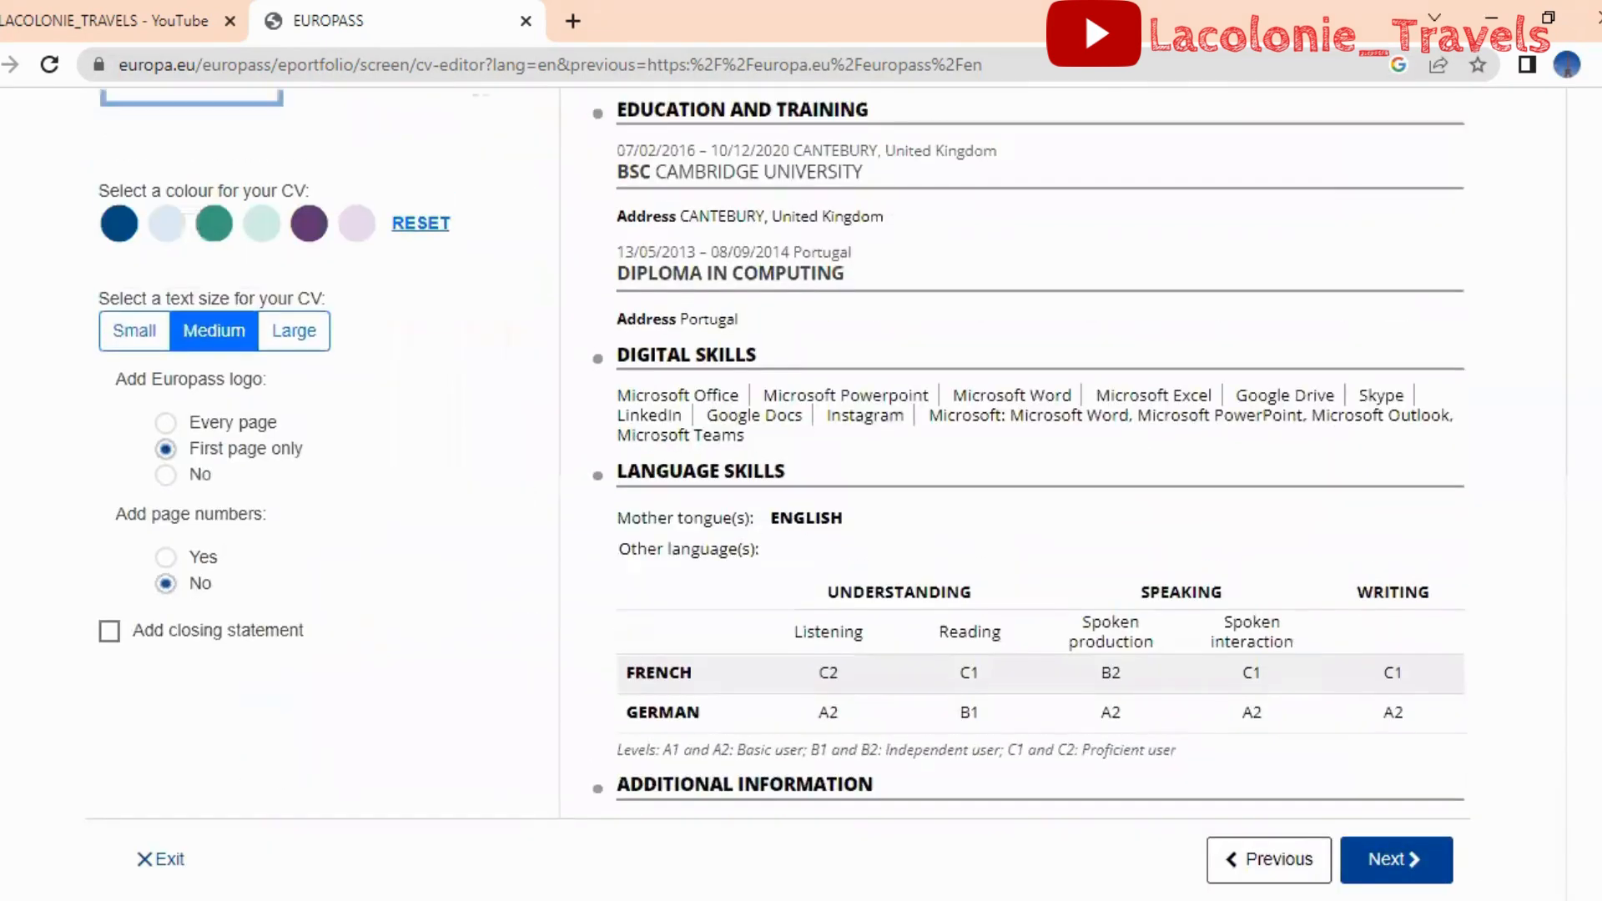
{"action": "scroll", "coordinate": [783, 453], "scroll_direction": "up", "scroll_amount": 4}
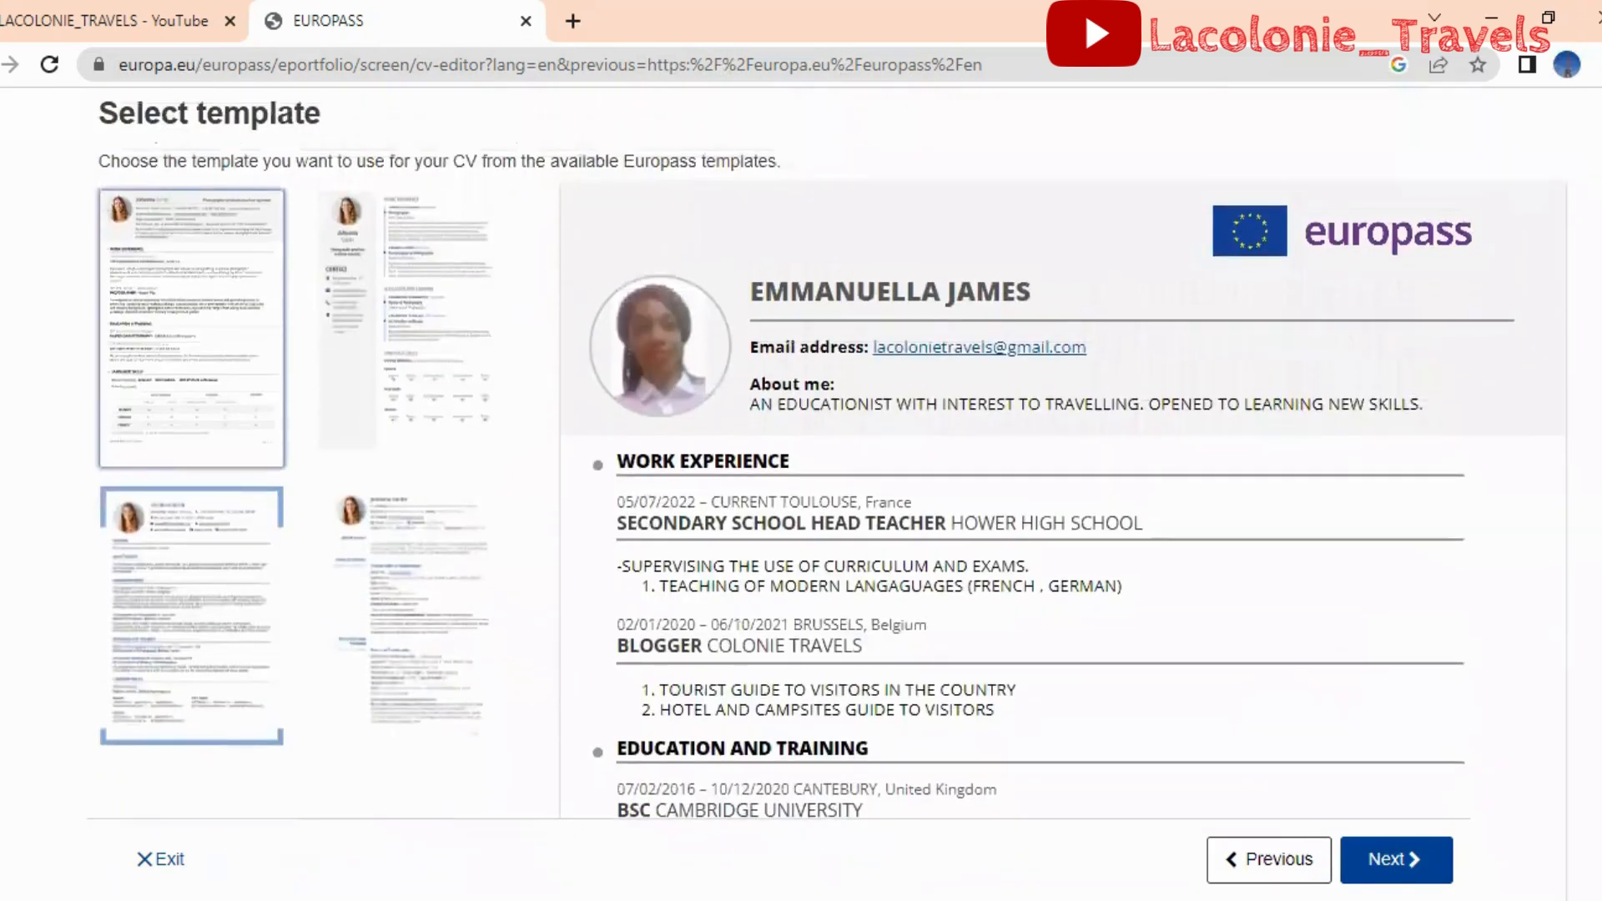
{"action": "scroll", "coordinate": [783, 453], "scroll_direction": "down", "scroll_amount": 1}
{"action": "scroll", "coordinate": [754, 404], "scroll_direction": "up", "scroll_amount": 2}
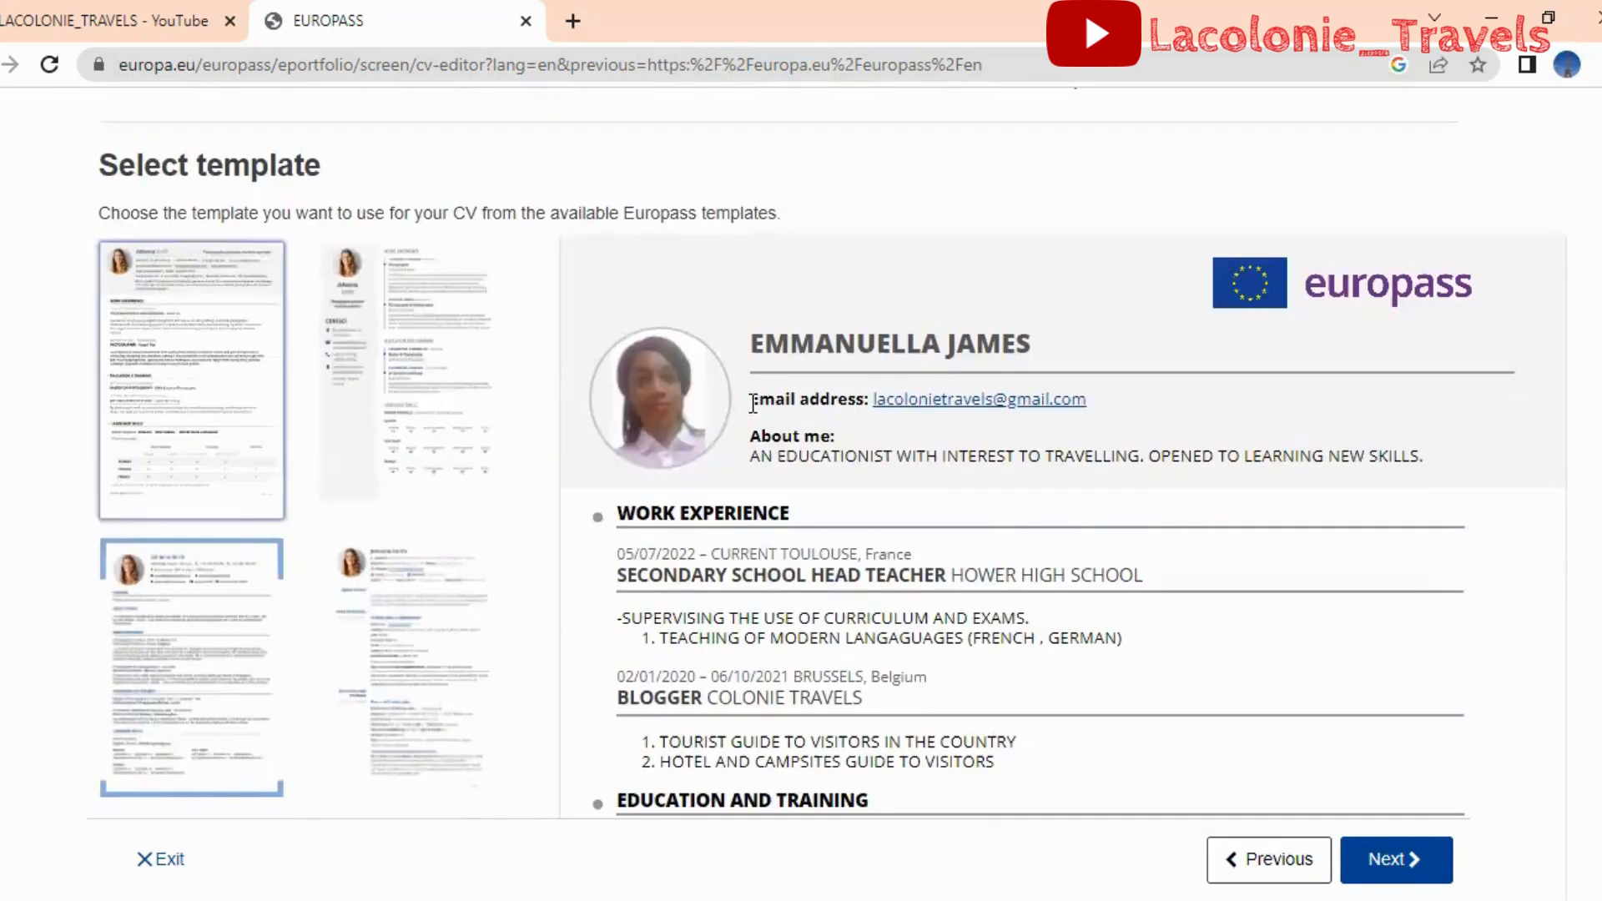
{"action": "left_click", "coordinate": [447, 369]}
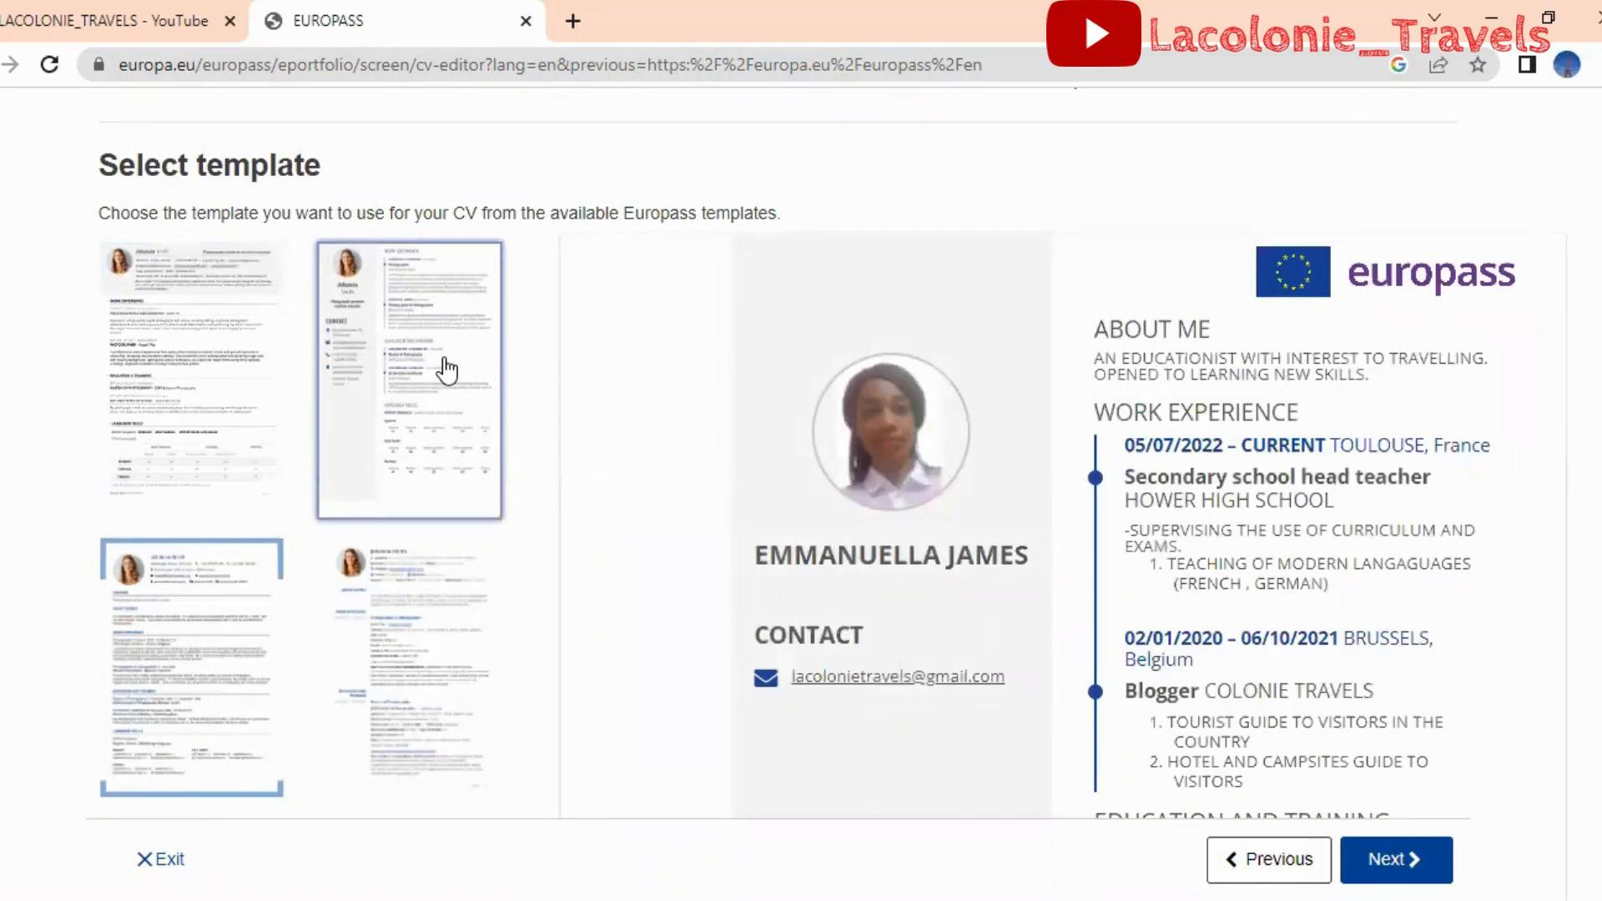
{"action": "left_click", "coordinate": [163, 636]}
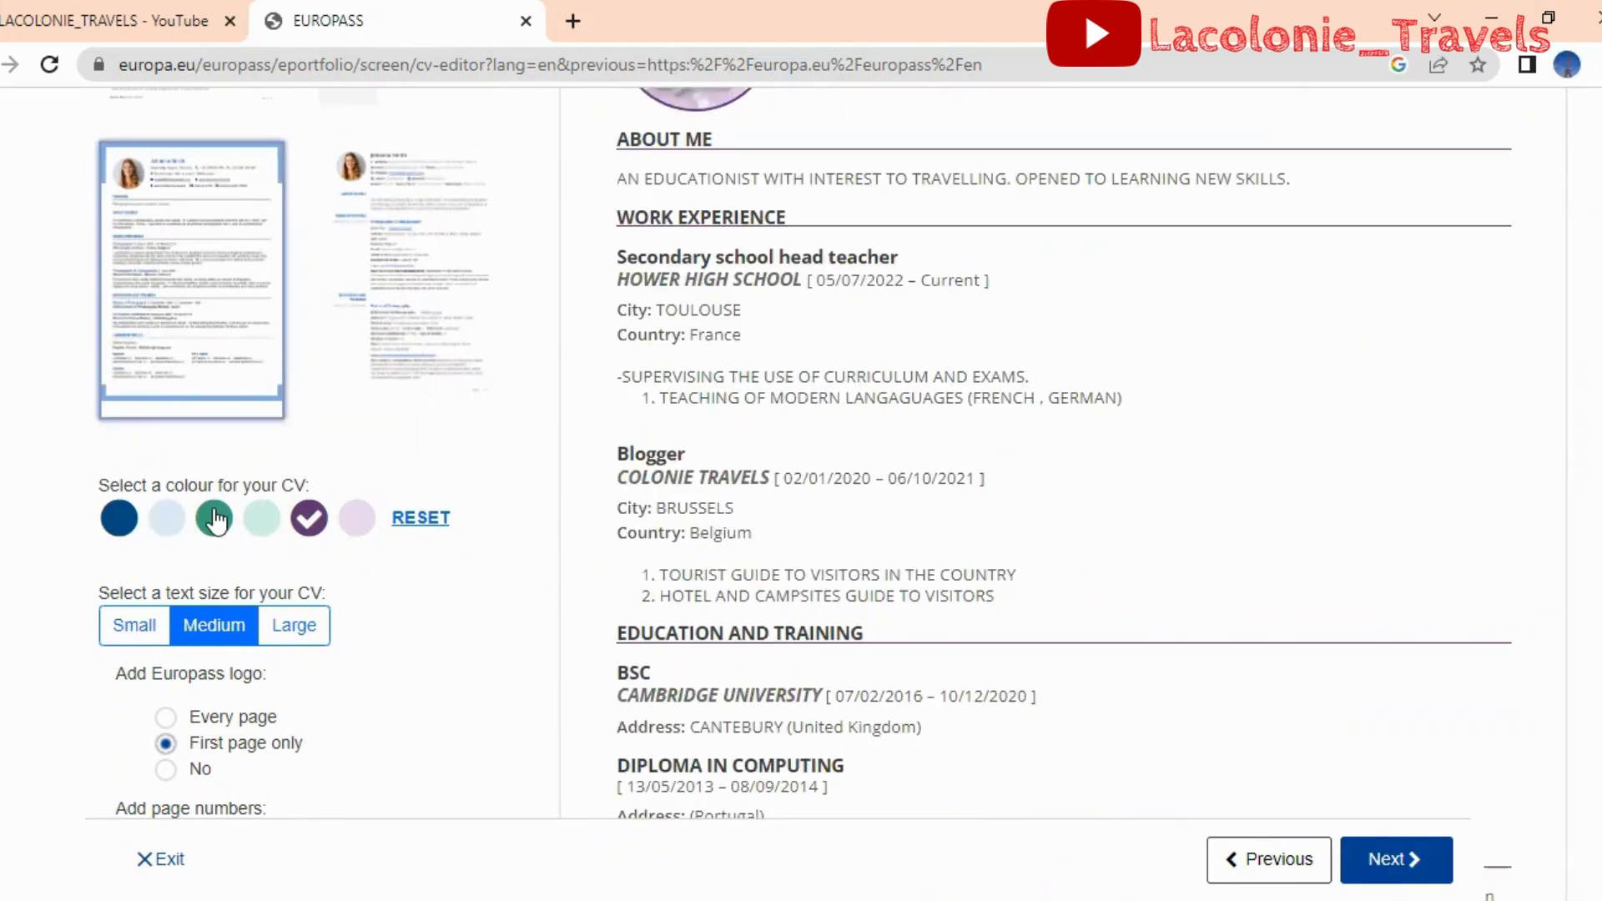
Set the CV colour to dark green, try the Large text size and set it back to Medium
{"action": "left_click", "coordinate": [214, 520]}
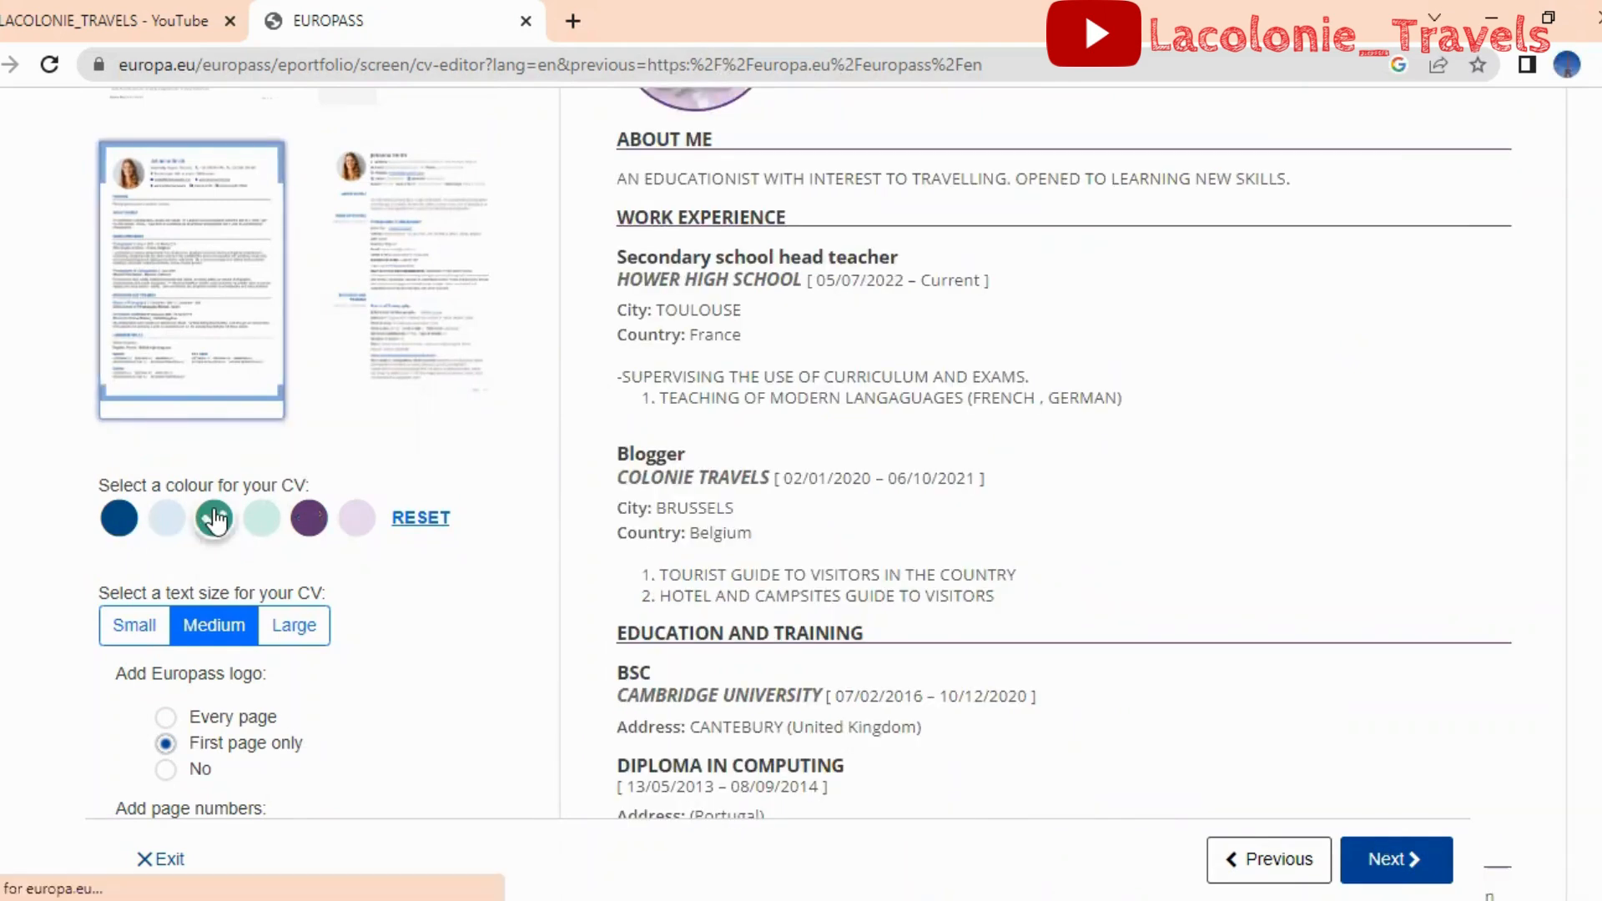
{"action": "scroll", "coordinate": [801, 484], "scroll_direction": "down", "scroll_amount": 2}
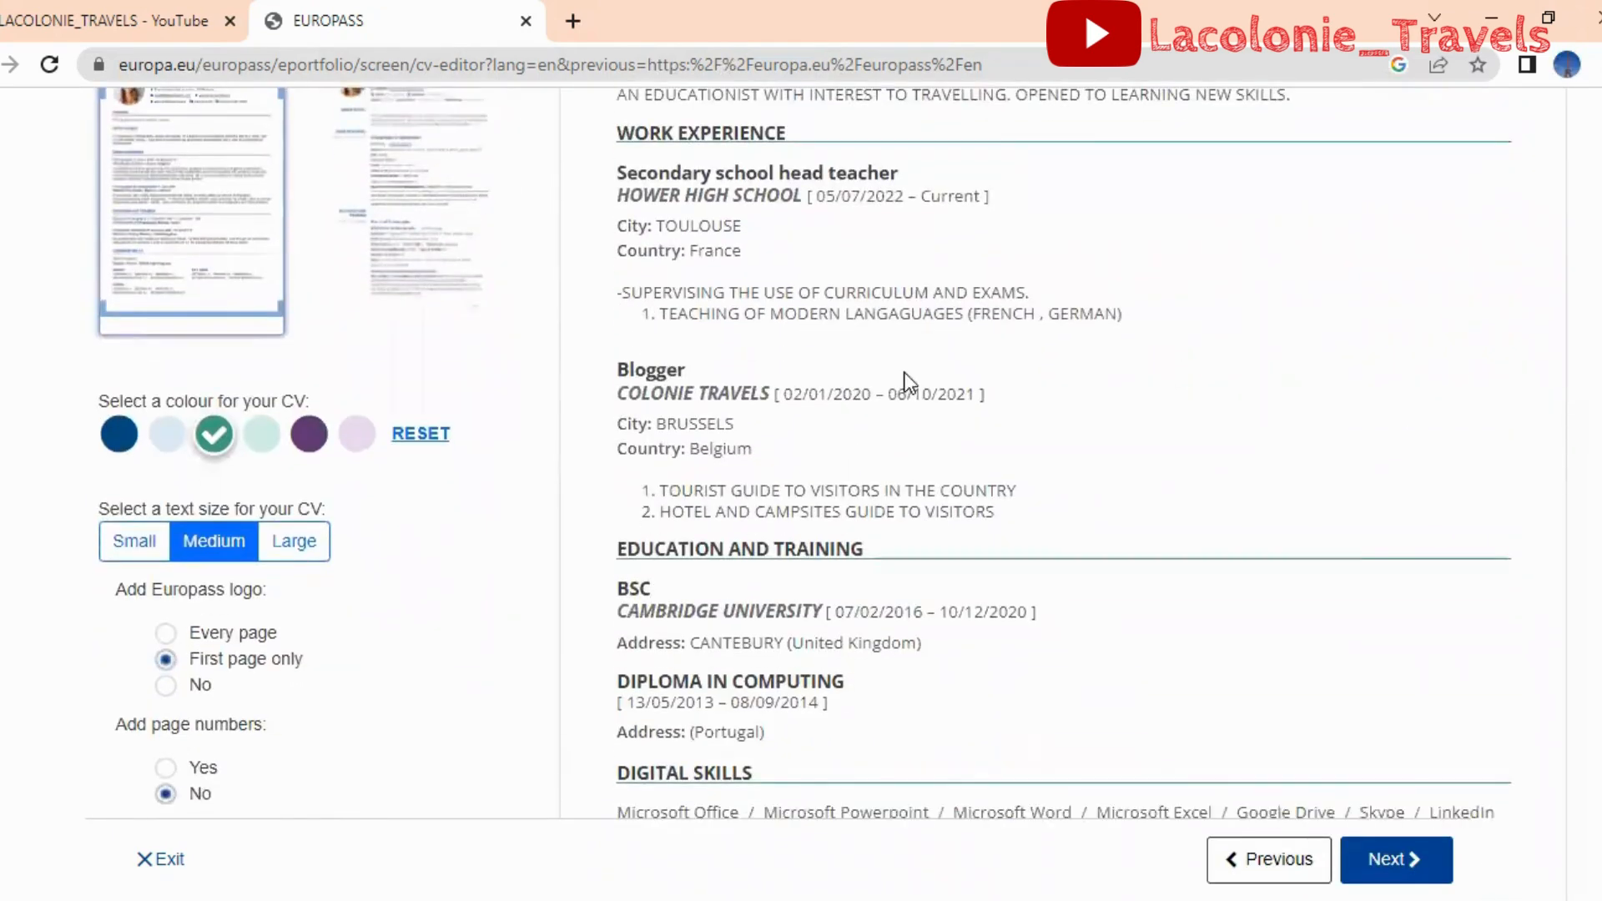
{"action": "left_click", "coordinate": [306, 553]}
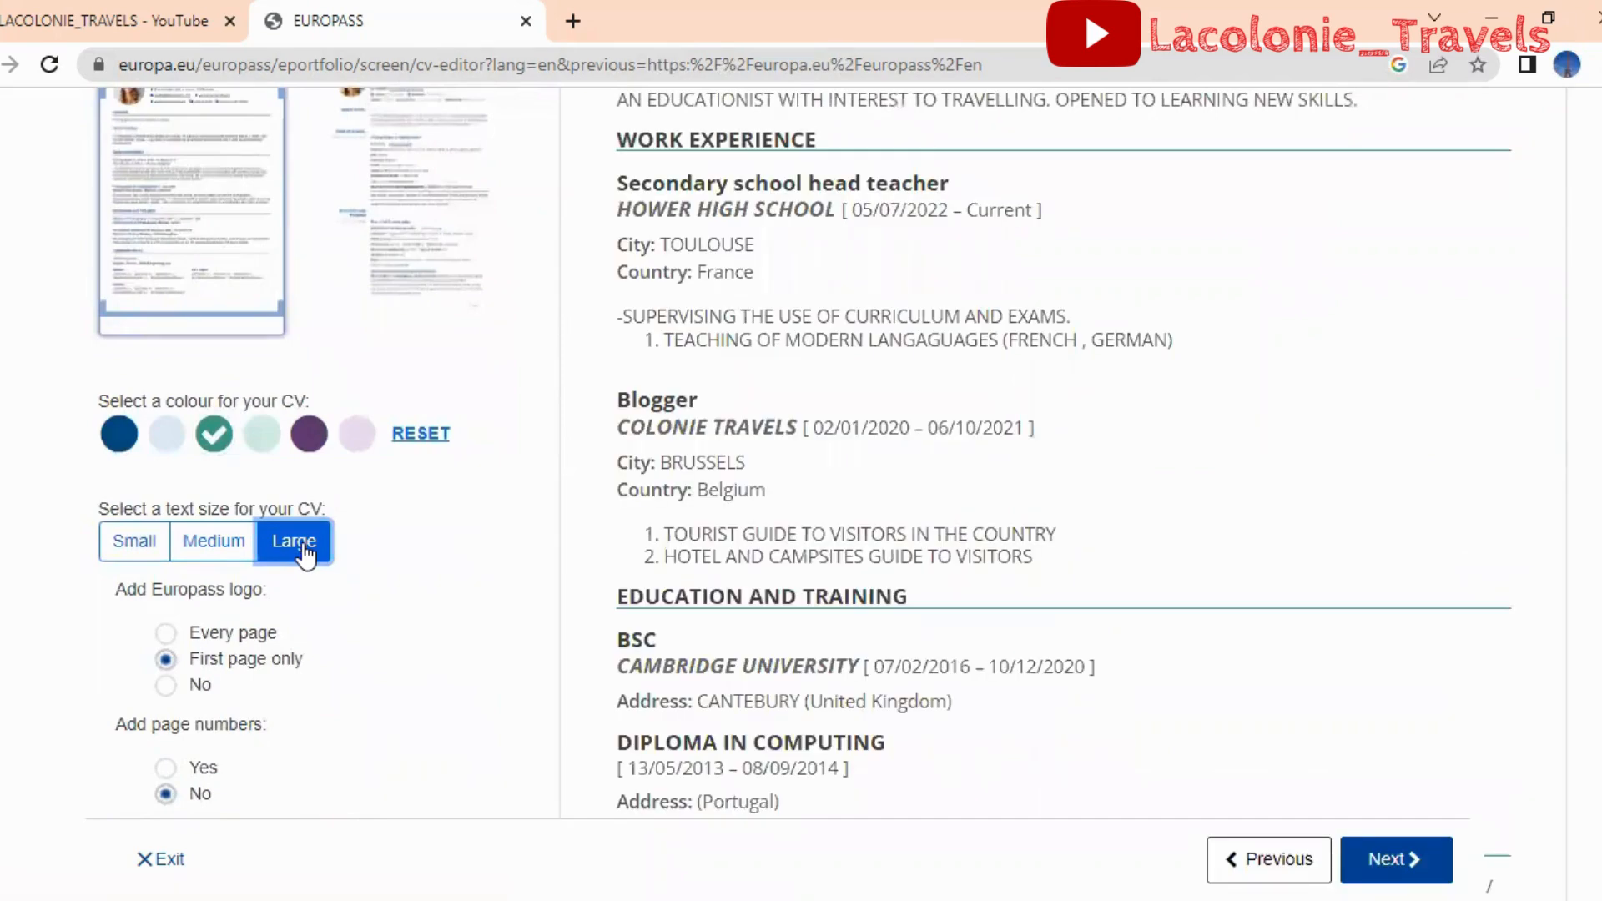
{"action": "left_click", "coordinate": [213, 547]}
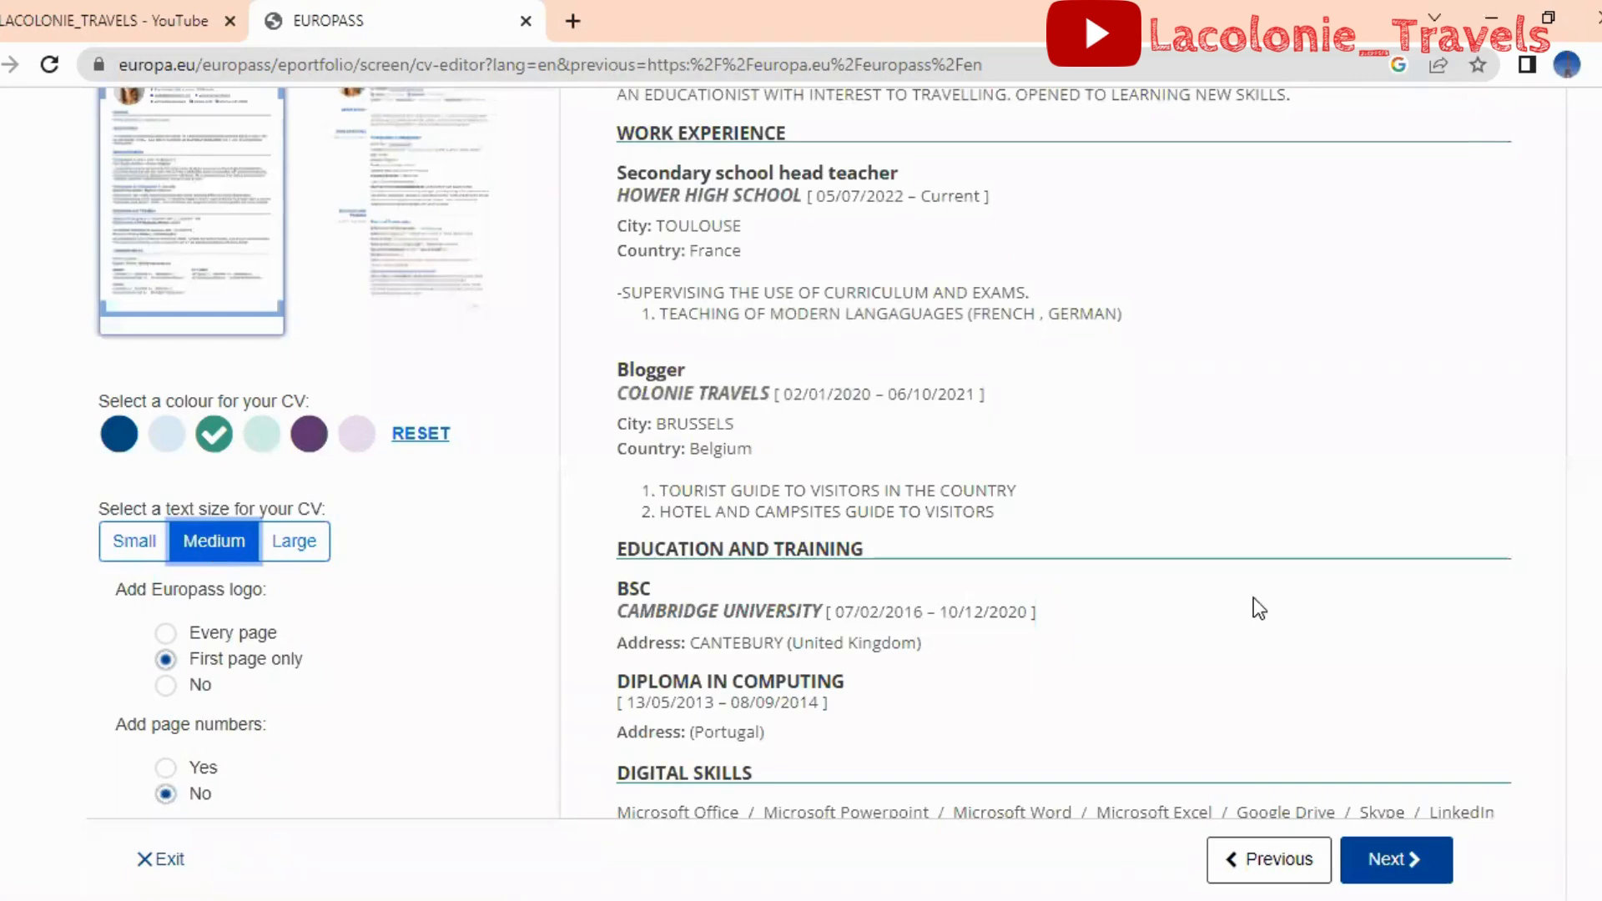
Set both the Europass logo and the page numbers to No, and review the CV preview down to the recommendations
{"action": "scroll", "coordinate": [1157, 468], "scroll_direction": "down", "scroll_amount": 2}
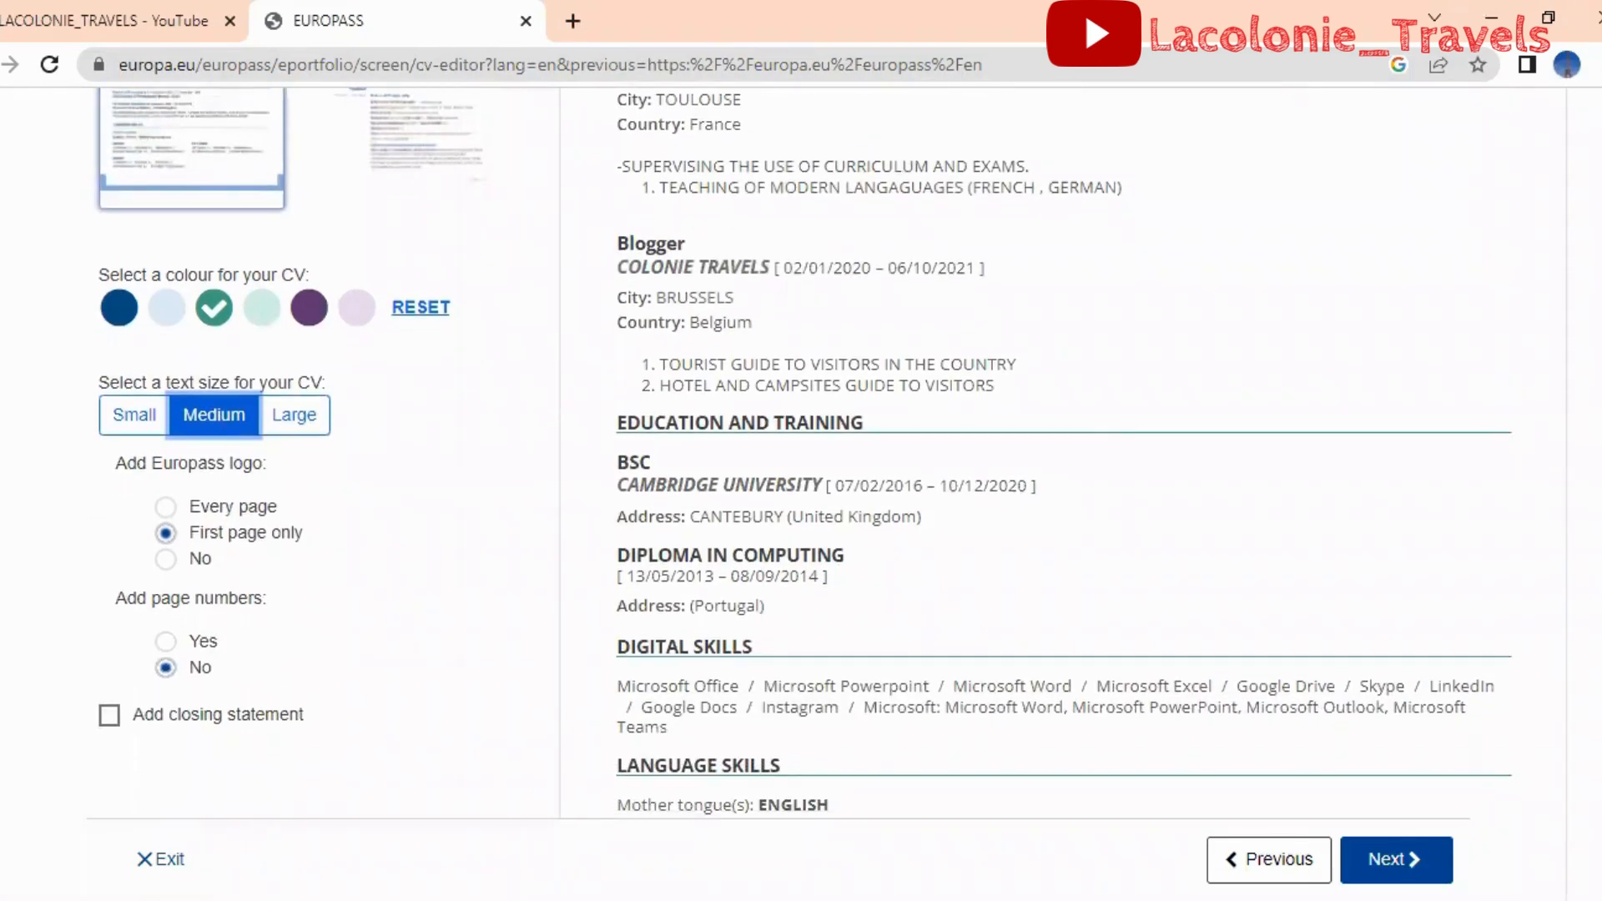
{"action": "left_click", "coordinate": [200, 559]}
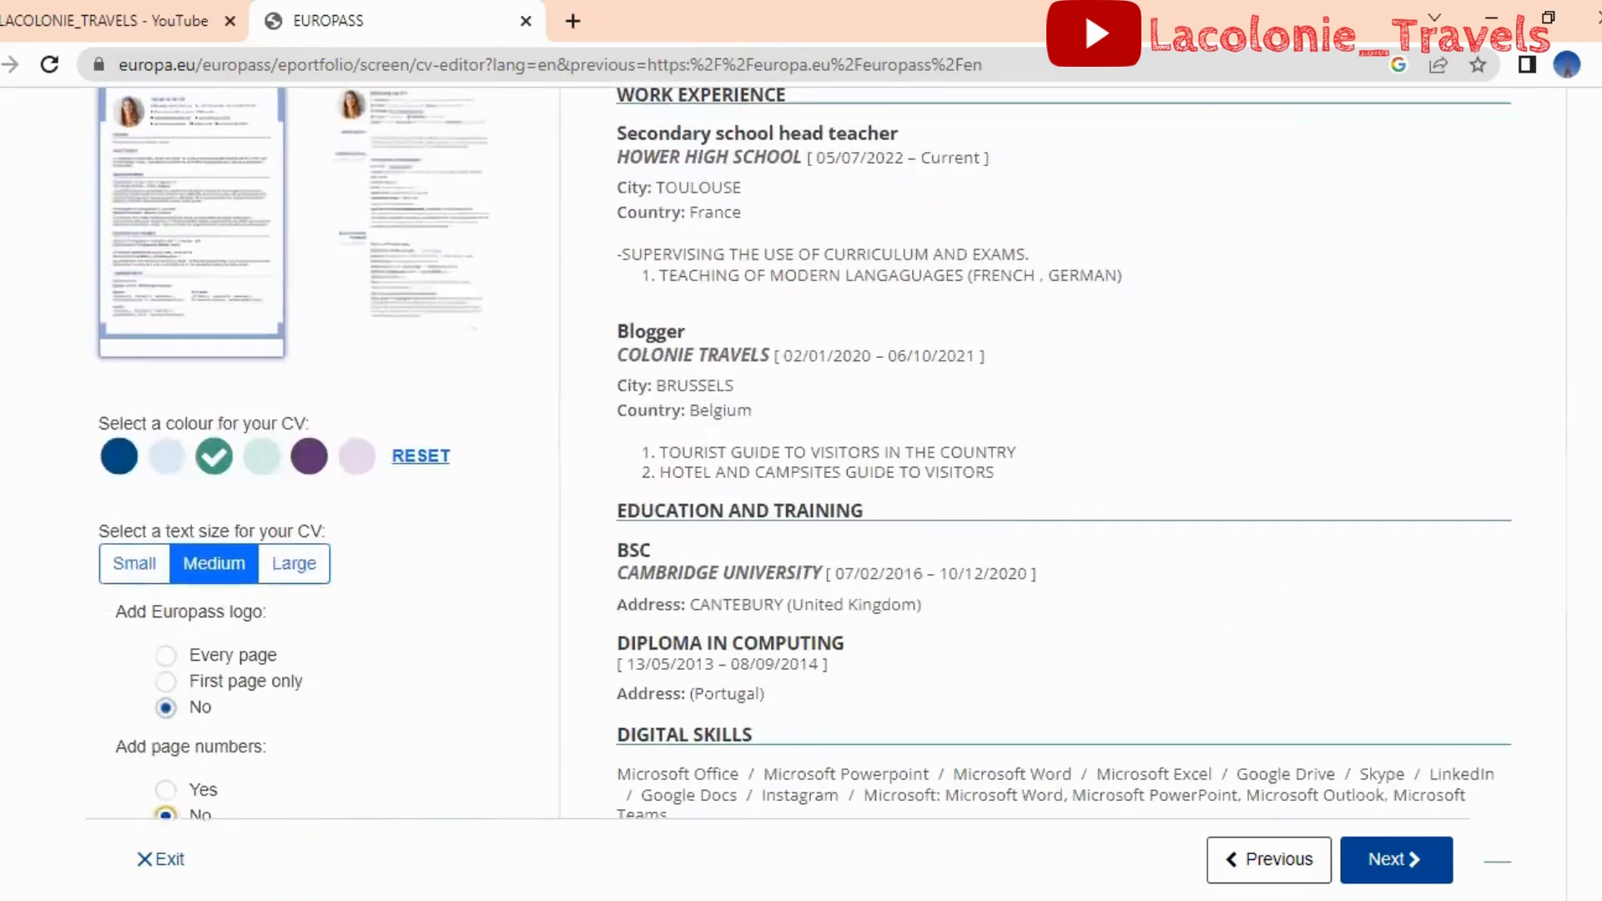
{"action": "scroll", "coordinate": [801, 468], "scroll_direction": "down", "scroll_amount": 4}
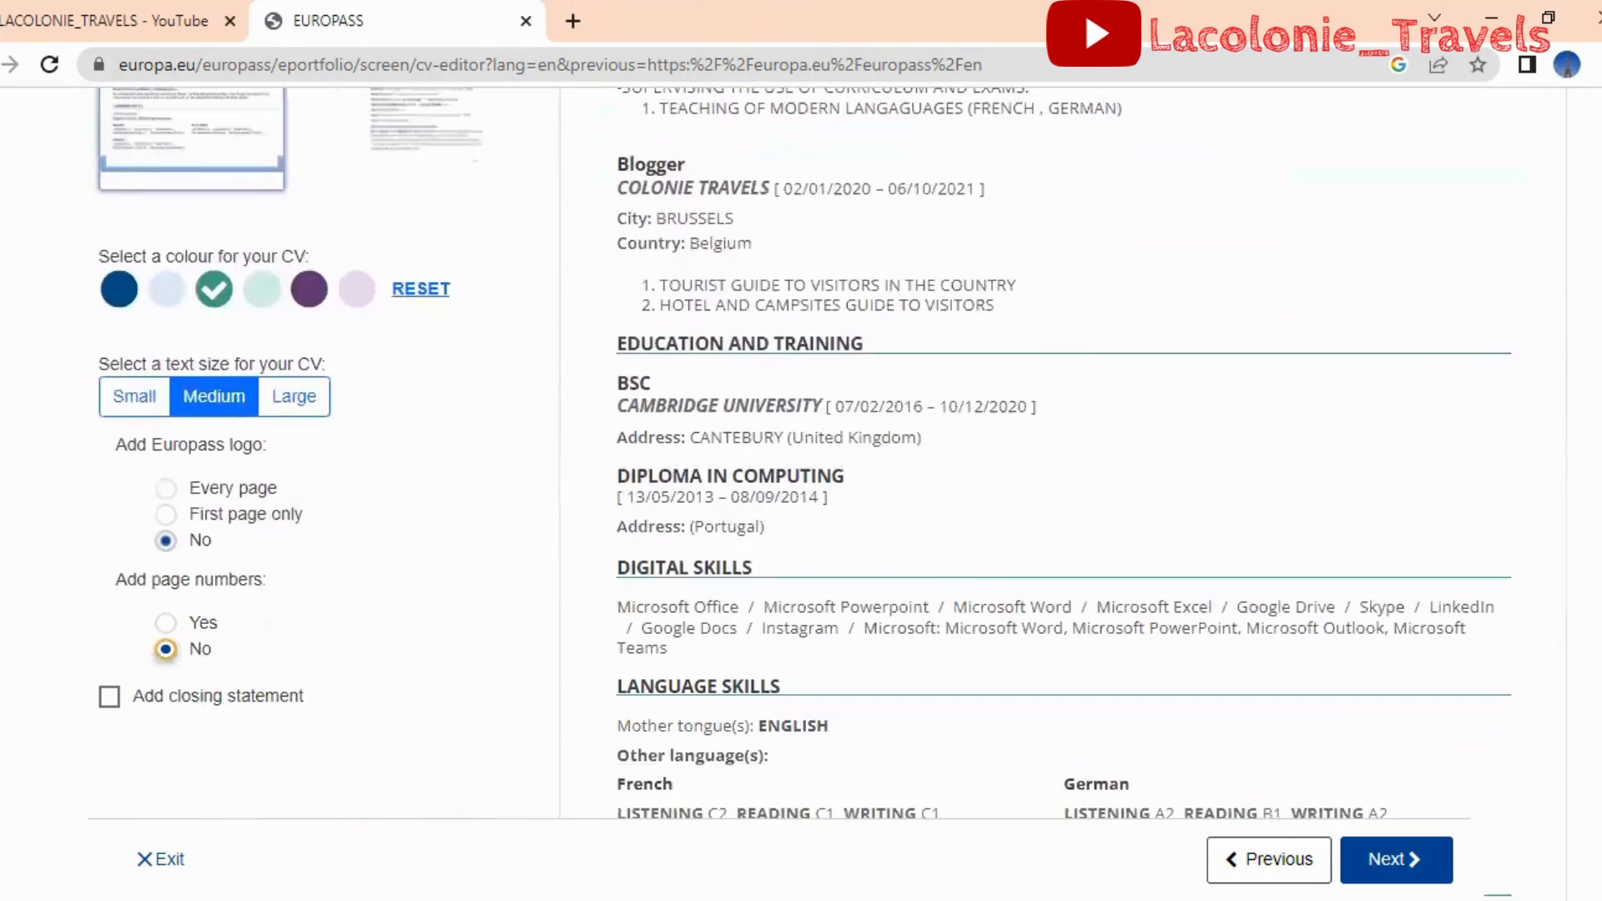
{"action": "scroll", "coordinate": [801, 468], "scroll_direction": "down", "scroll_amount": 3}
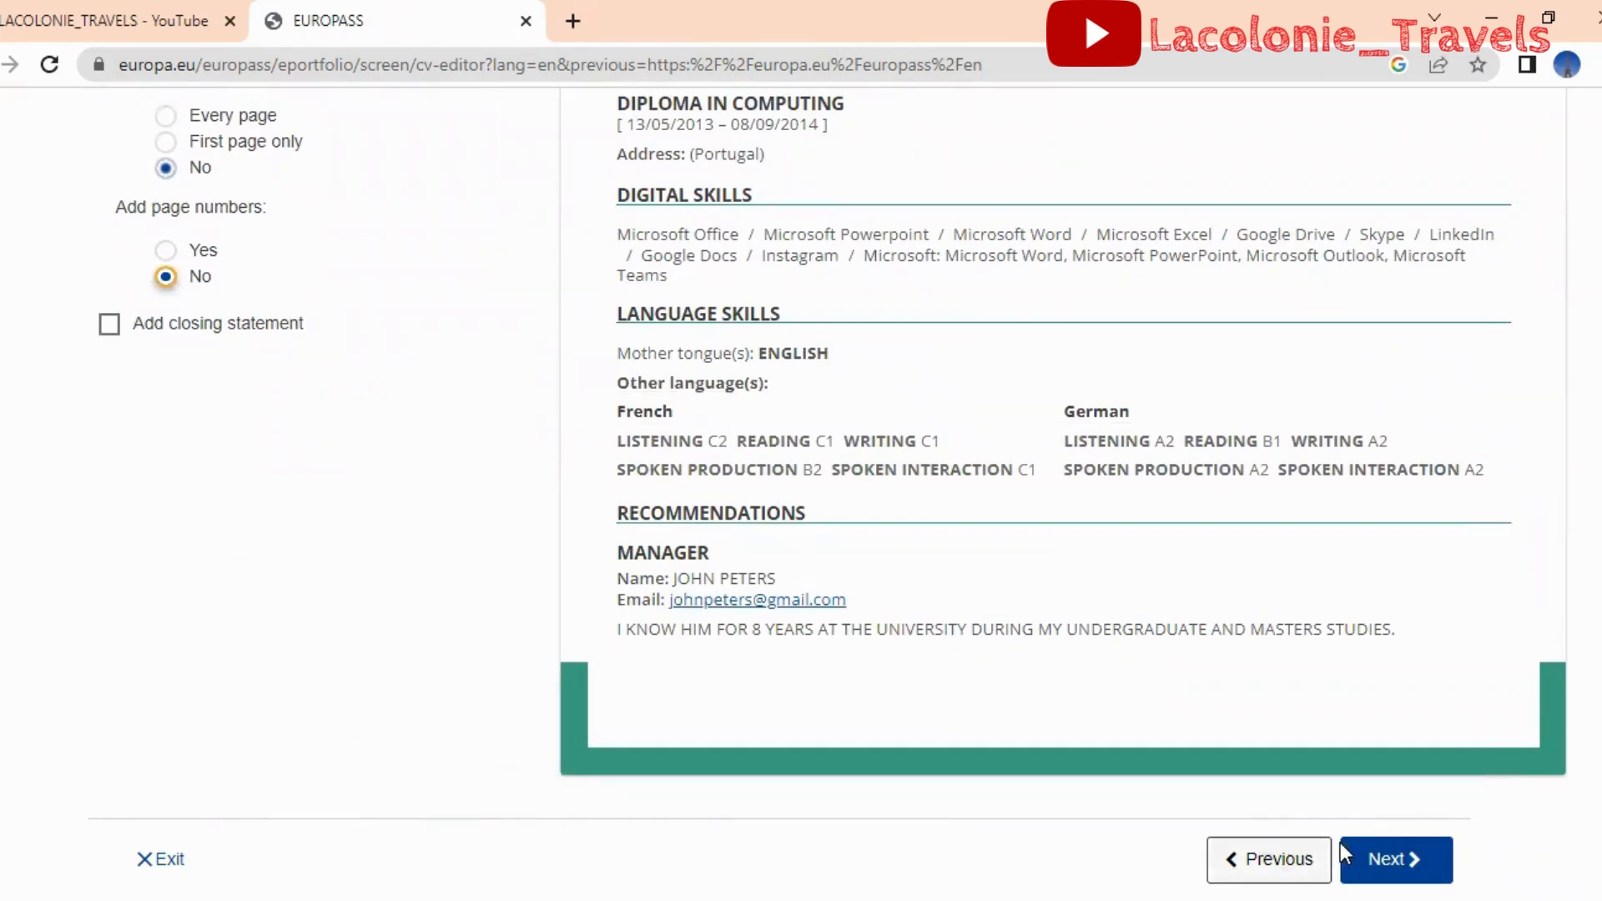
Proceed to the save stage and check the CV preview from the personal details through the language skills
{"action": "left_click", "coordinate": [1396, 859]}
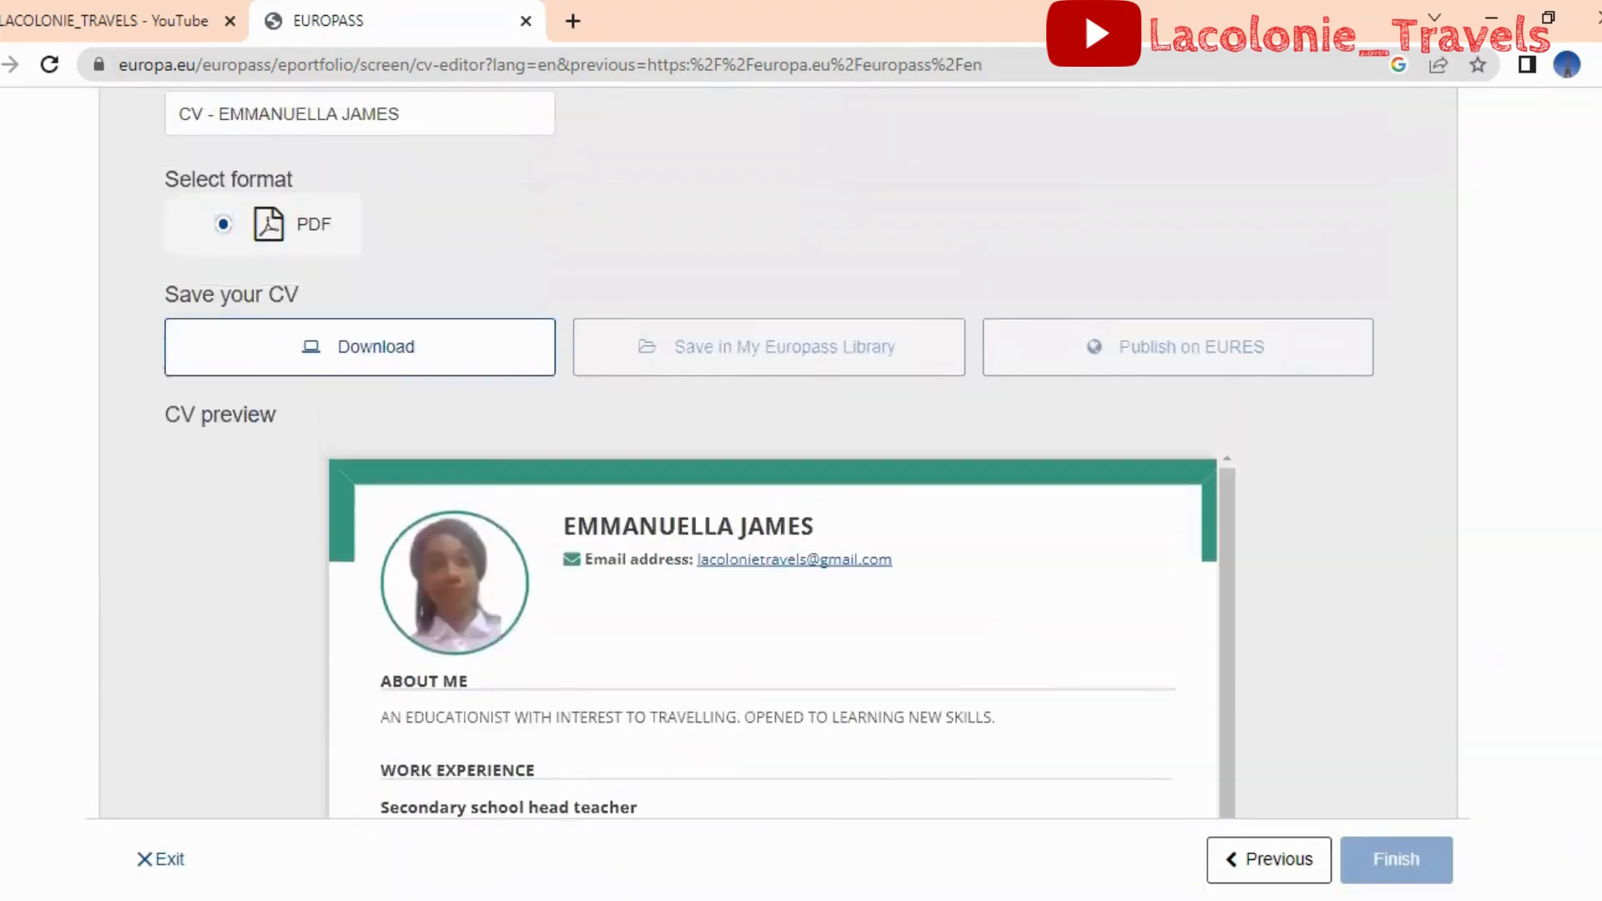
{"action": "scroll", "coordinate": [778, 452], "scroll_direction": "up", "scroll_amount": 3}
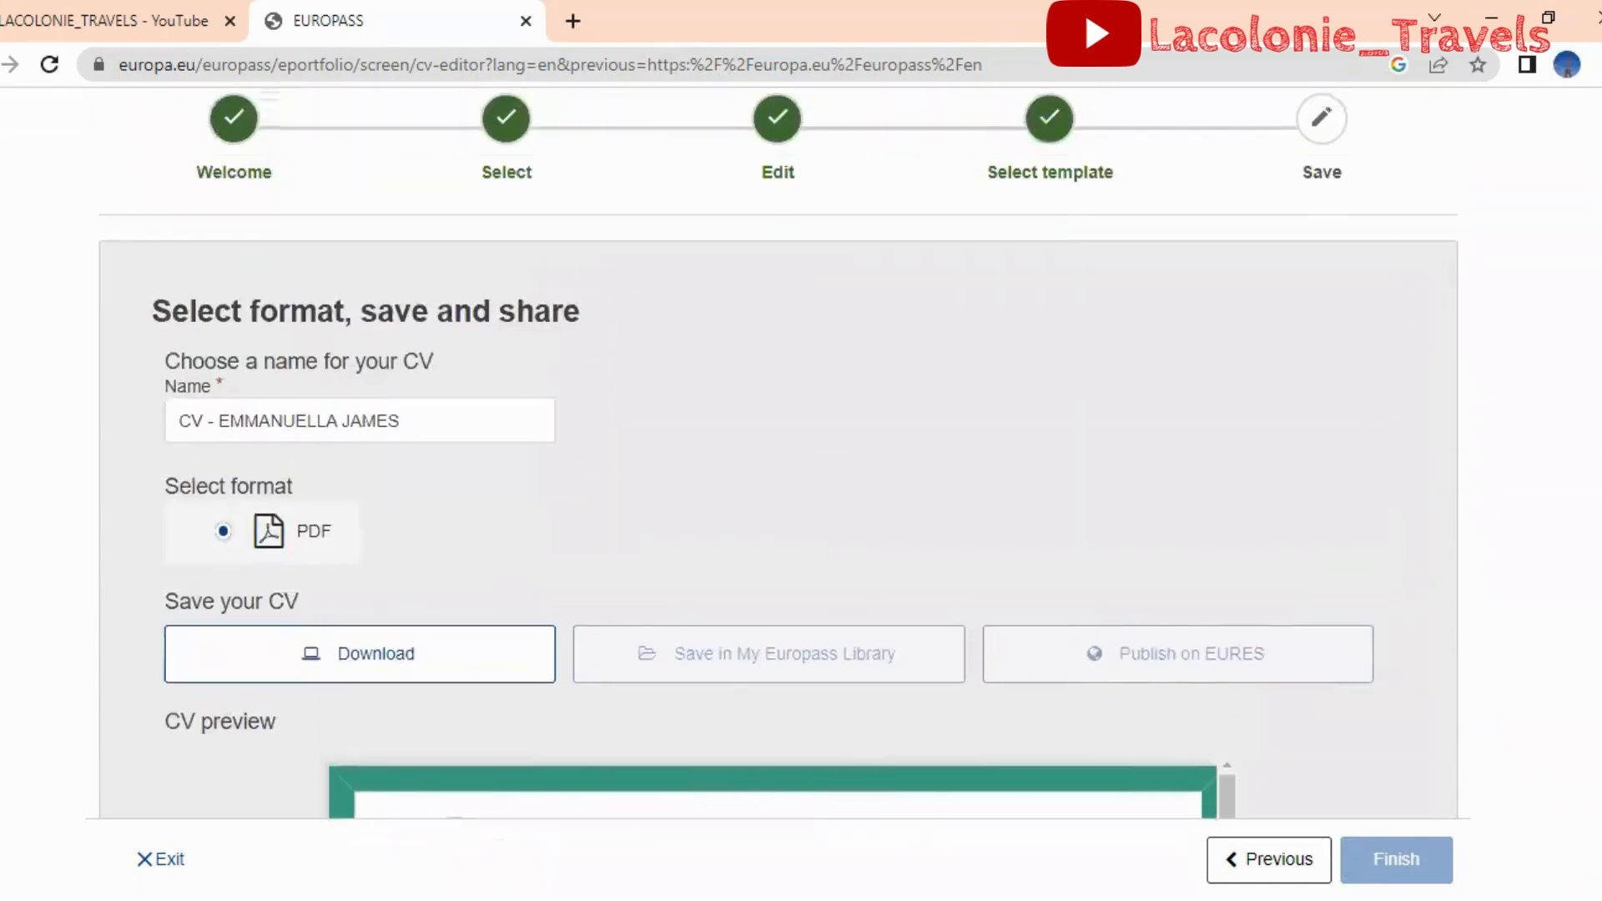
{"action": "scroll", "coordinate": [778, 453], "scroll_direction": "down", "scroll_amount": 7}
{"action": "scroll", "coordinate": [778, 452], "scroll_direction": "down", "scroll_amount": 5}
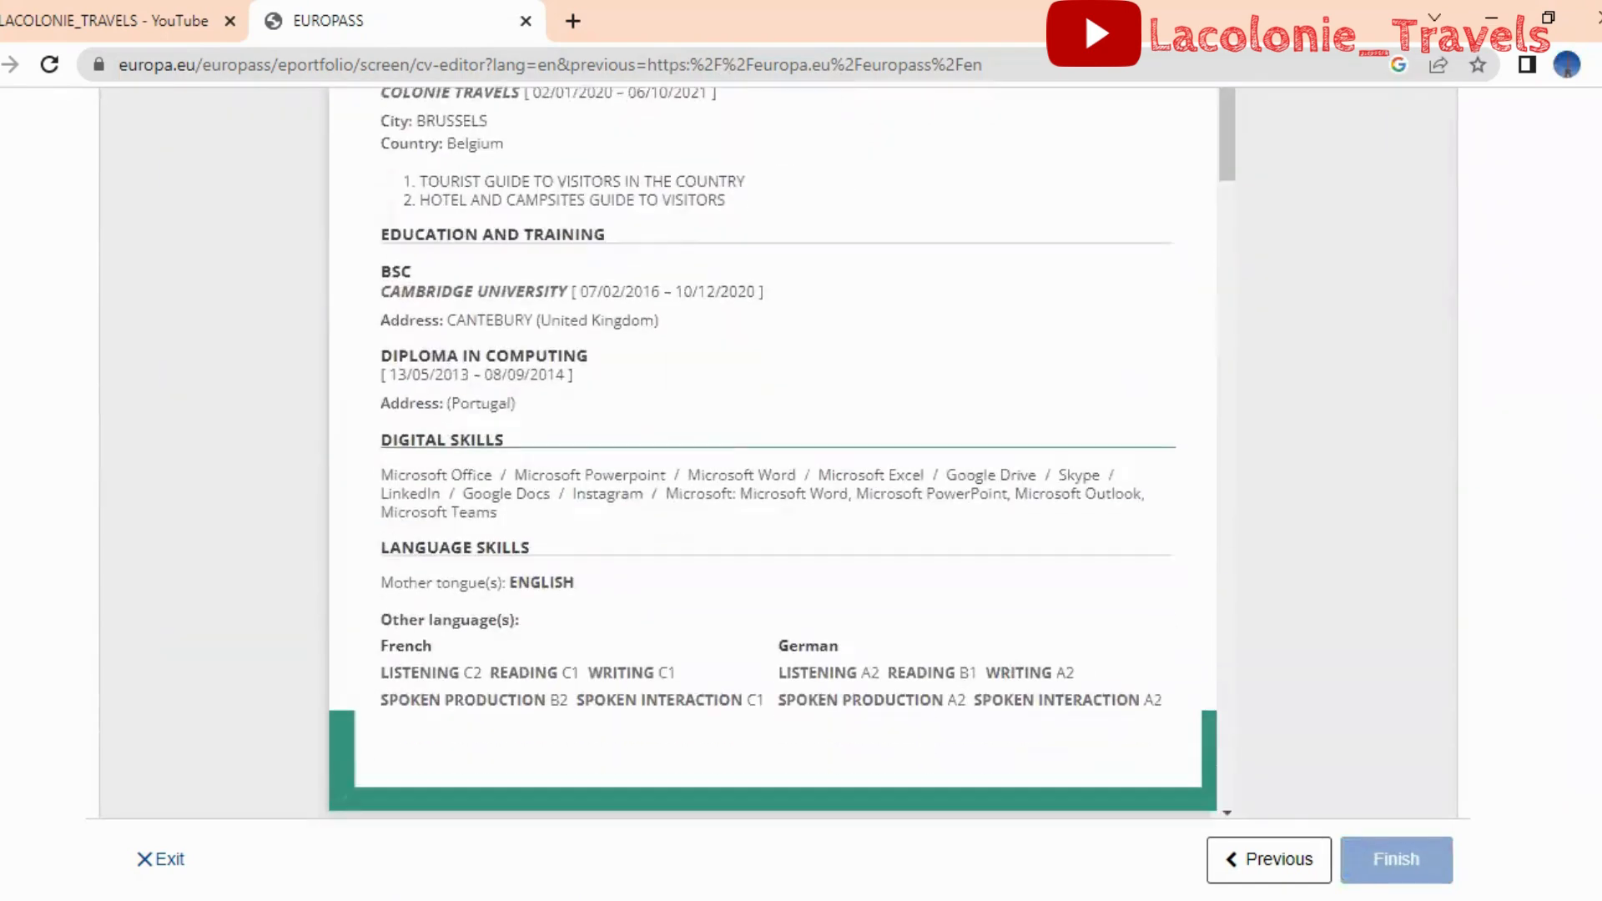
{"action": "scroll", "coordinate": [778, 452], "scroll_direction": "down", "scroll_amount": 2}
{"action": "scroll", "coordinate": [778, 452], "scroll_direction": "up", "scroll_amount": 6}
{"action": "scroll", "coordinate": [778, 452], "scroll_direction": "up", "scroll_amount": 10}
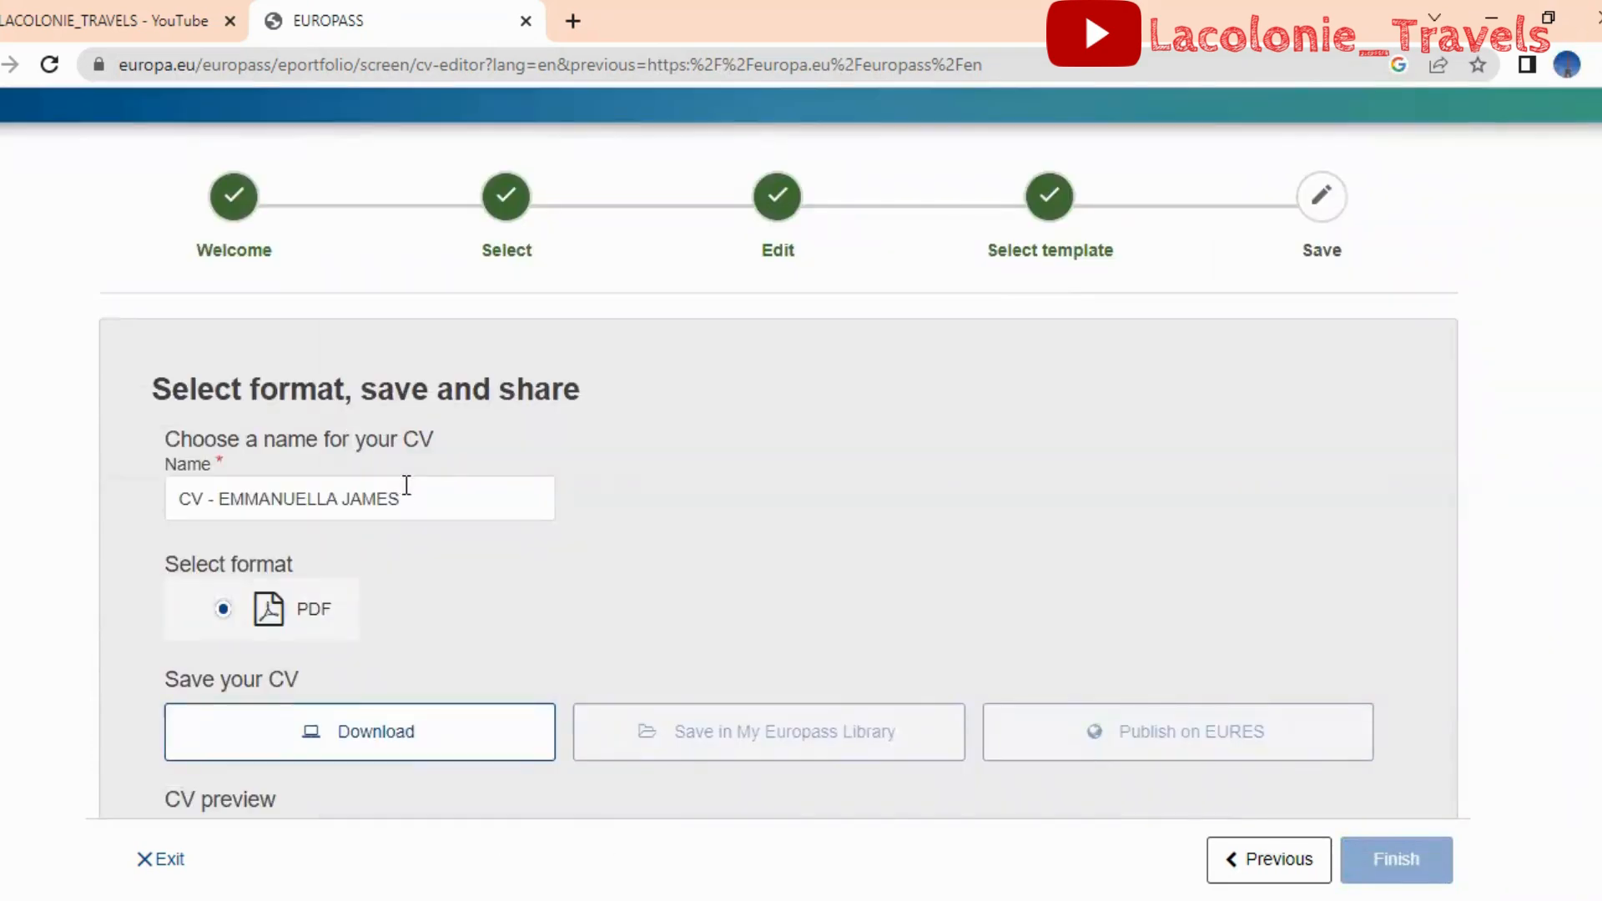
Rename the CV by replacing the dash after "CV" with "FOR", keeping the person's full name after it
{"action": "left_click", "coordinate": [406, 509]}
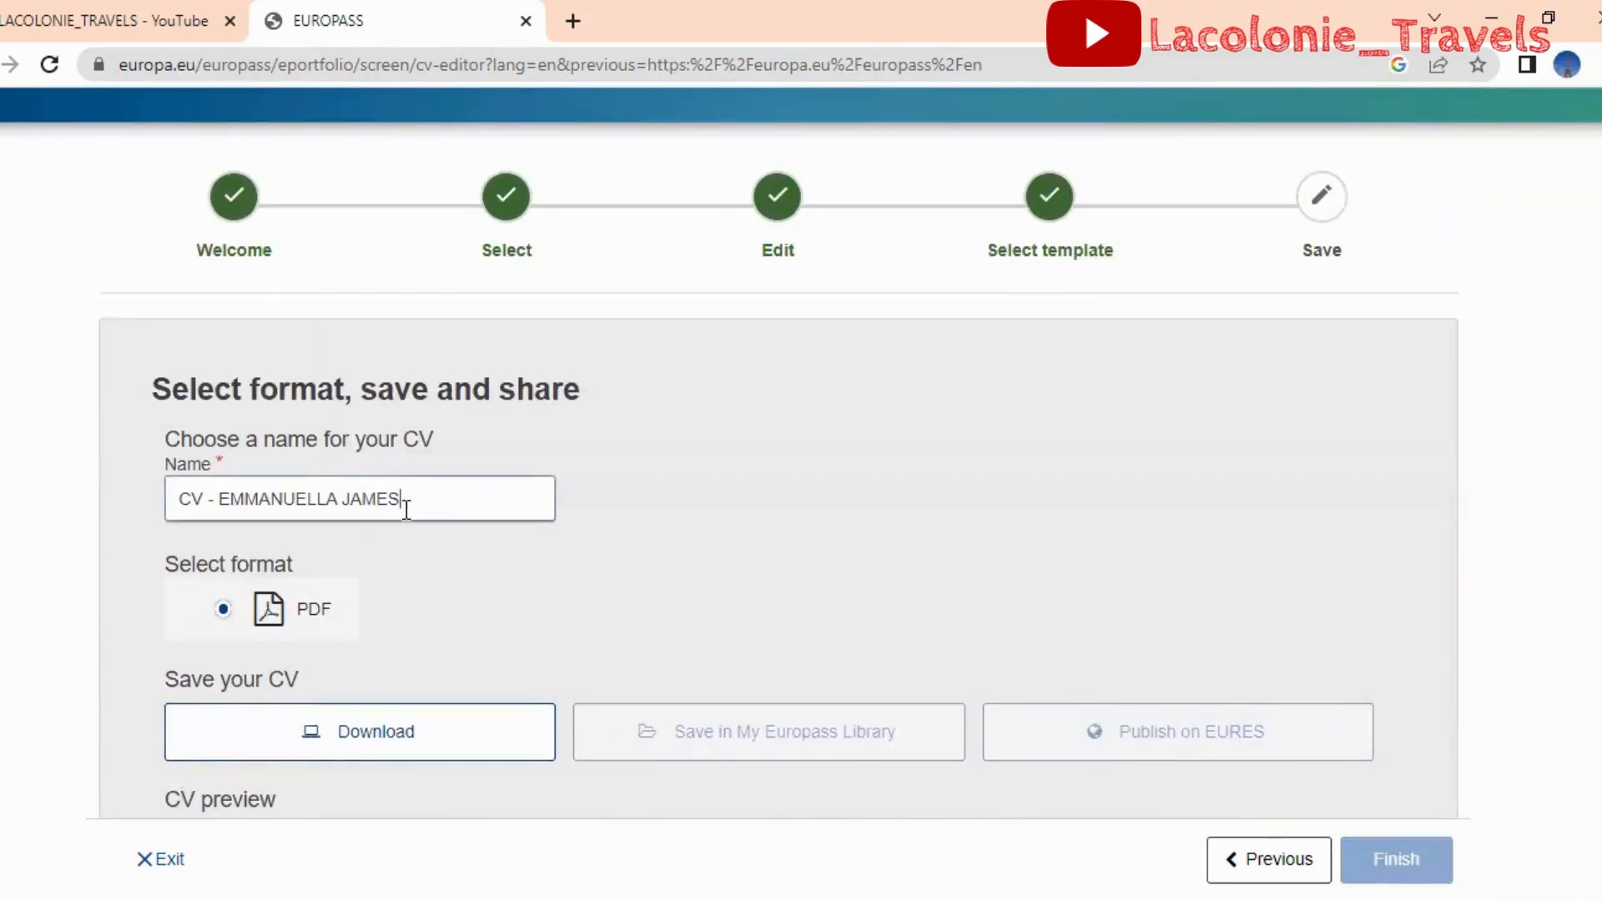
{"action": "left_click", "coordinate": [221, 498]}
{"action": "key", "text": "BackSpace"}
{"action": "key", "text": "BackSpace"}
{"action": "type", "text": "FOR"}
Download the CV to the computer in PDF format and finish the CV editor session
{"action": "scroll", "coordinate": [778, 452], "scroll_direction": "down", "scroll_amount": 10}
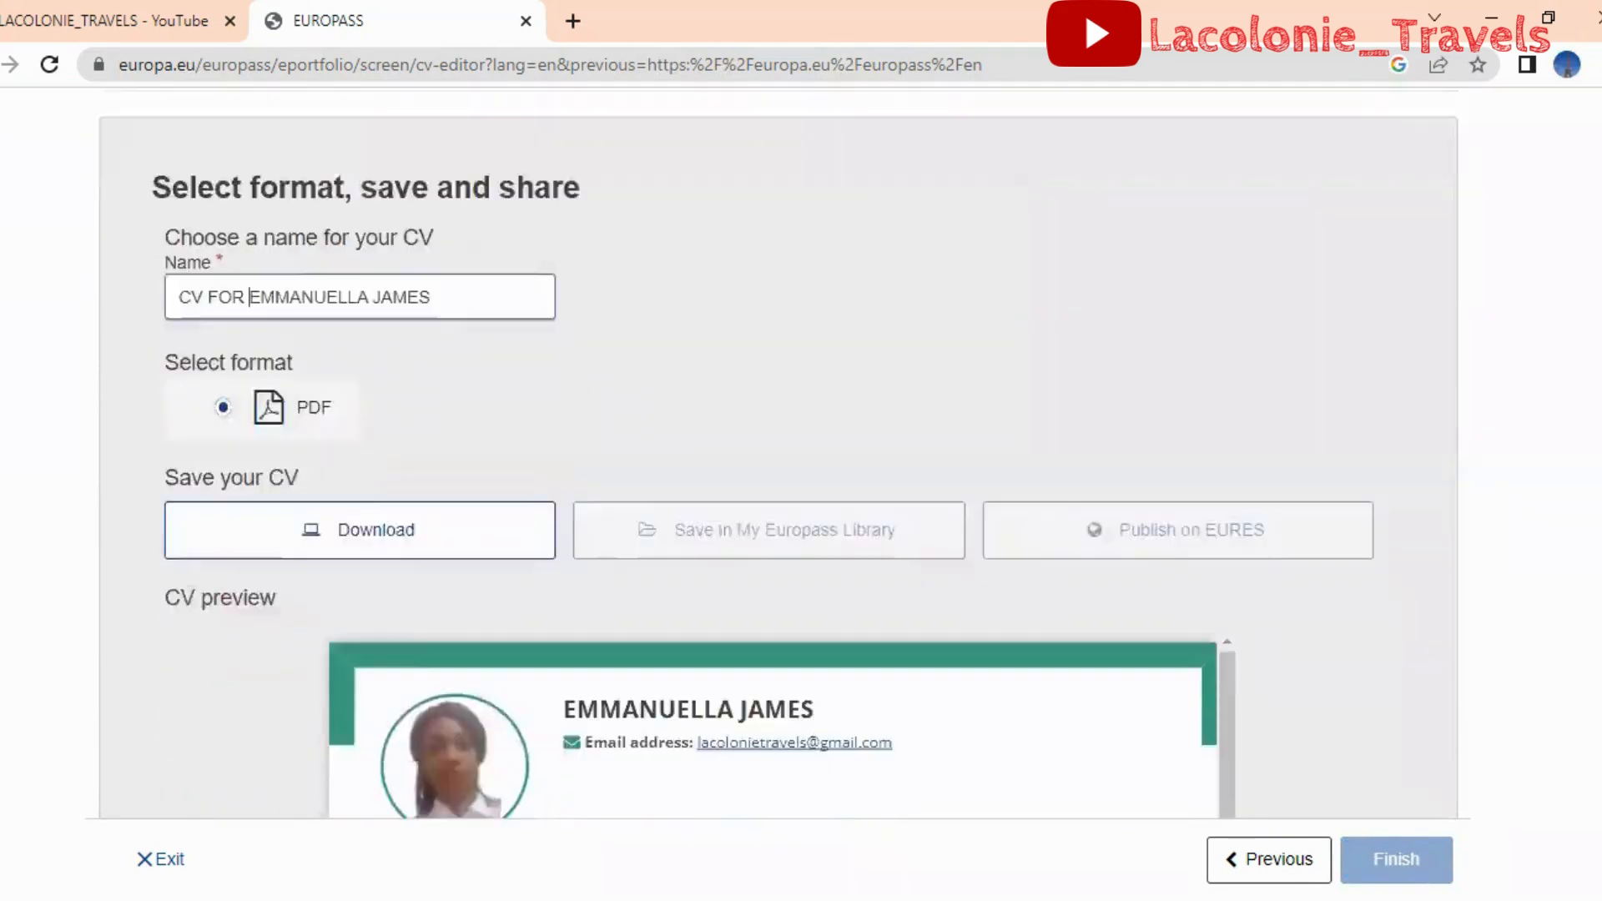
{"action": "scroll", "coordinate": [773, 451], "scroll_direction": "down", "scroll_amount": 3}
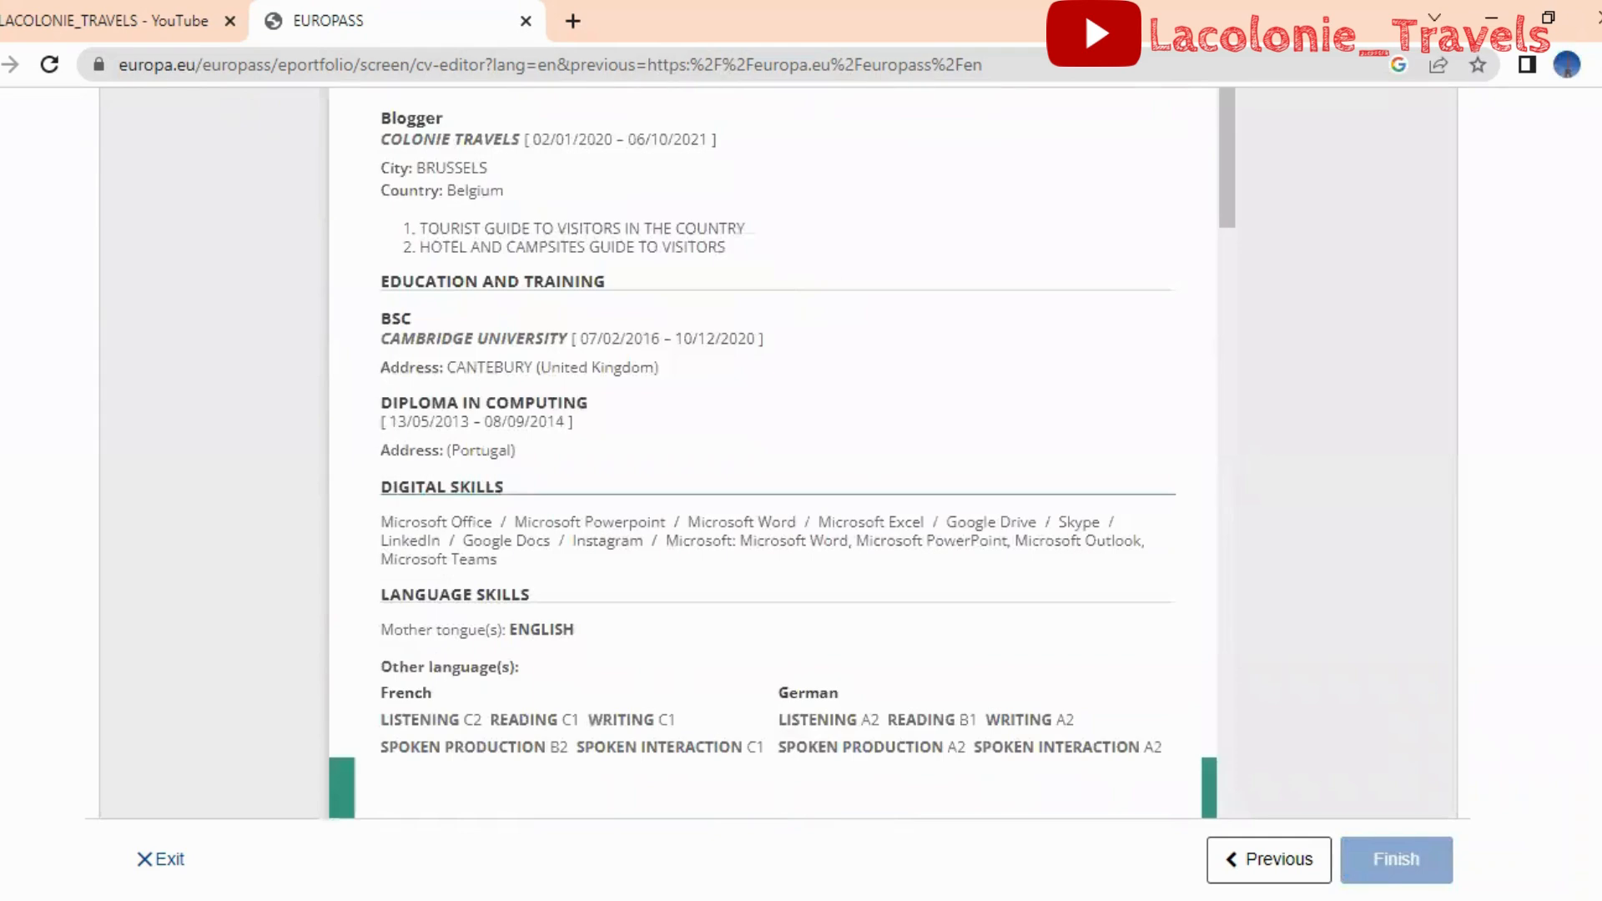
{"action": "scroll", "coordinate": [773, 450], "scroll_direction": "up", "scroll_amount": 15}
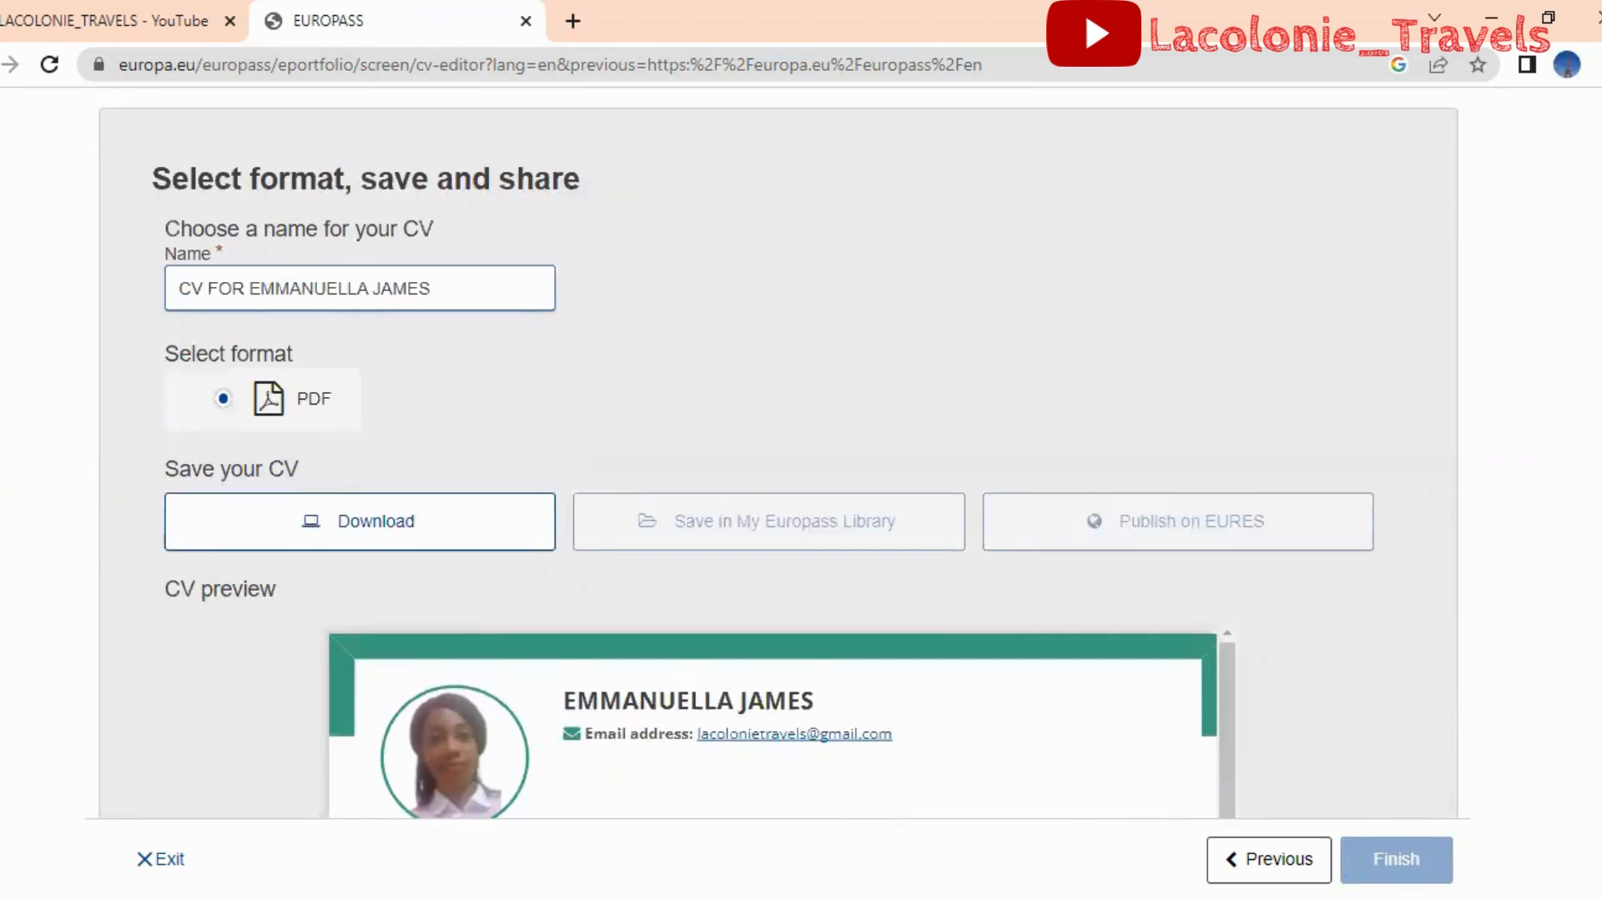
{"action": "left_click", "coordinate": [409, 523]}
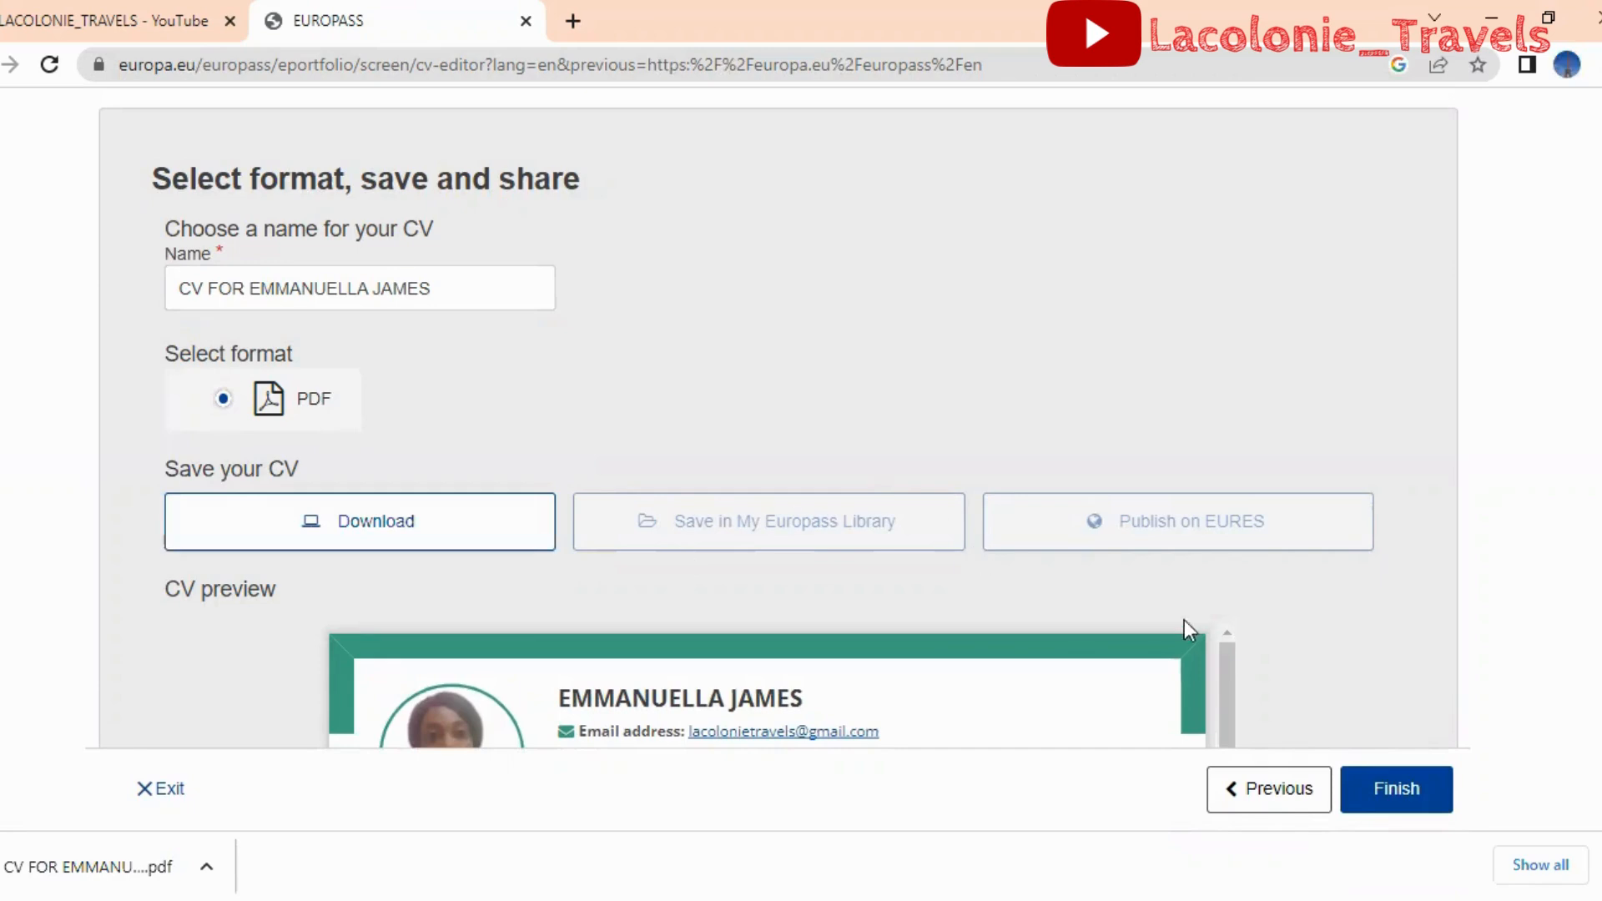
{"action": "left_click", "coordinate": [1401, 791]}
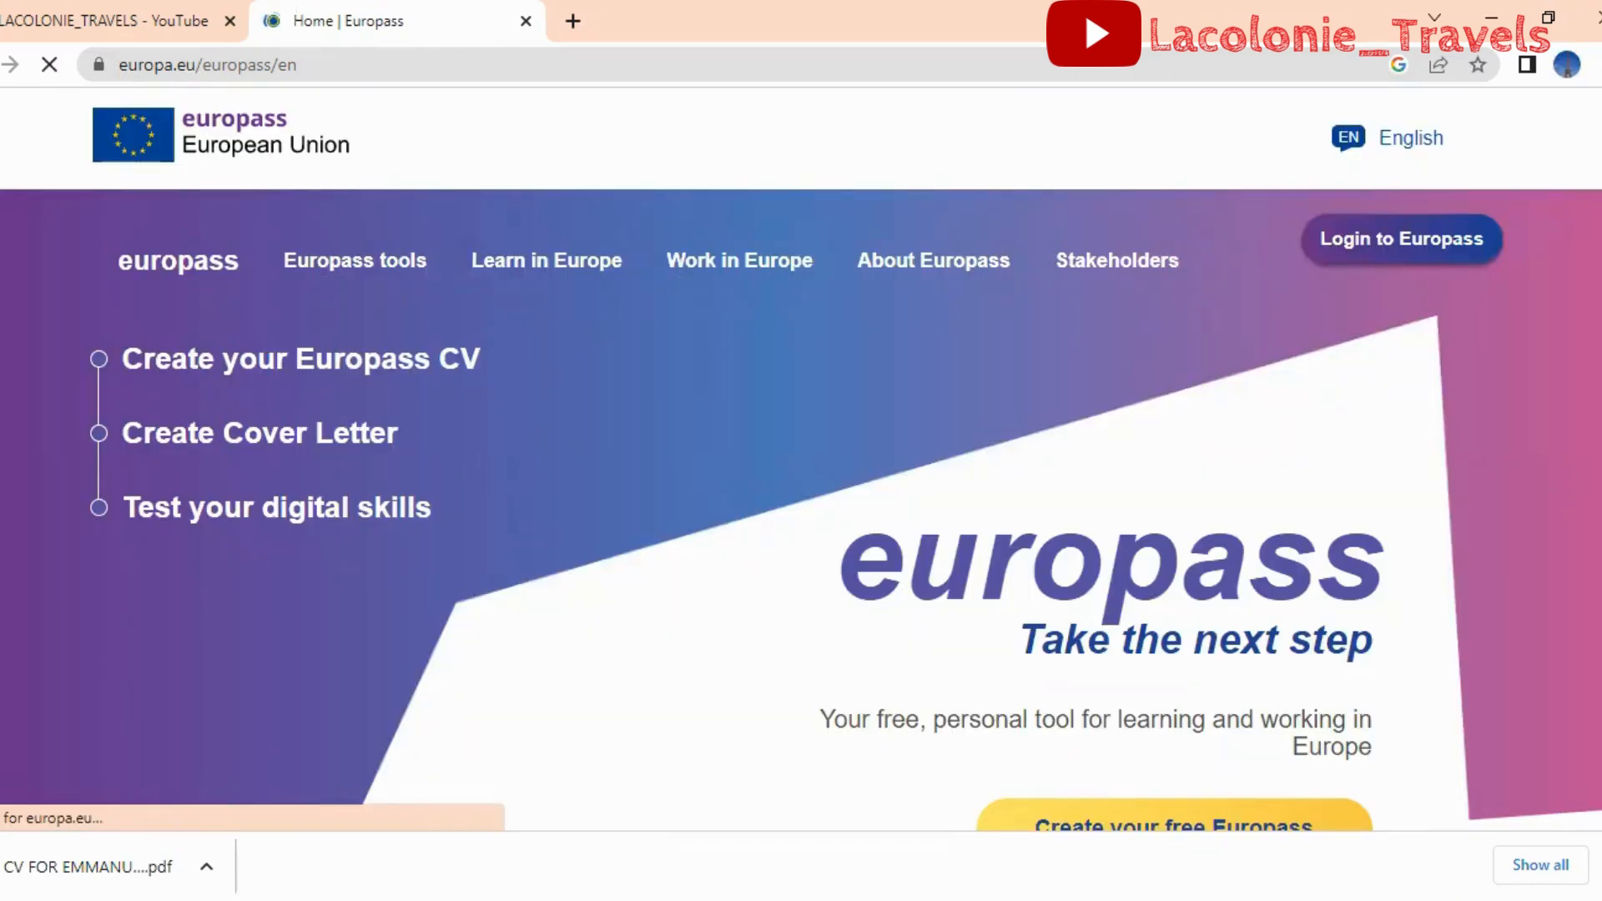
Open the downloaded CV PDF and review both pages, from the personal details to the Recommendations section
{"action": "left_click", "coordinate": [88, 867]}
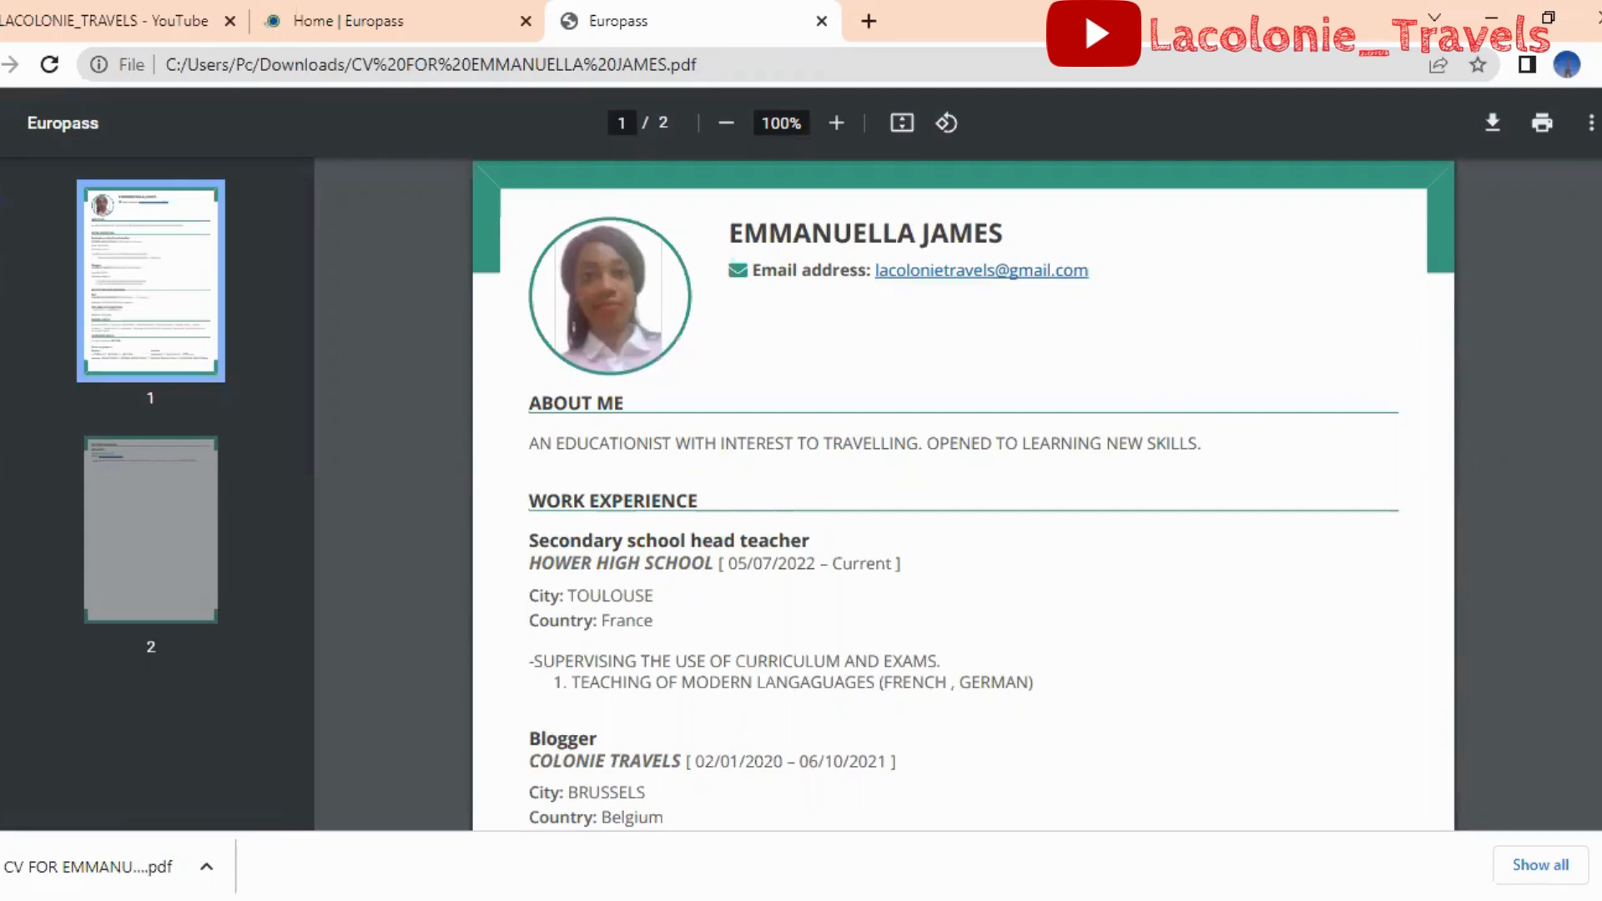
{"action": "scroll", "coordinate": [964, 529], "scroll_direction": "down", "scroll_amount": 9}
{"action": "scroll", "coordinate": [964, 528], "scroll_direction": "up", "scroll_amount": 1}
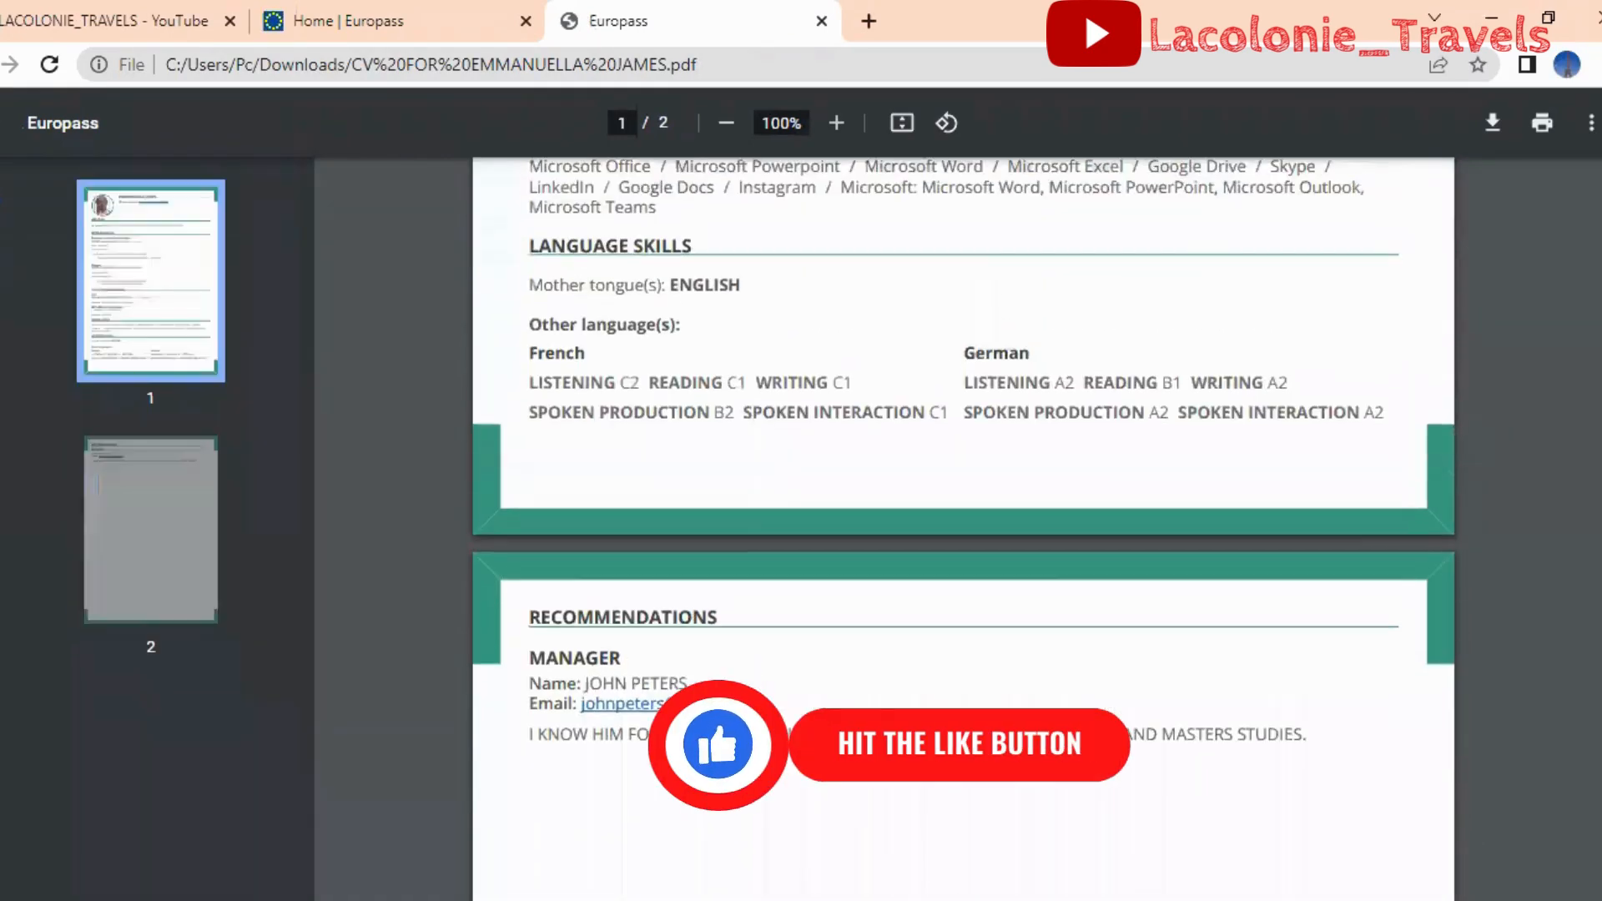
{"action": "scroll", "coordinate": [964, 528], "scroll_direction": "down", "scroll_amount": 2}
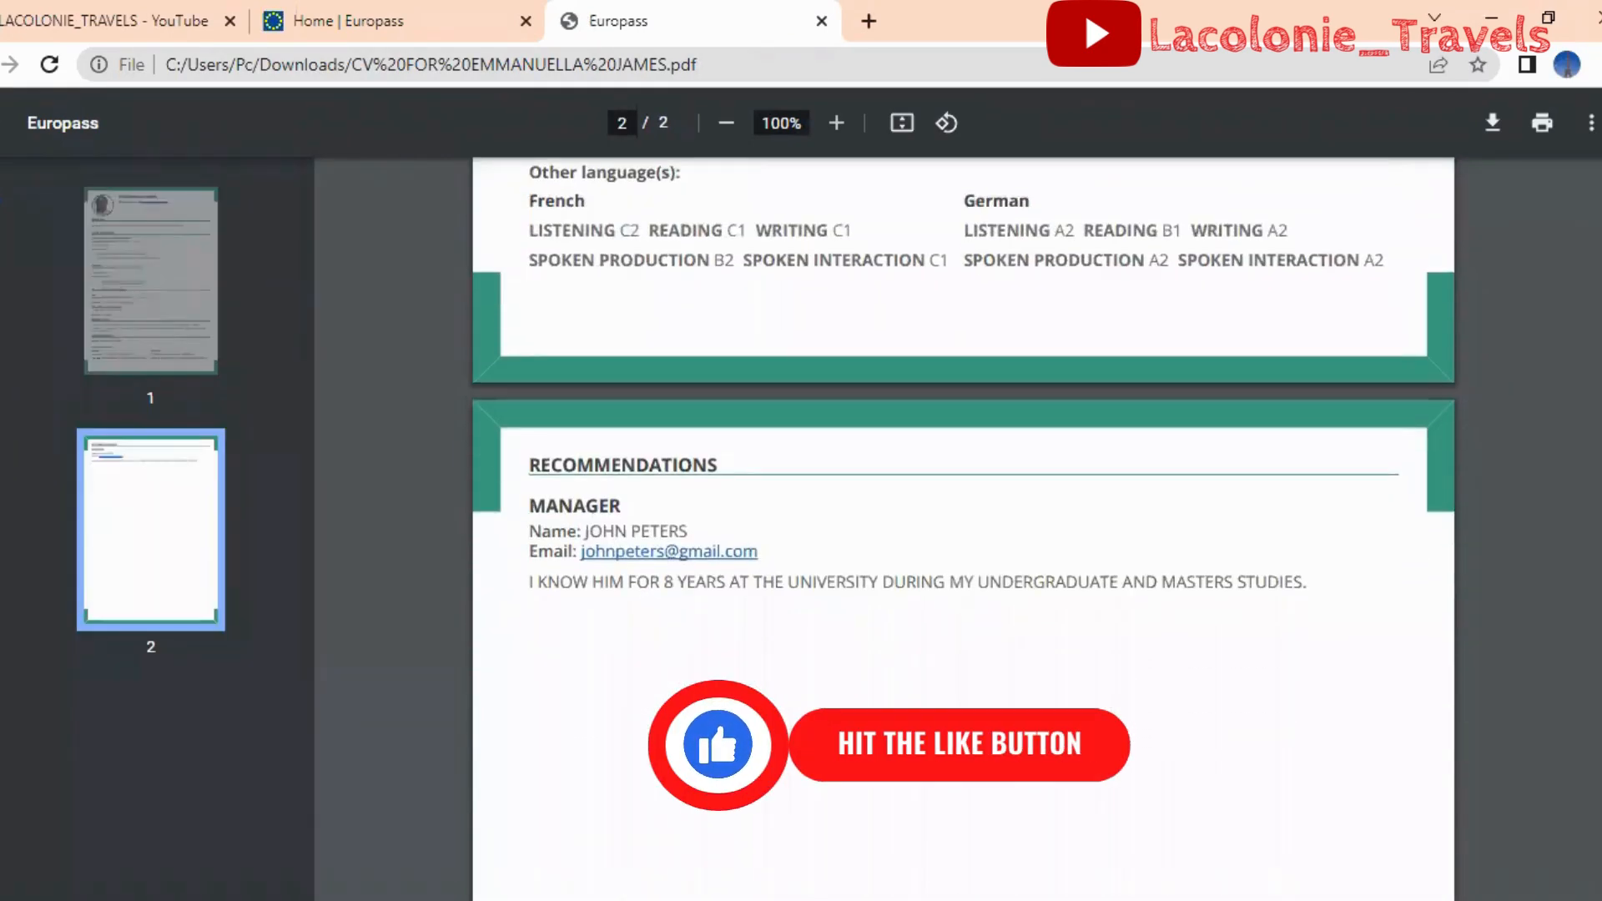
{"action": "scroll", "coordinate": [964, 528], "scroll_direction": "up", "scroll_amount": 1}
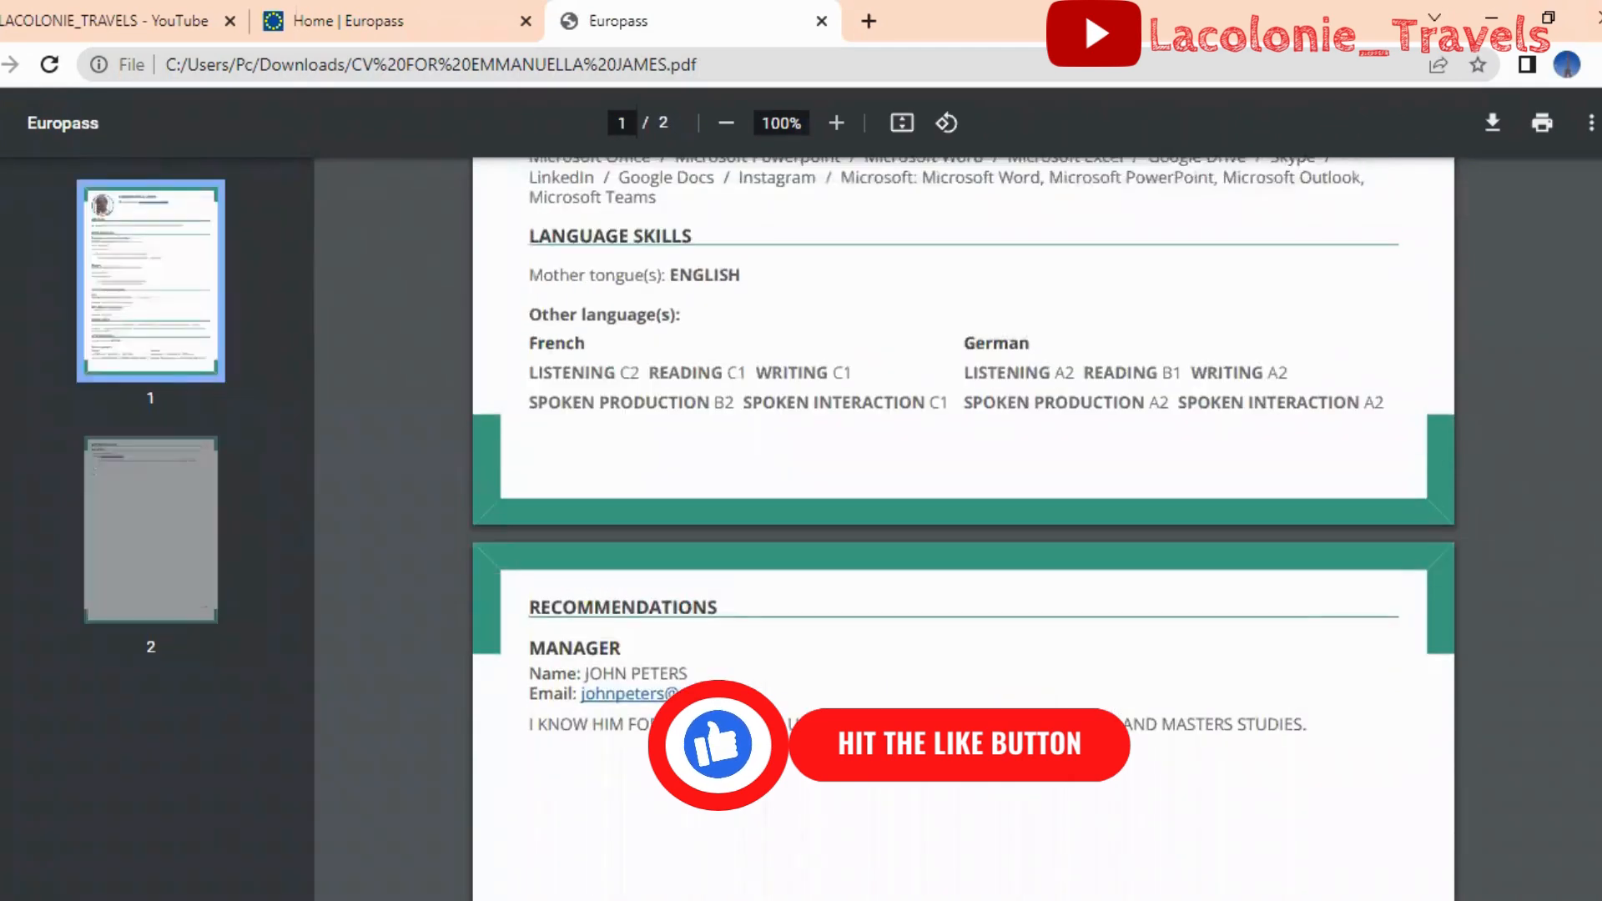
{"action": "scroll", "coordinate": [964, 528], "scroll_direction": "down", "scroll_amount": 1}
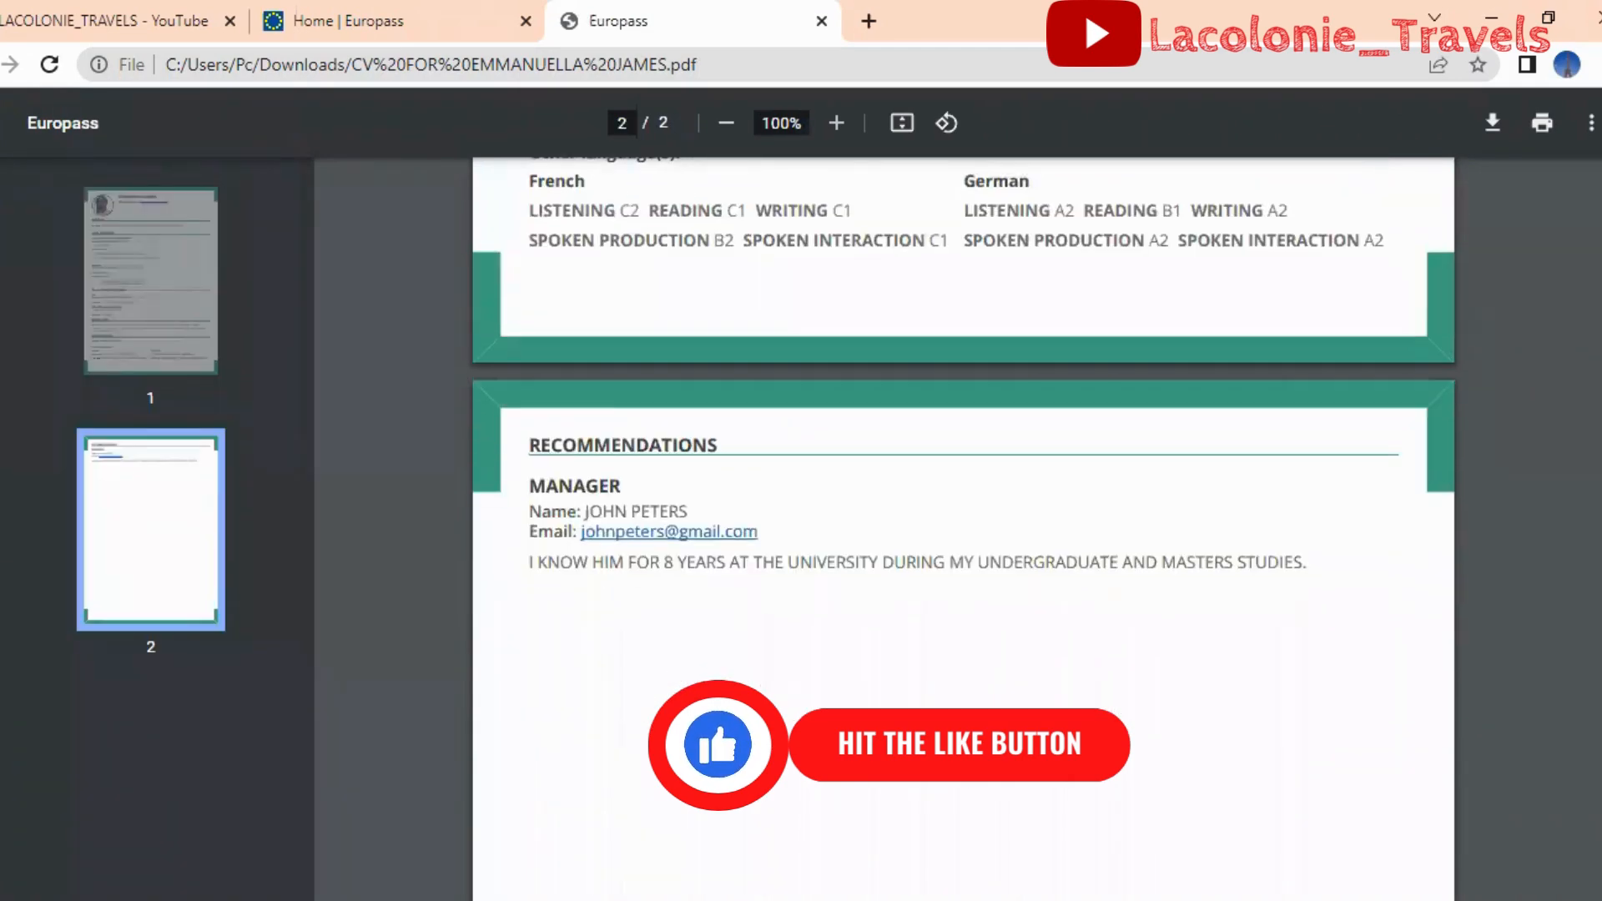
{"action": "scroll", "coordinate": [964, 529], "scroll_direction": "up", "scroll_amount": 10}
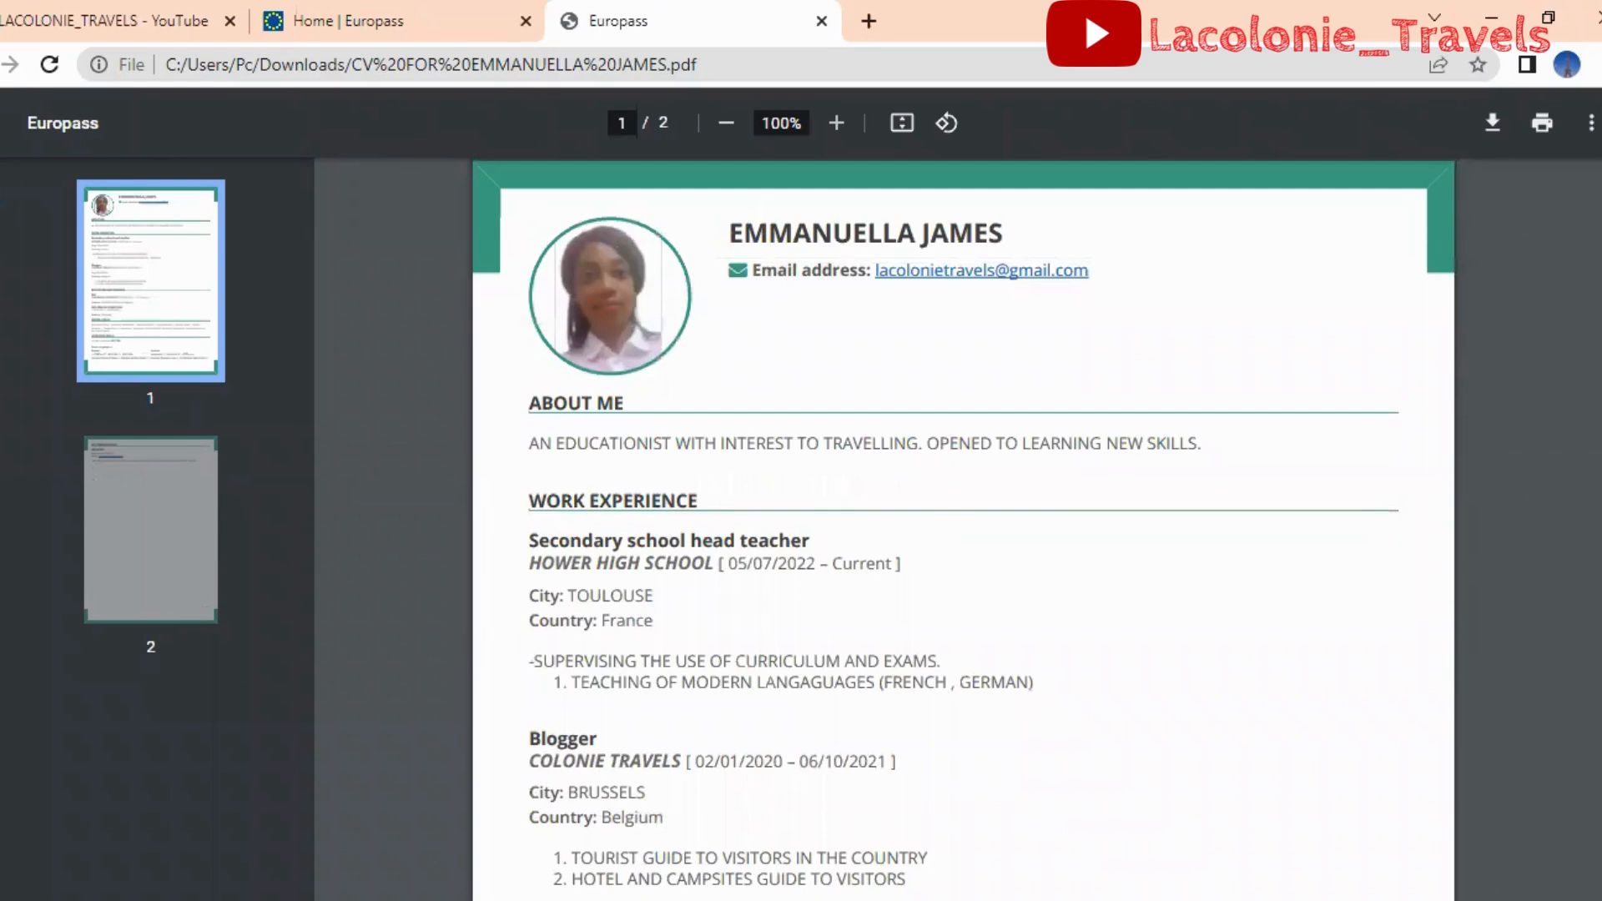